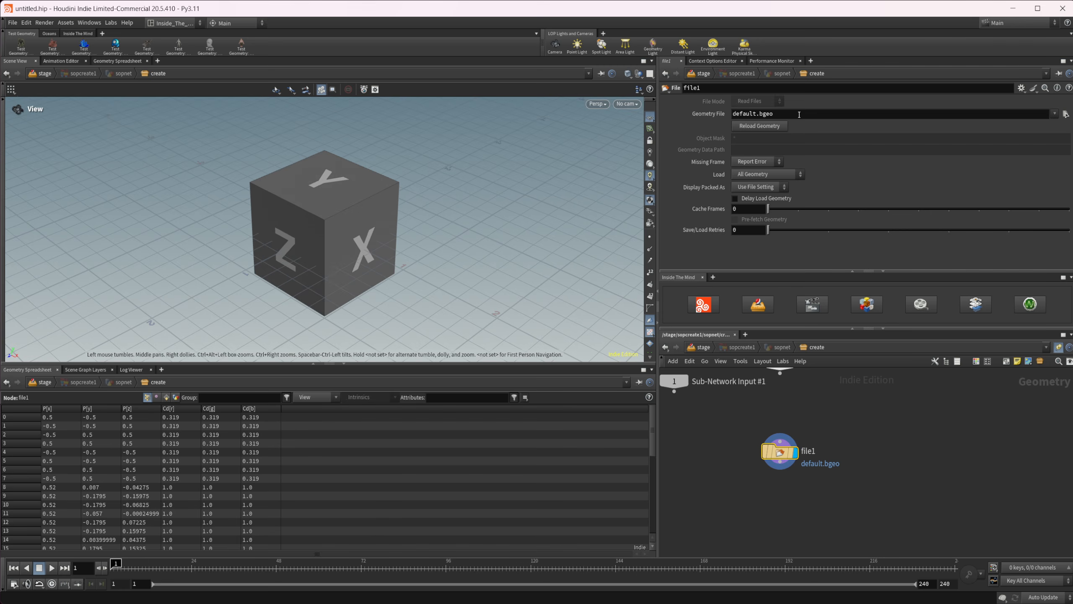
Load E:/ThreeDScans/Tennyson_Bust_Plaster.stl as the geometry file of the file1 node.
drag(800, 113, 558, 114)
text(E:/ThreeDScans/Tennyson_Bust_Plaster.stl)
key(Return)
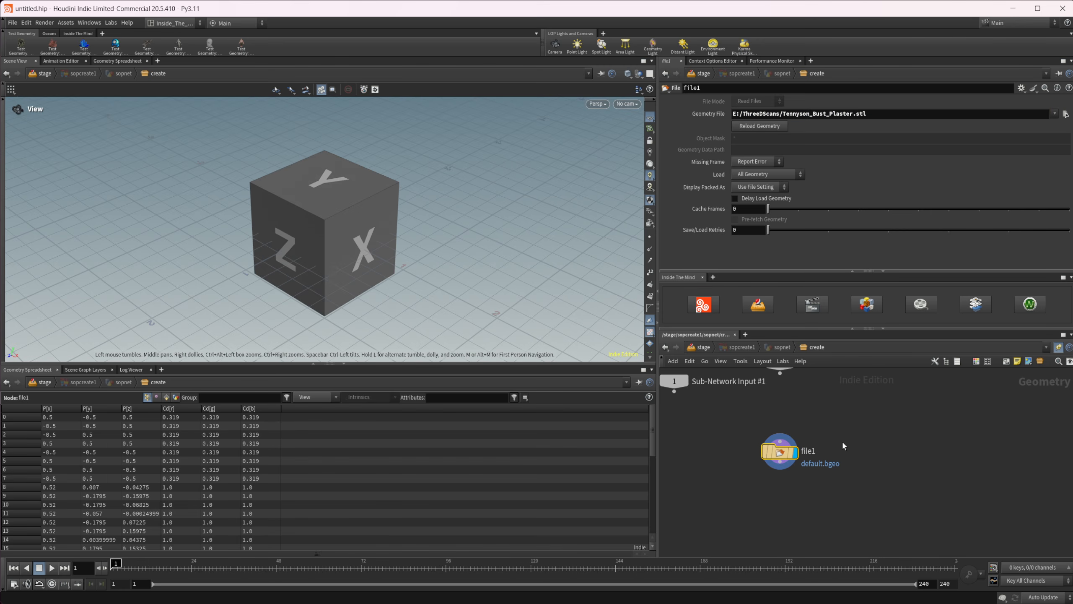
drag(470, 258, 327, 259)
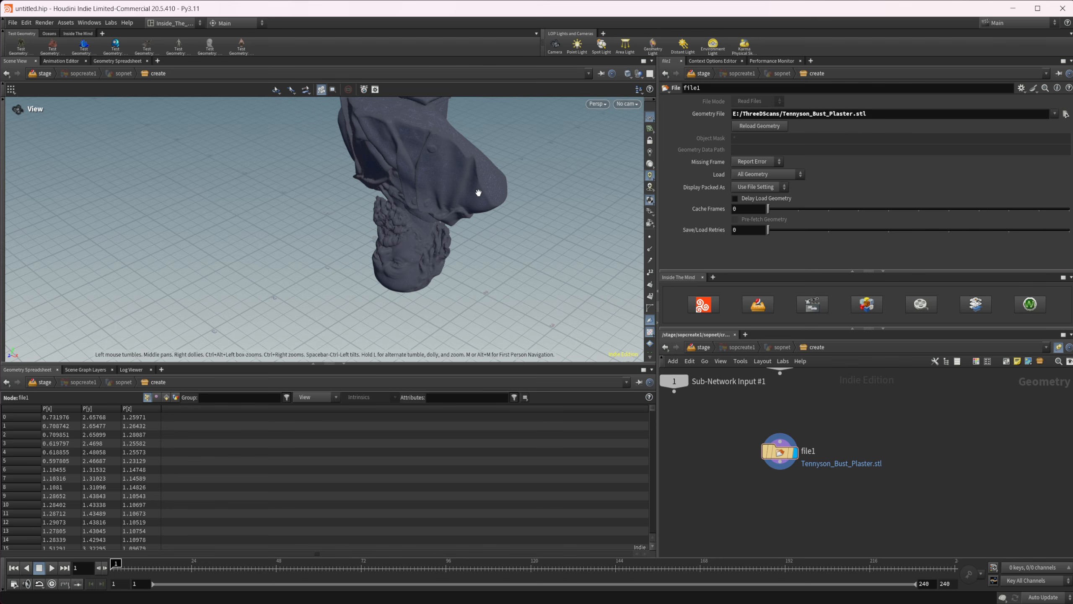
drag(479, 193, 423, 205)
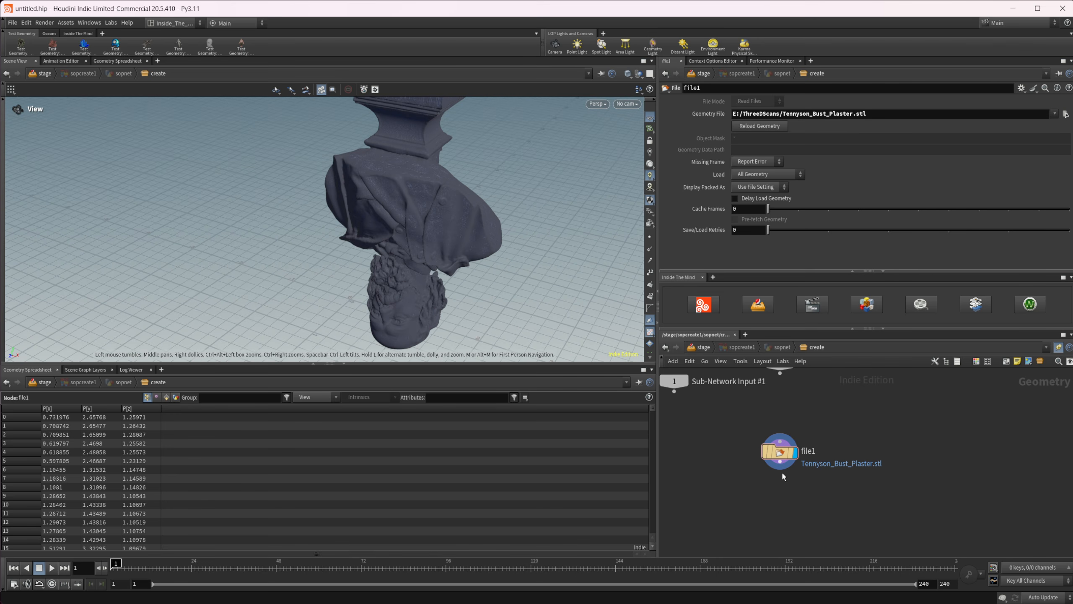
Append a Transform node after file1 and set its uniform scale to -1 to flip the bust upright.
key(Tab)
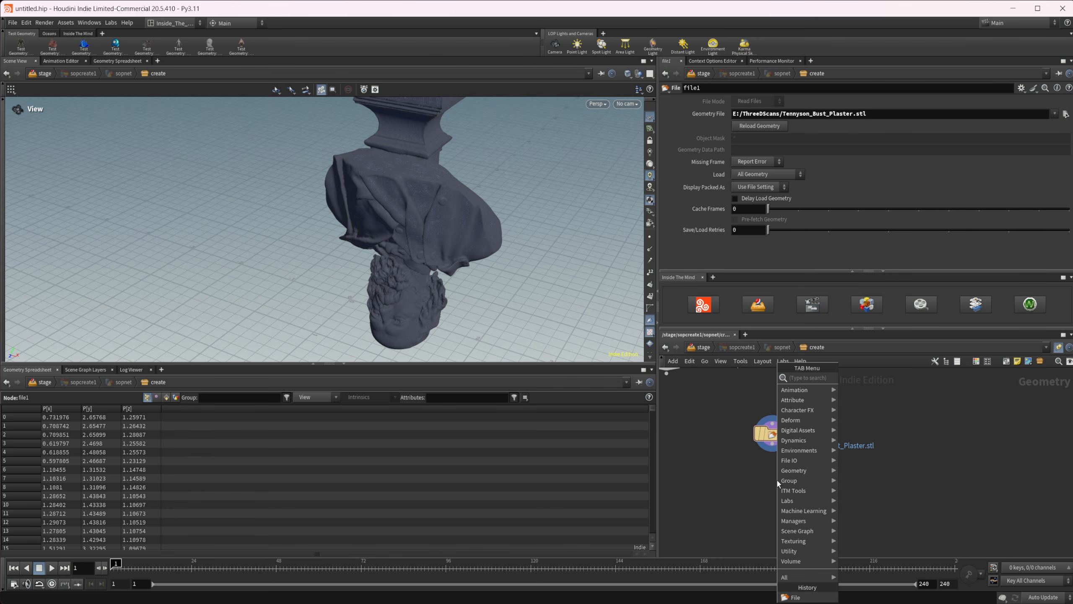
text(trans)
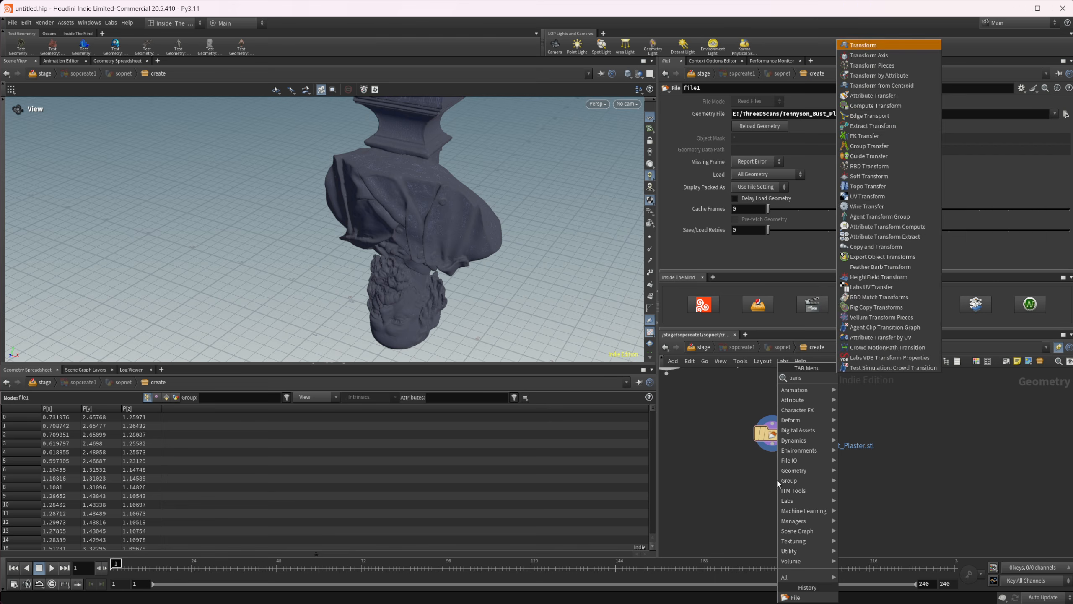
key(Return)
key(Return)
drag(745, 185, 672, 187)
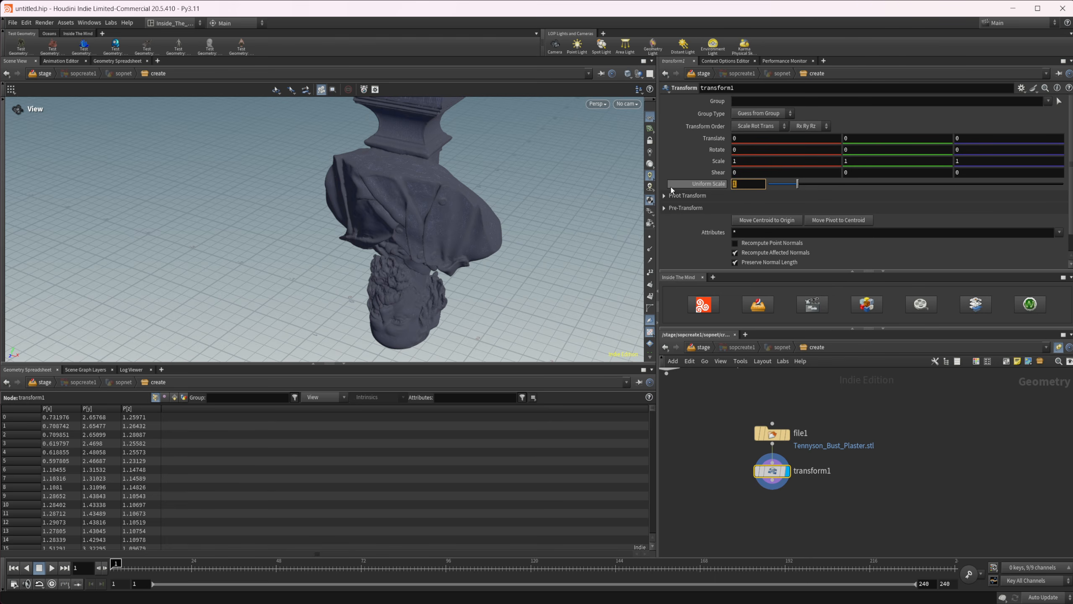
text(-1)
key(Return)
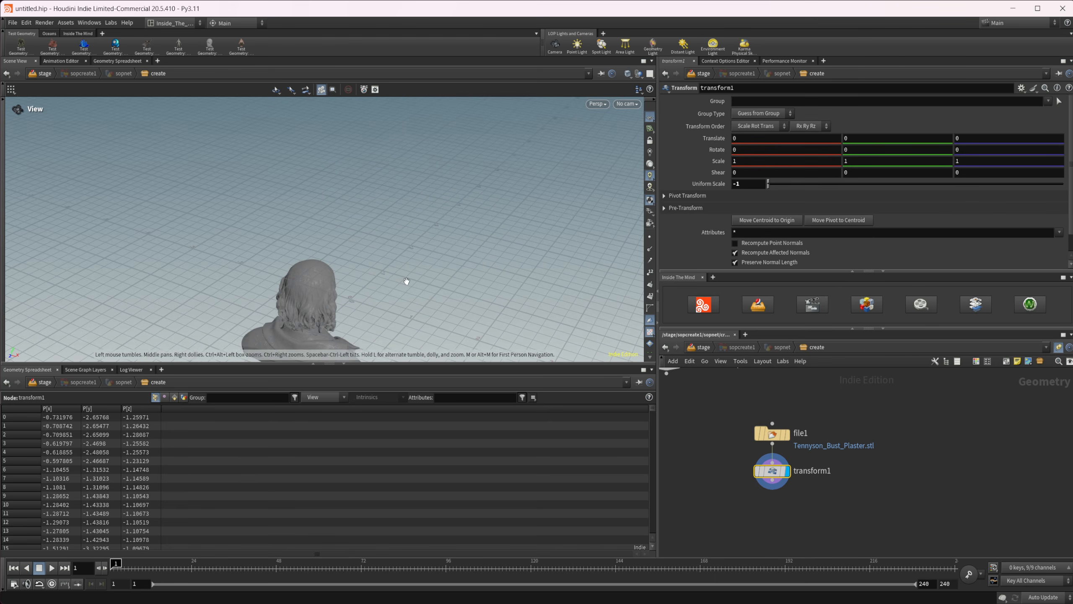
drag(408, 281, 298, 290)
middle_drag(298, 289, 341, 268)
drag(341, 268, 340, 180)
Append a Match Size node after the transform and justify Y to Min so the bust stands on the ground.
middle_drag(767, 495, 749, 479)
key(Tab)
text(matchs)
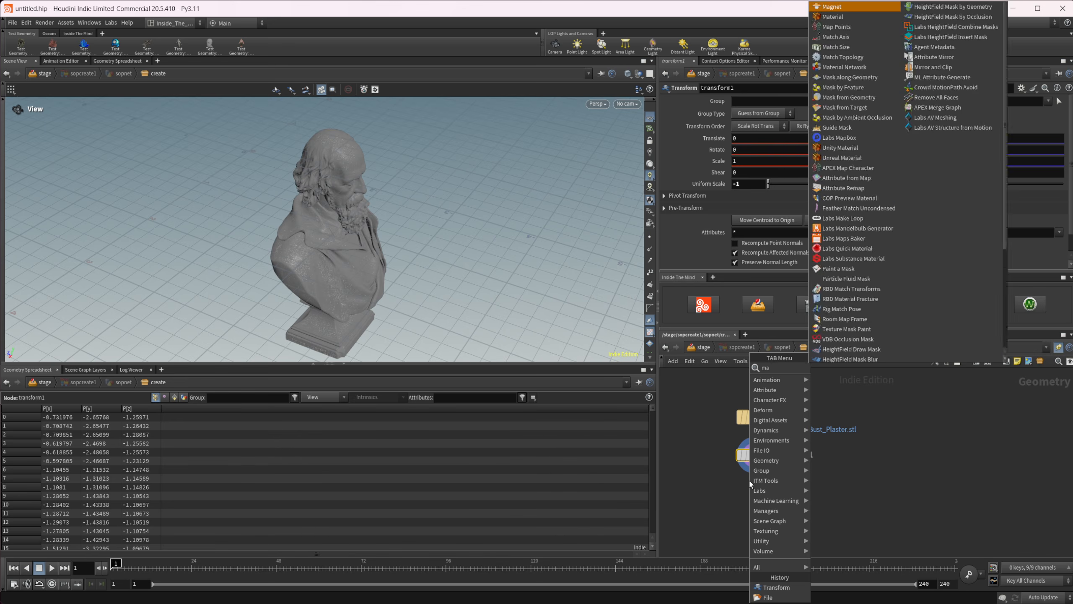
key(Return)
key(Return)
click(750, 486)
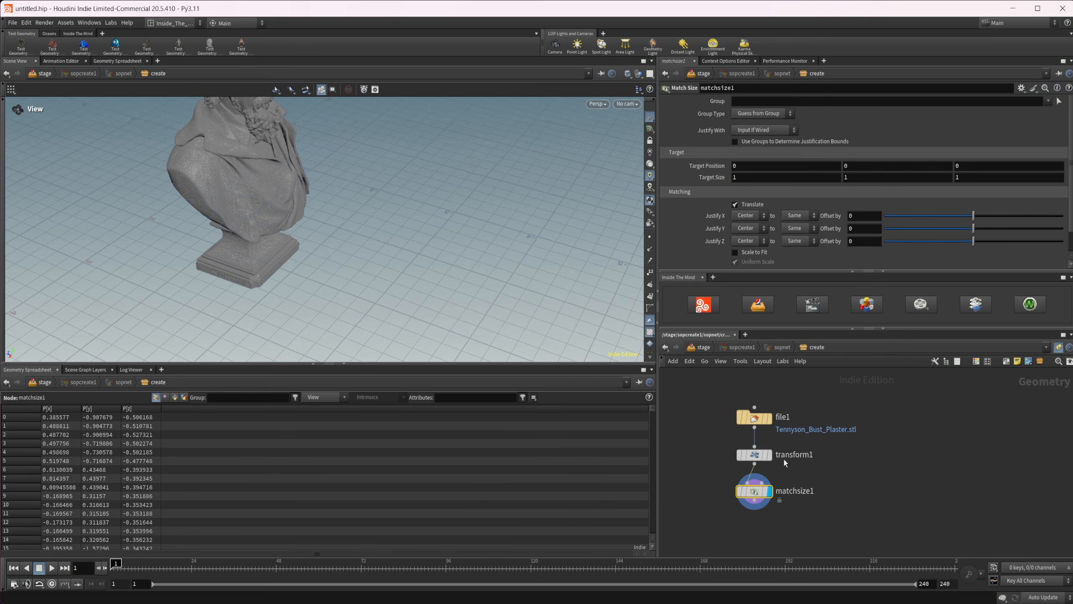
click(746, 228)
click(744, 247)
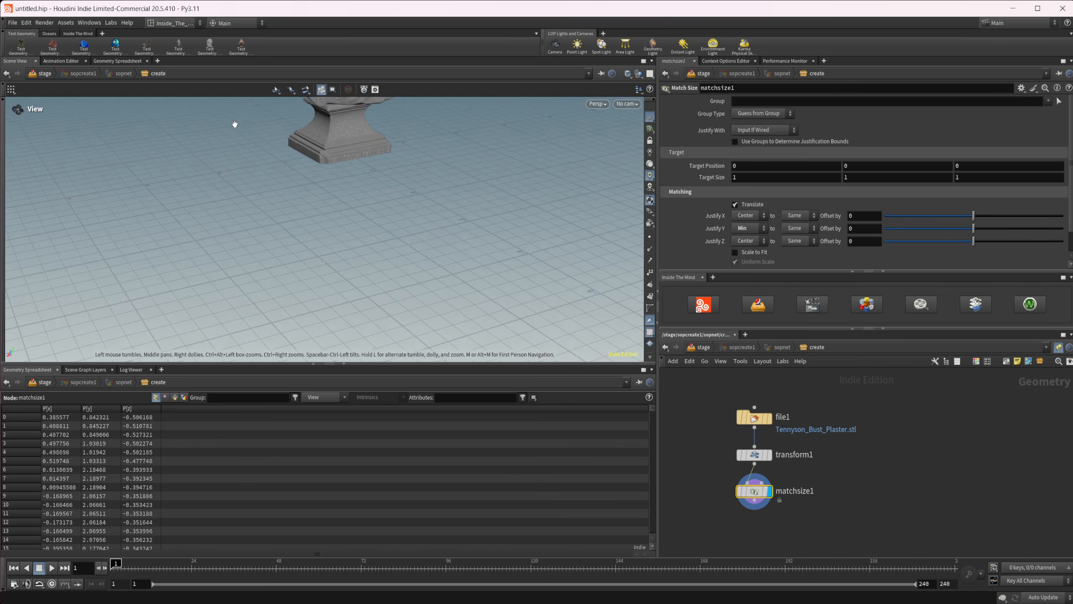
middle_drag(234, 124, 226, 237)
drag(383, 201, 305, 161)
middle_drag(304, 161, 336, 227)
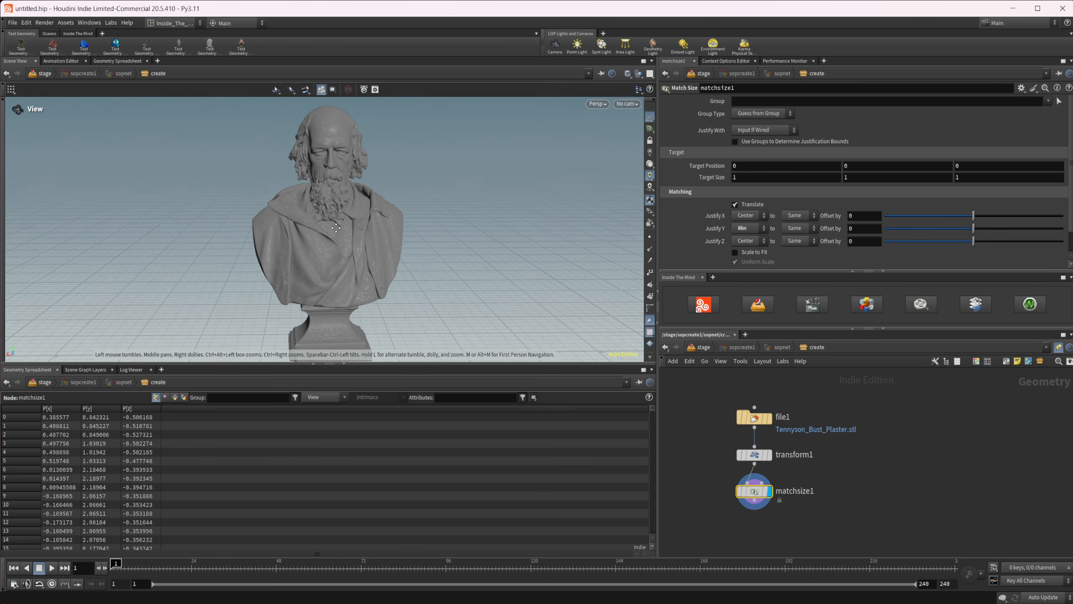
right_drag(352, 218, 312, 247)
Add a Quad Remesh (Beta) node below the Match Size node and connect the Match Size output to it.
middle_drag(862, 493, 843, 413)
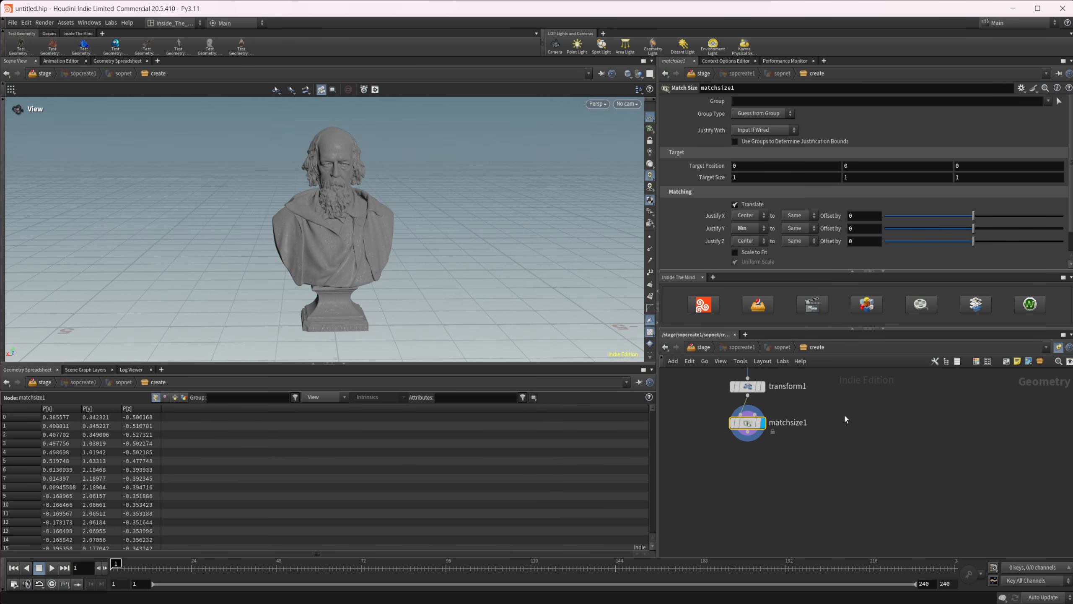
key(Tab)
text(re)
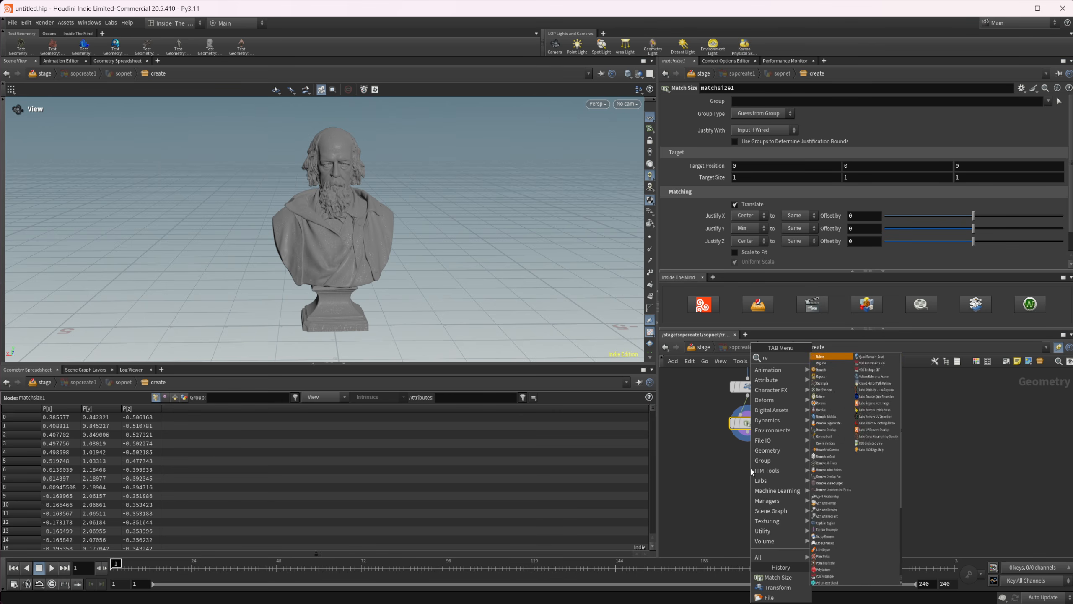
text(msh)
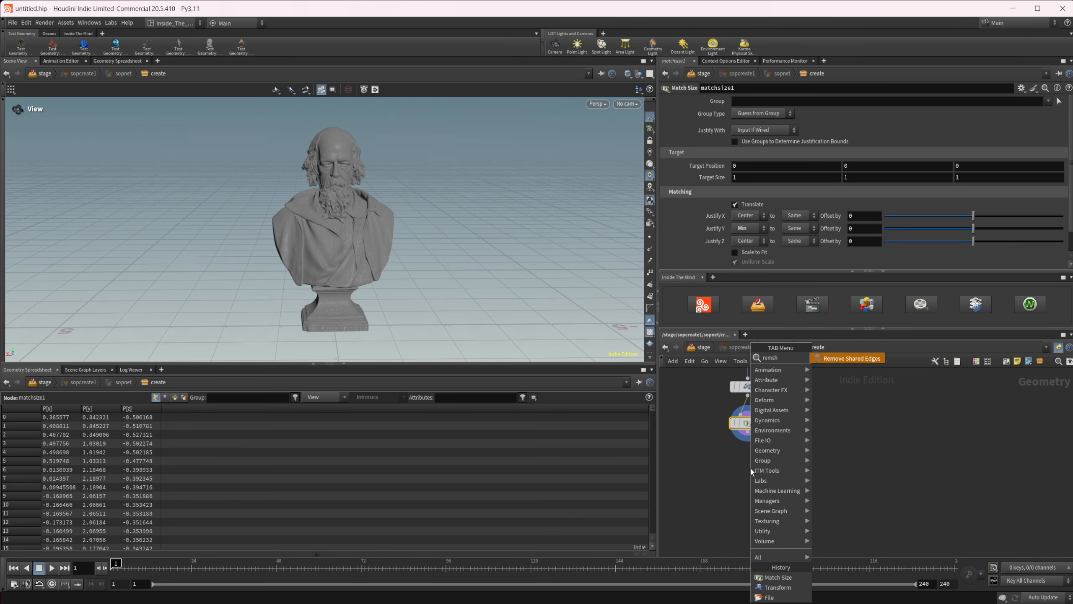
key(BackSpace)
key(BackSpace)
text(es)
key(Up)
key(Up)
key(Up)
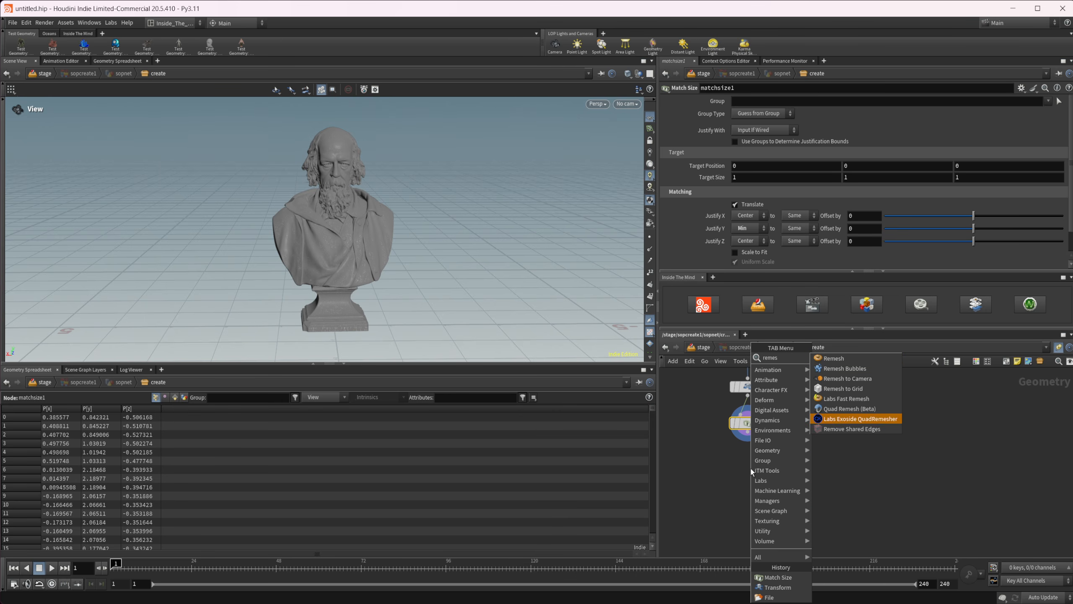
key(Return)
click(750, 468)
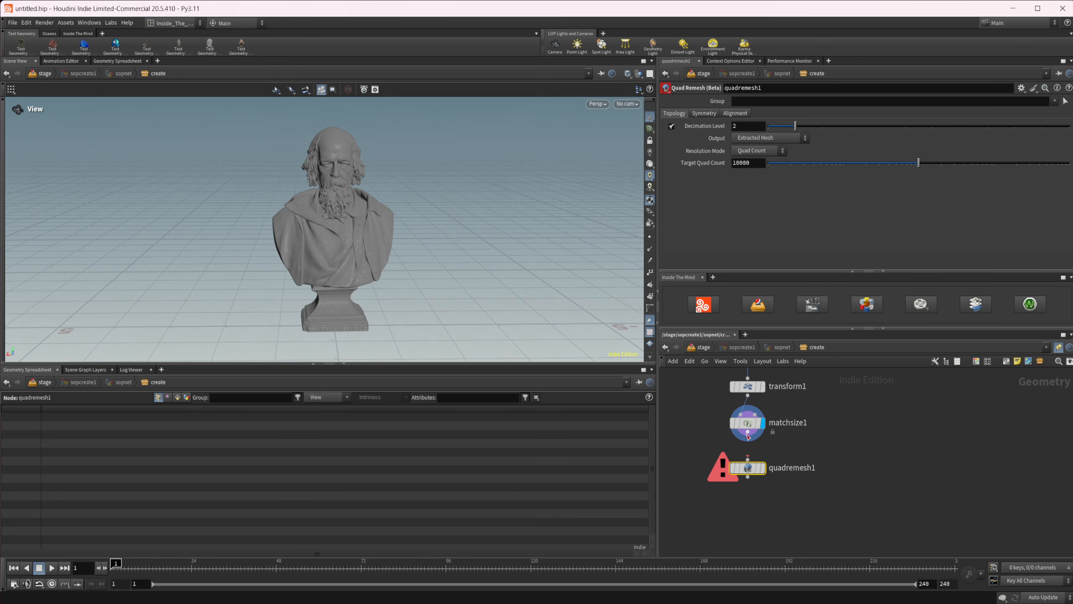
drag(748, 432, 751, 464)
Set the quad remesh's target quad count to 300000 and display that node's result.
double_click(755, 166)
click(748, 164)
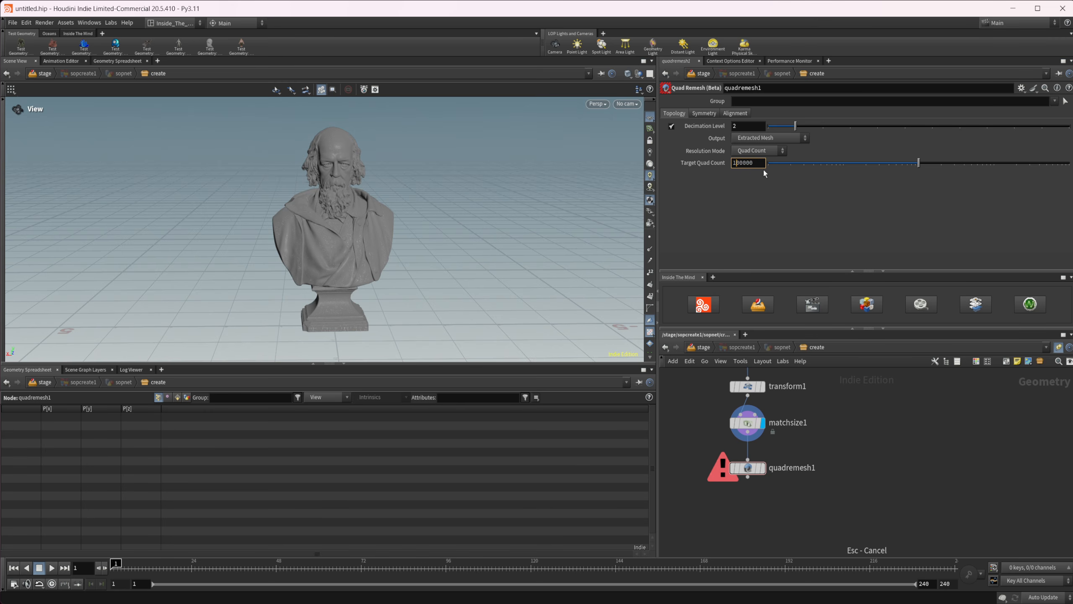
key(BackSpace)
key(Return)
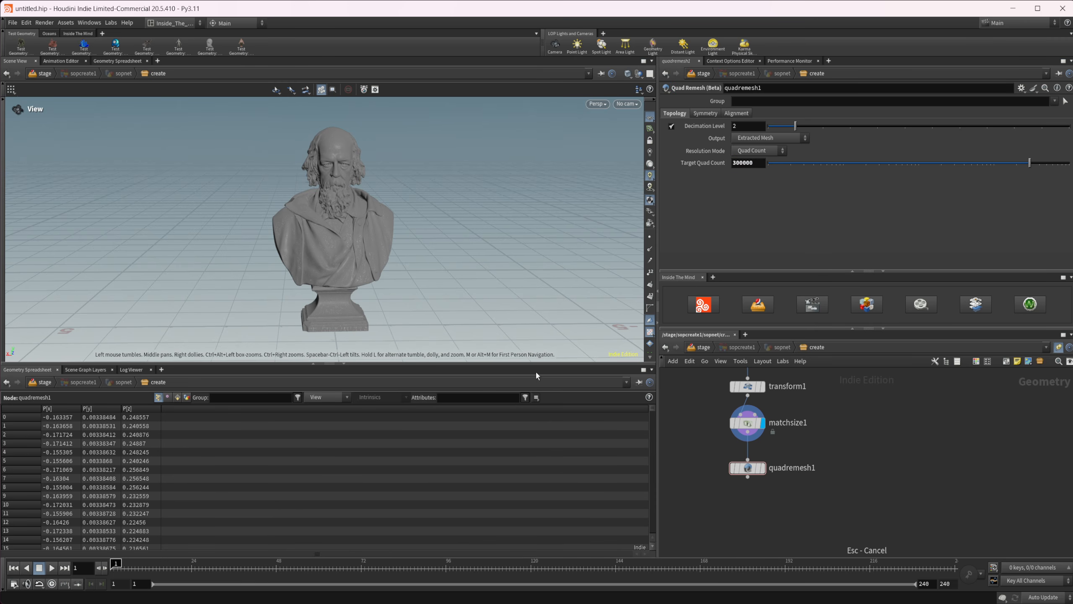
click(749, 469)
click(762, 468)
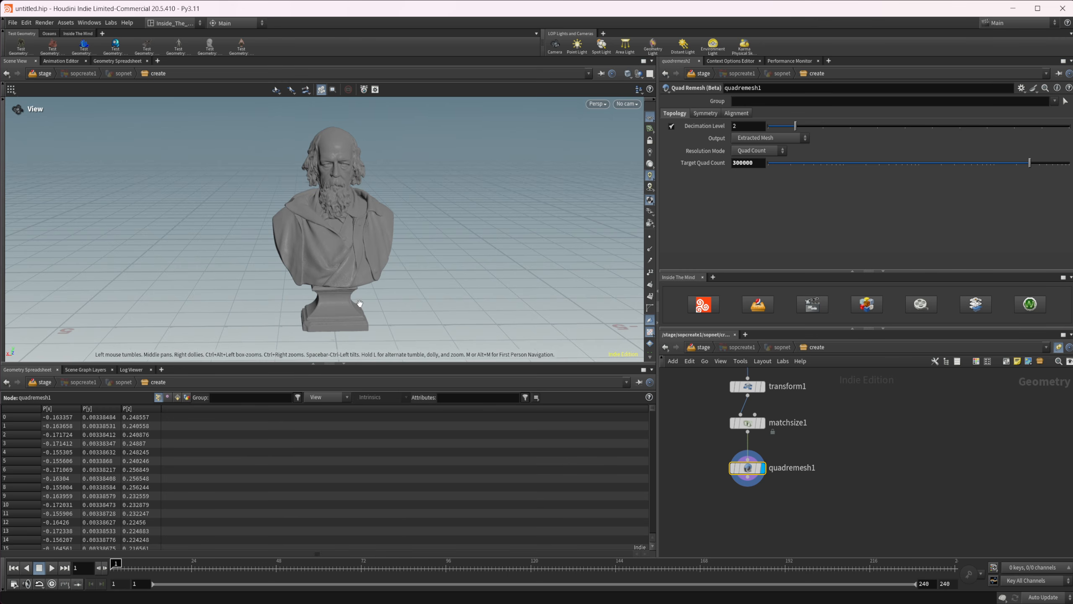
Examine the remeshed bust from several sides, including the face, the coat folds and the underside of the pedestal.
drag(360, 303, 357, 274)
right_drag(337, 178, 410, 233)
middle_drag(410, 233, 393, 294)
middle_drag(386, 166, 366, 199)
drag(366, 200, 366, 225)
middle_drag(367, 225, 340, 148)
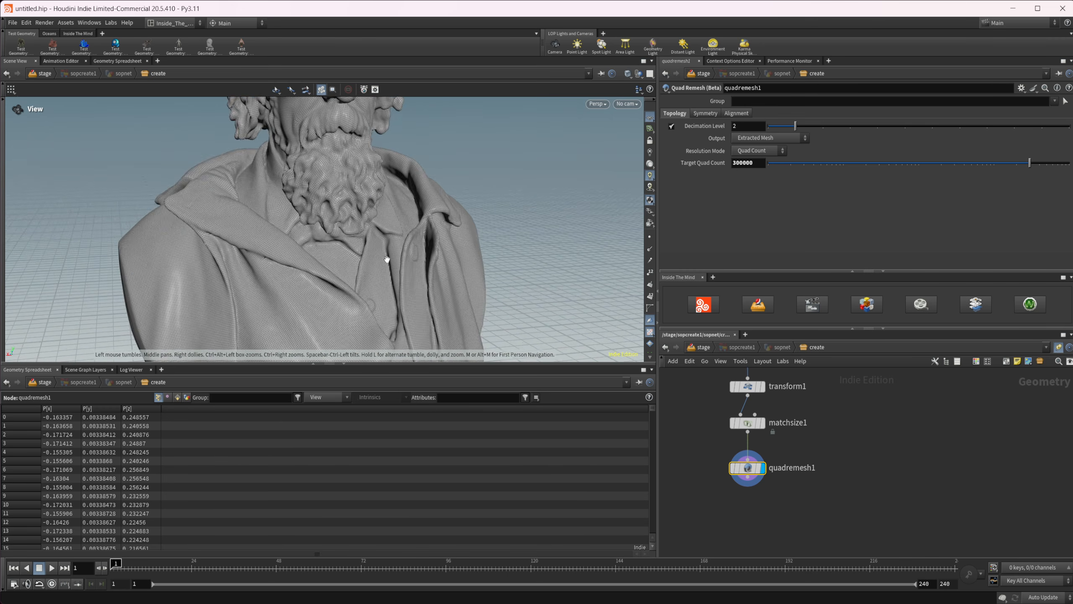
right_drag(387, 260, 369, 321)
middle_drag(369, 321, 330, 172)
drag(330, 173, 364, 65)
middle_drag(364, 64, 311, 167)
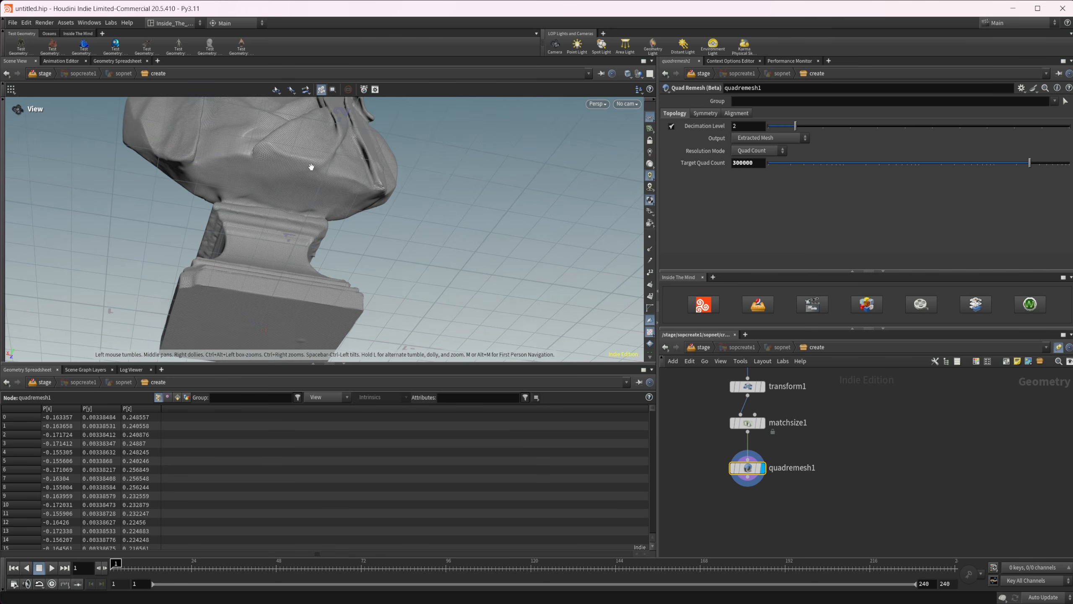
right_drag(321, 224, 301, 131)
drag(301, 131, 291, 186)
middle_drag(291, 186, 297, 314)
right_drag(298, 314, 308, 226)
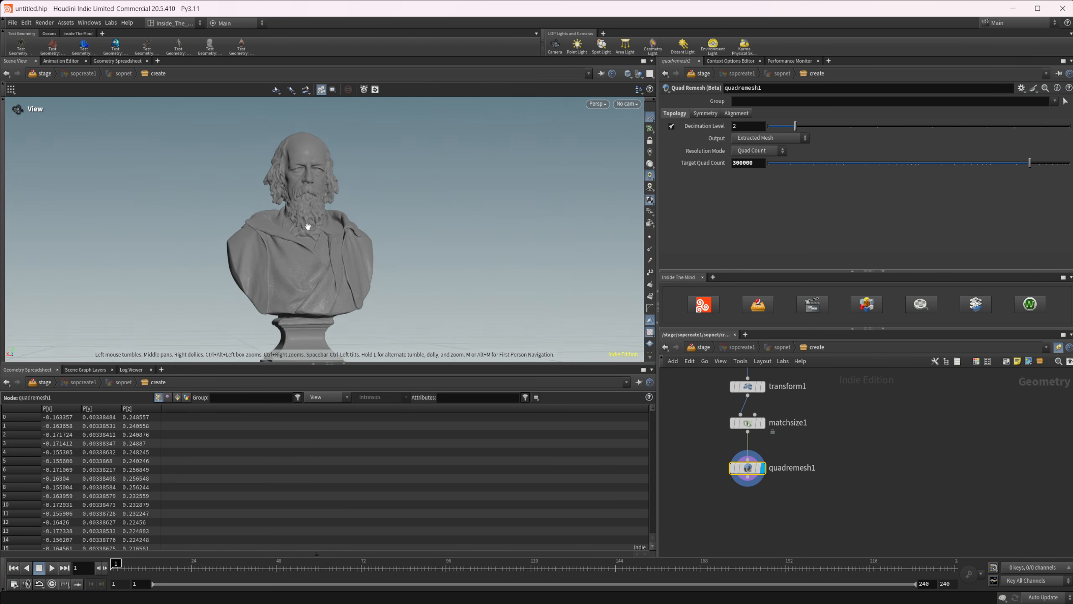
drag(308, 227, 305, 221)
right_drag(304, 221, 400, 201)
drag(313, 205, 319, 221)
middle_drag(320, 216, 334, 244)
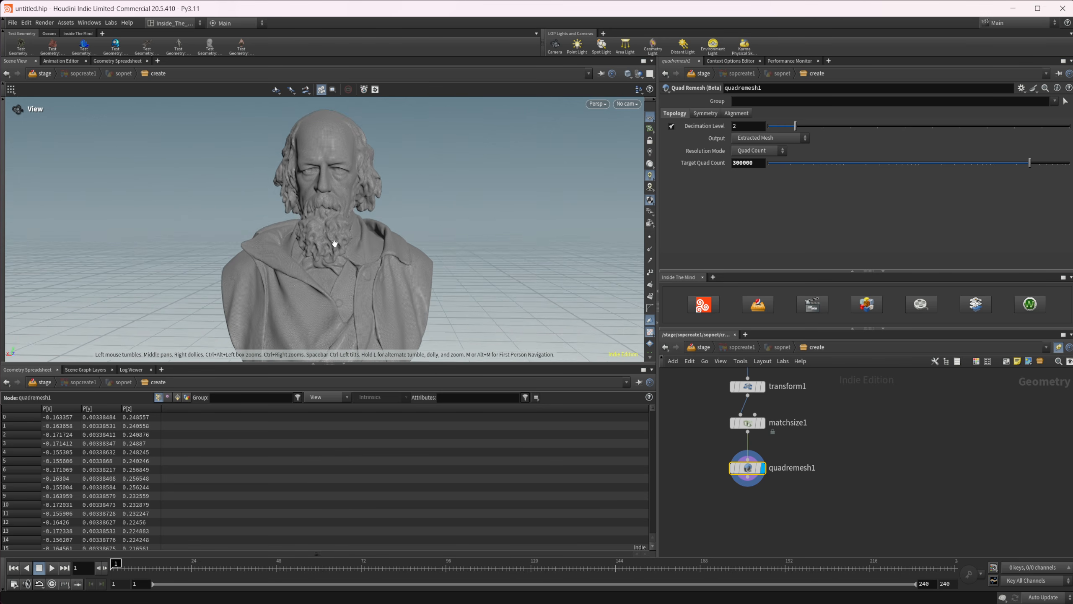
drag(334, 244, 334, 236)
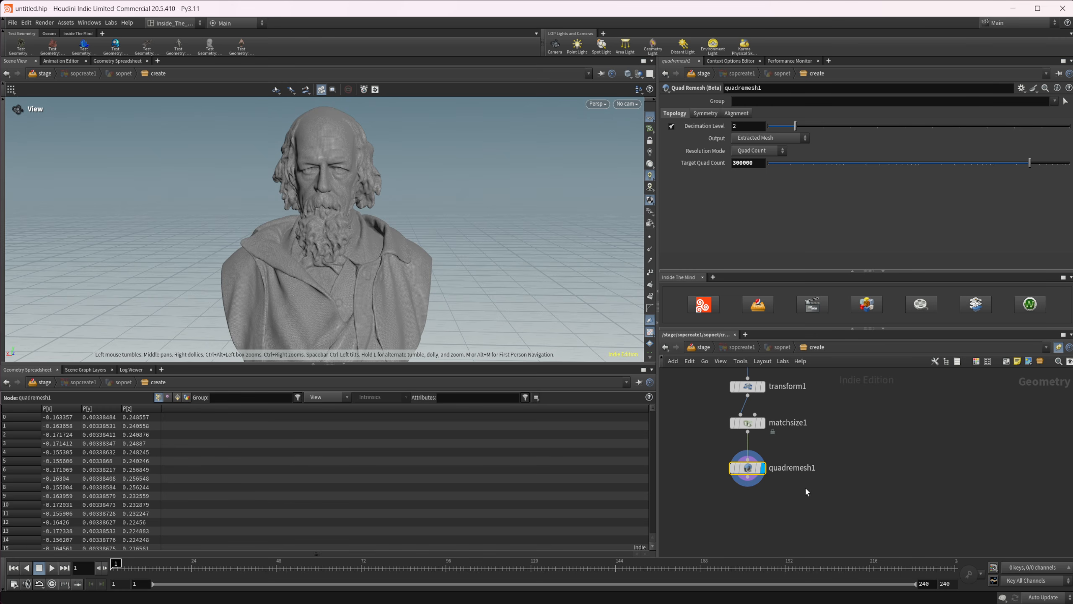
Append a Name node after the Quad Remesh node.
middle_drag(797, 495, 734, 475)
key(Tab)
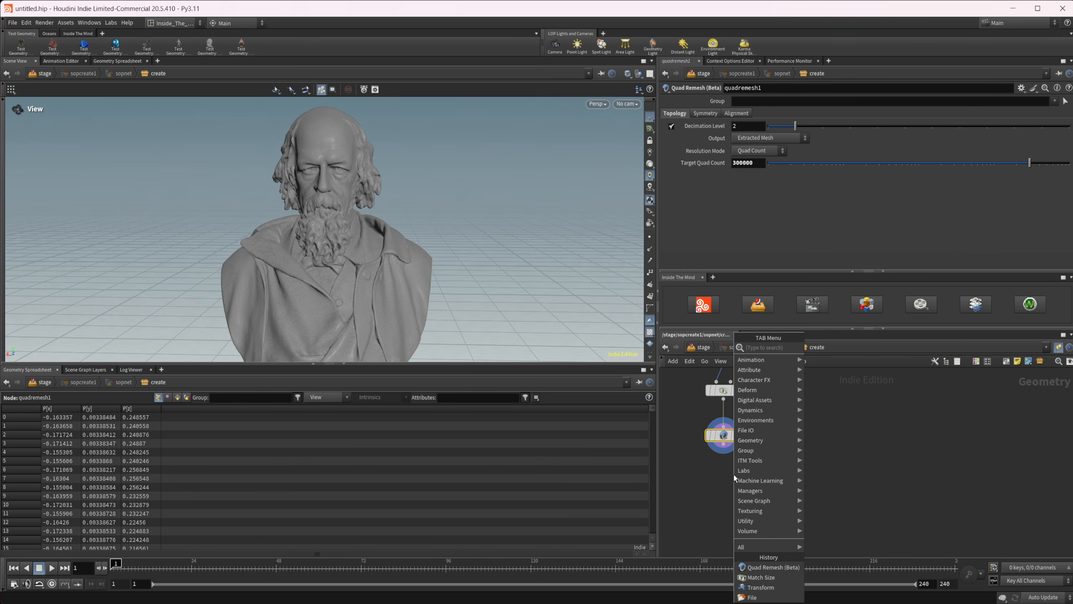
text(name)
key(Return)
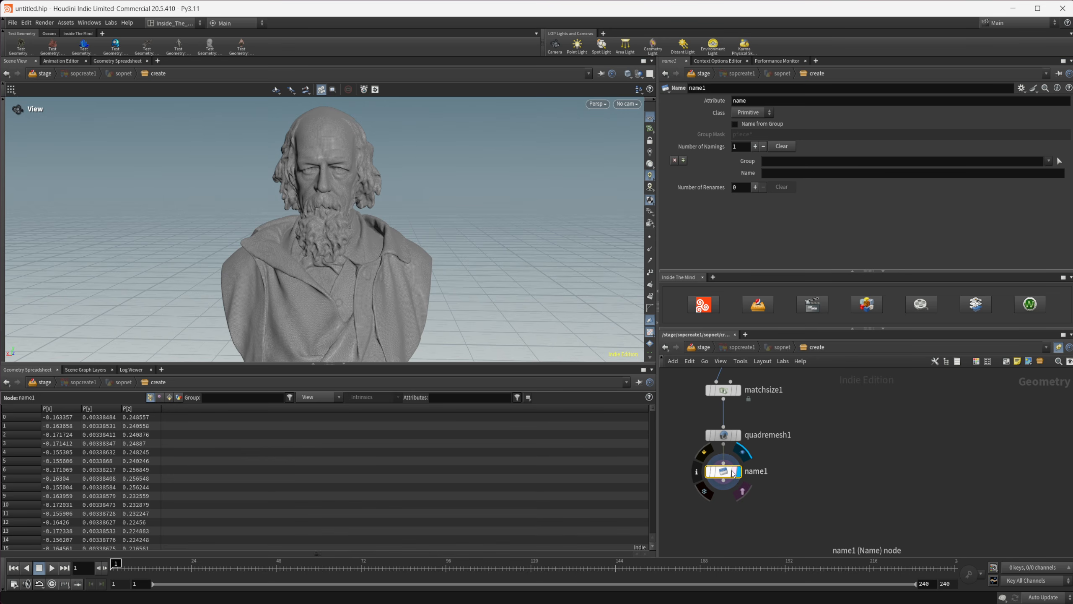
click(733, 473)
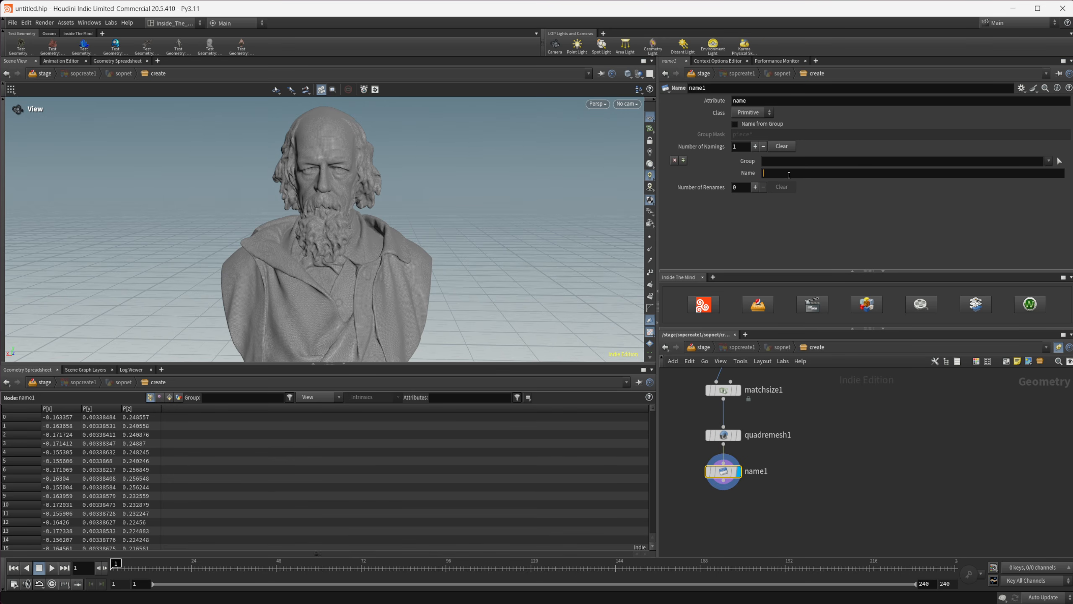
Set the name value of the Name node to /Geo/Bust.
click(788, 175)
text(/G)
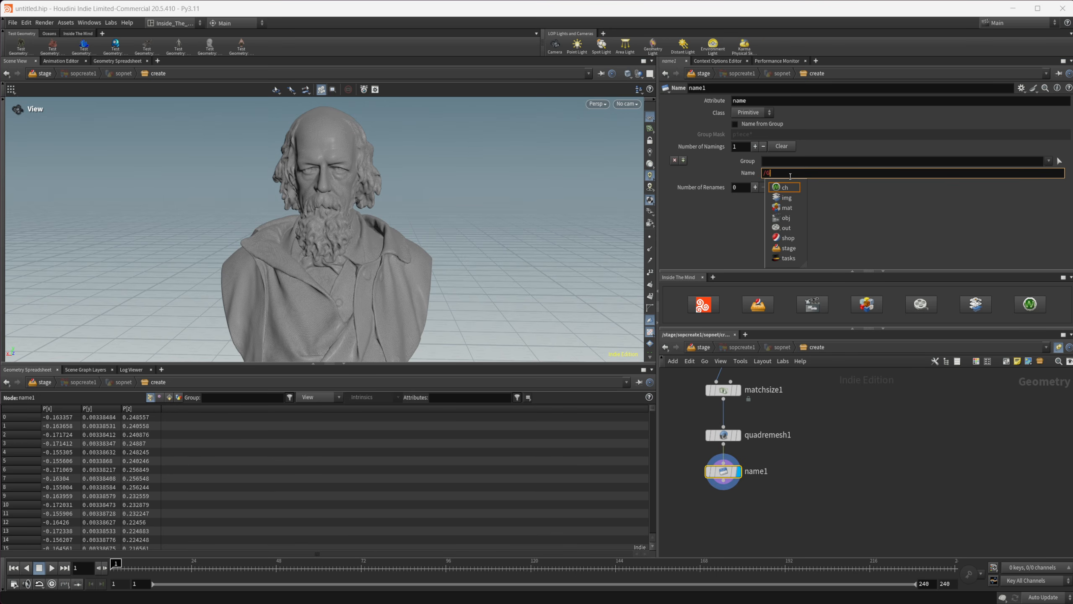
text(eo/)
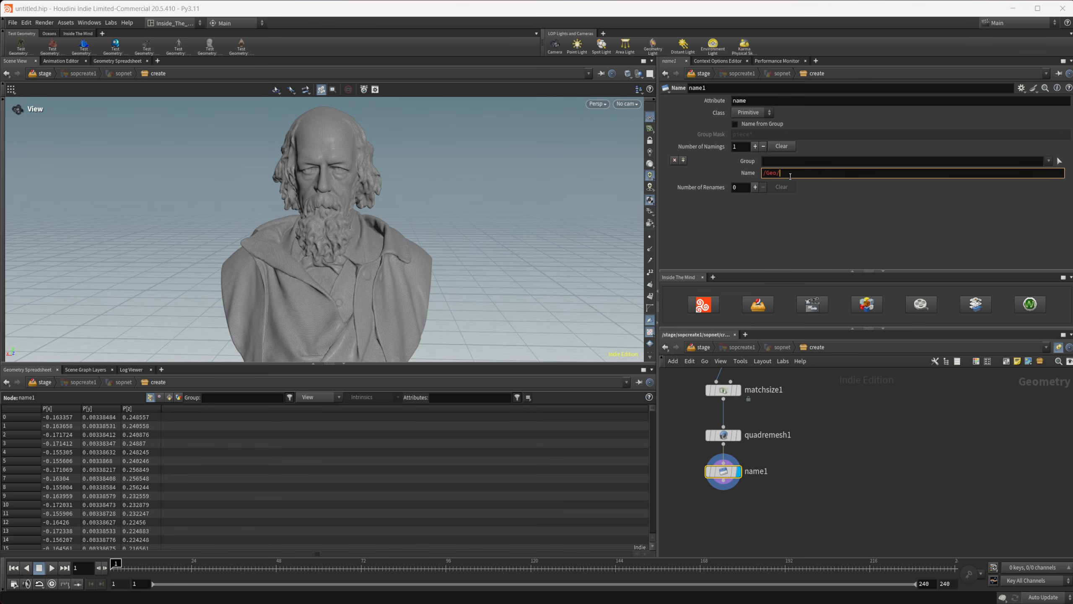
text(Bust)
key(Return)
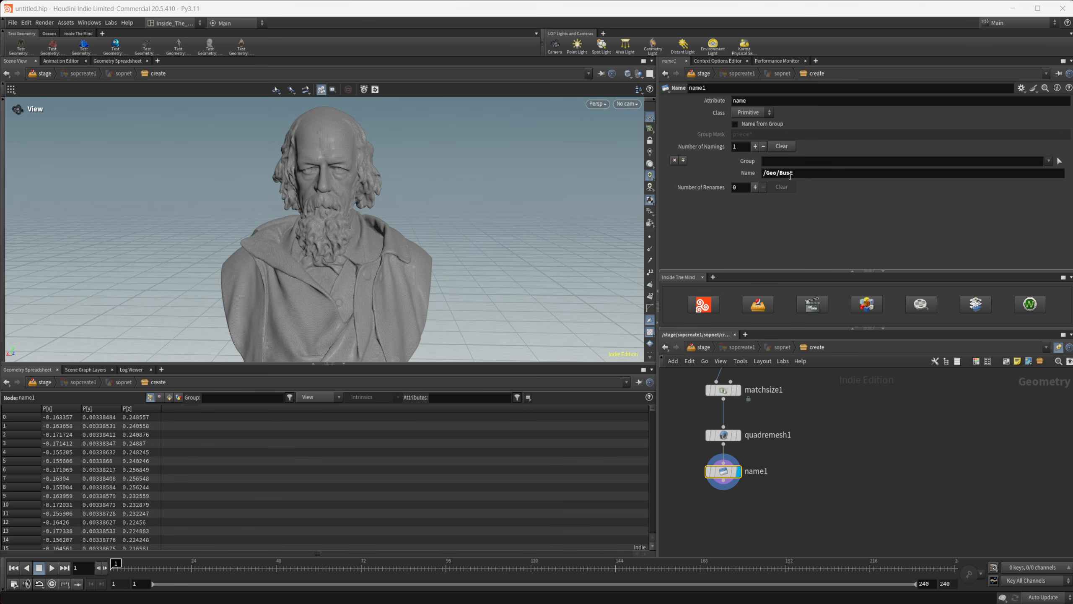
Return to the stage level and expand the Geo primitive in the scene graph to check the hierarchy.
click(704, 347)
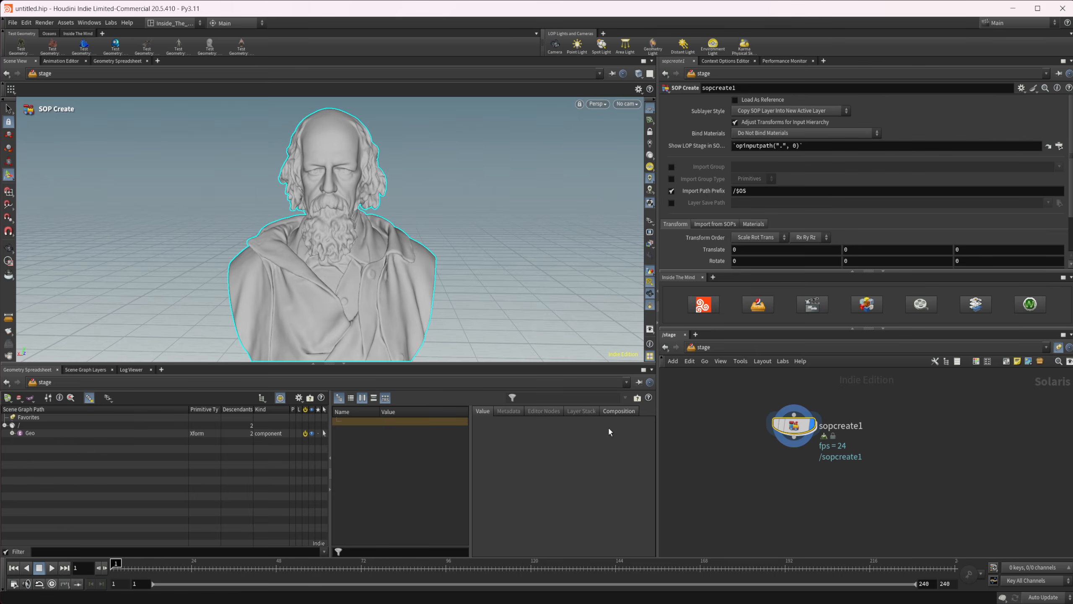
click(12, 434)
right_click(405, 312)
click(353, 320)
alt+right_drag(380, 282, 351, 281)
alt+middle_drag(346, 279, 386, 228)
alt+right_drag(387, 229, 369, 258)
Place a SubLayer node below the sopcreate1 node in the stage network.
middle_drag(848, 502, 813, 461)
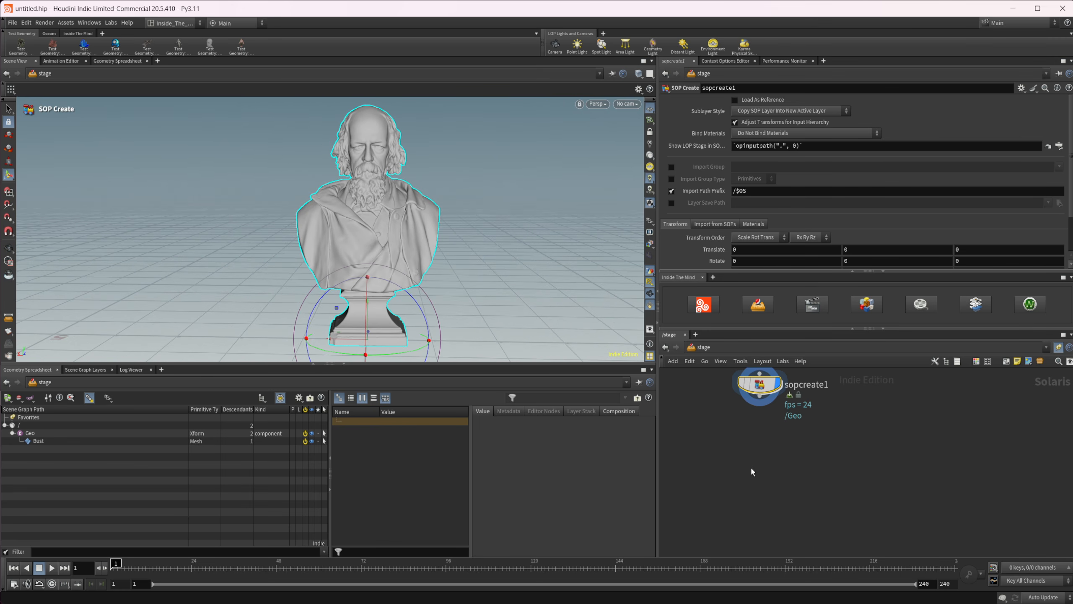
key(Tab)
text(subl)
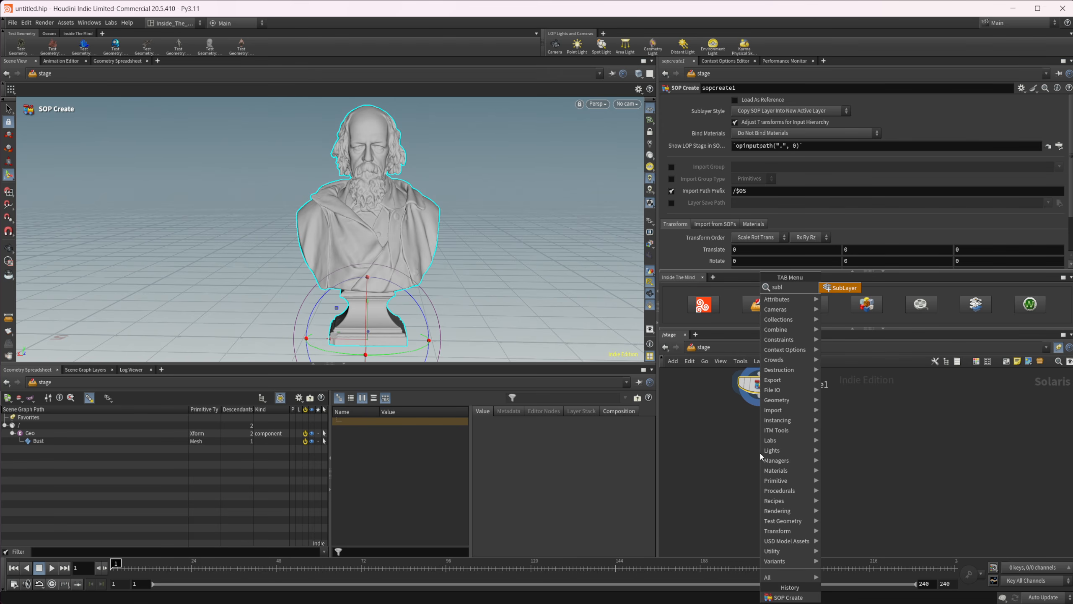
key(Return)
click(759, 454)
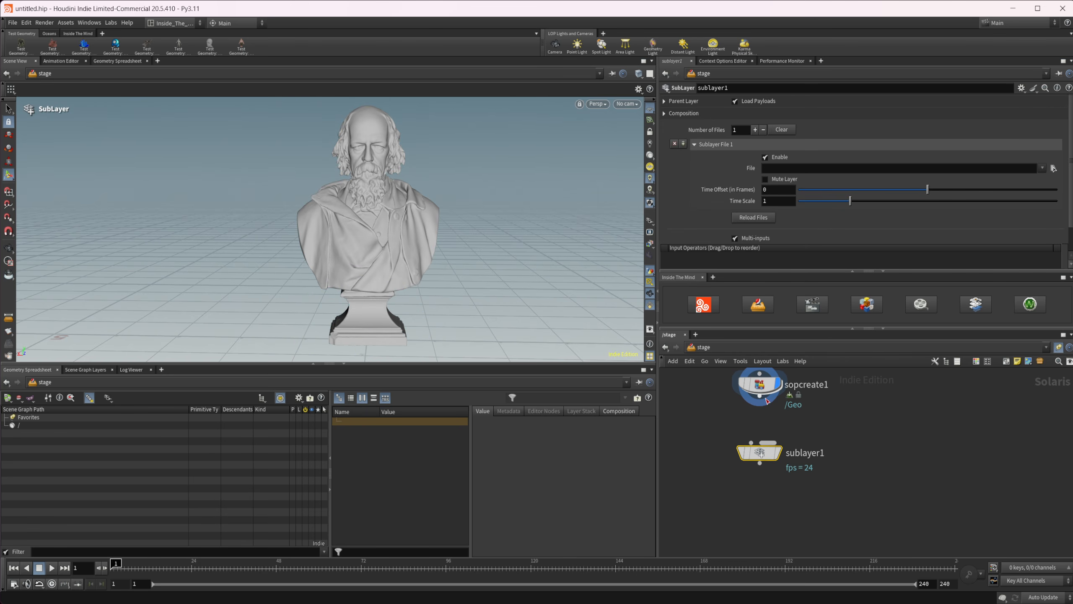
Connect sopcreate1 to the first input of the sublayer1 node and move sublayer1 further below it.
drag(751, 443, 757, 412)
middle_drag(838, 425, 808, 415)
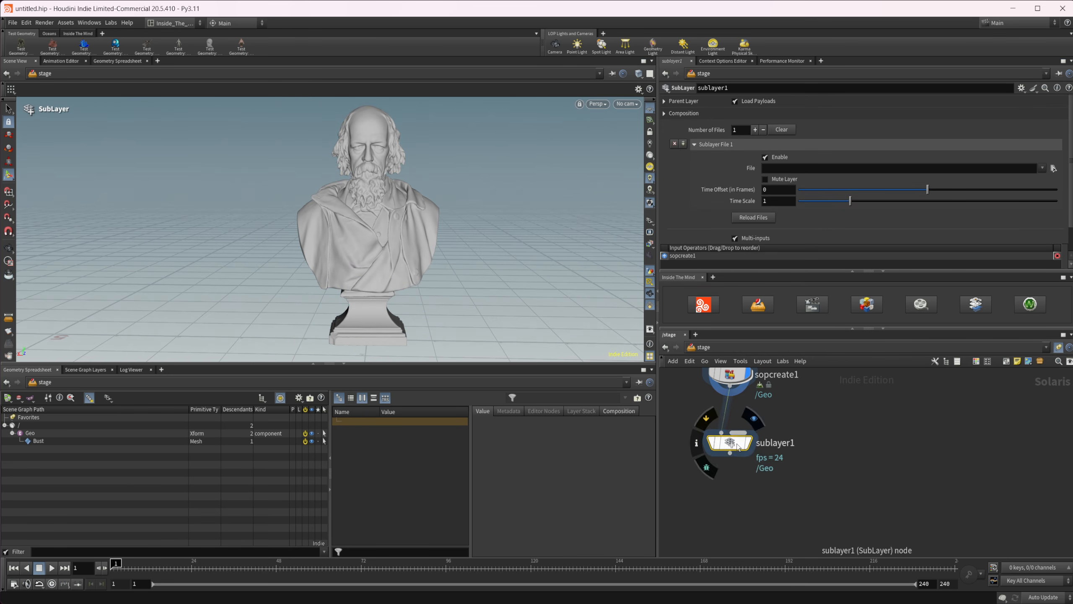
drag(738, 446, 738, 474)
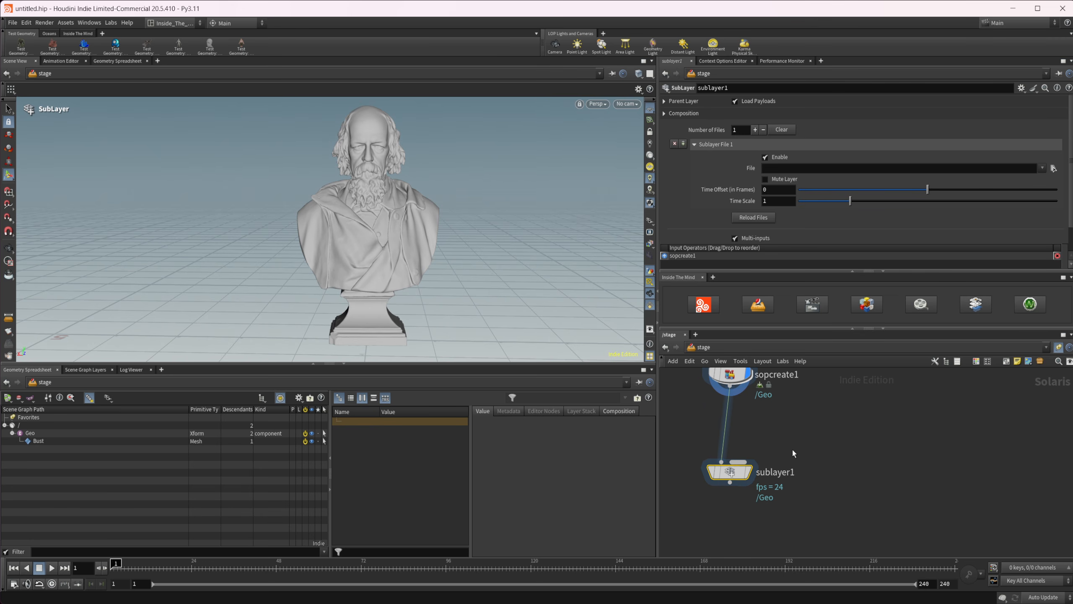
mouse_move(791, 431)
middle_down()
mouse_move(763, 430)
mouse_move(781, 431)
middle_up()
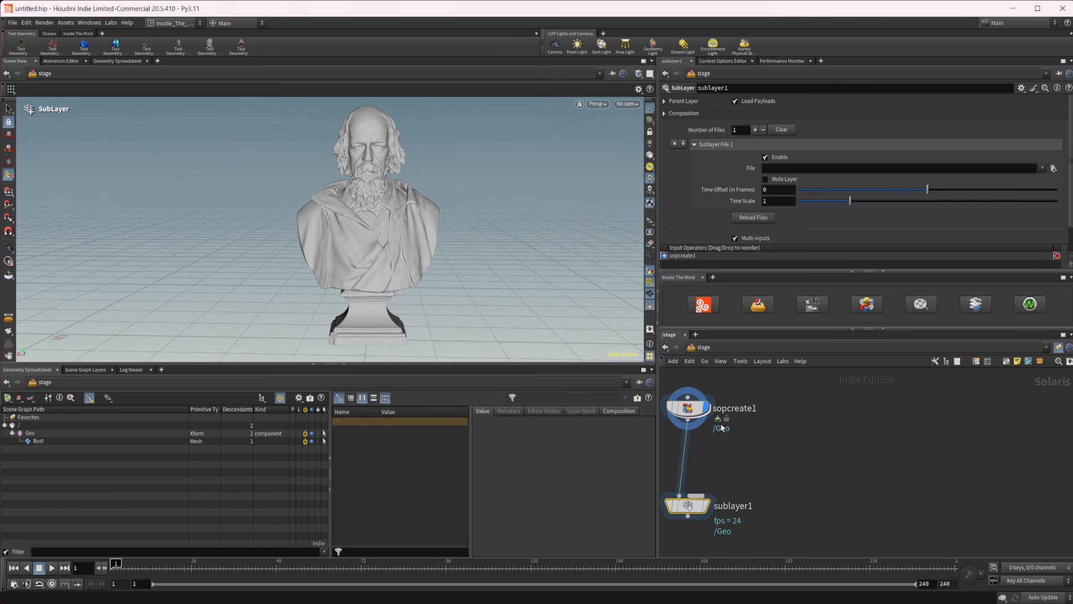
Duplicate sopcreate1 beside the original and, inside the copy, append a Point VOP below the Name node.
alt+drag(688, 406, 795, 405)
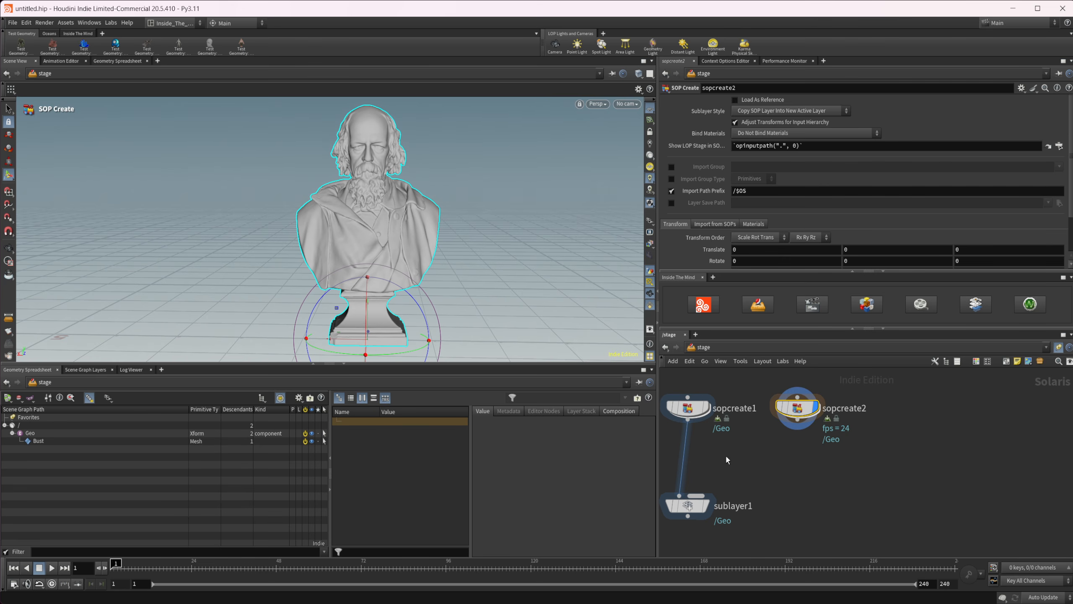
double_click(798, 410)
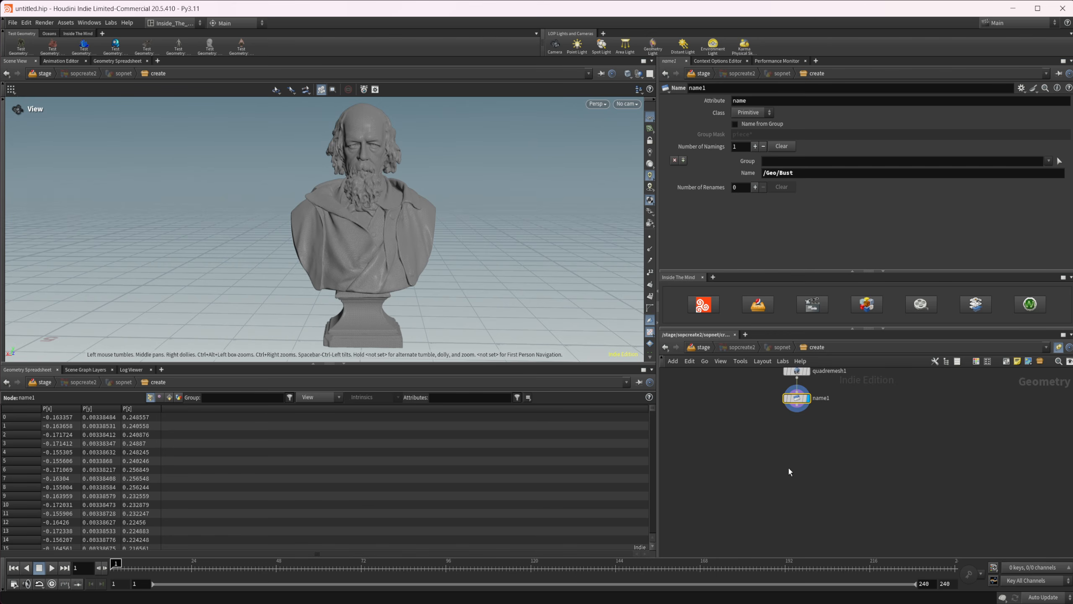
key(Tab)
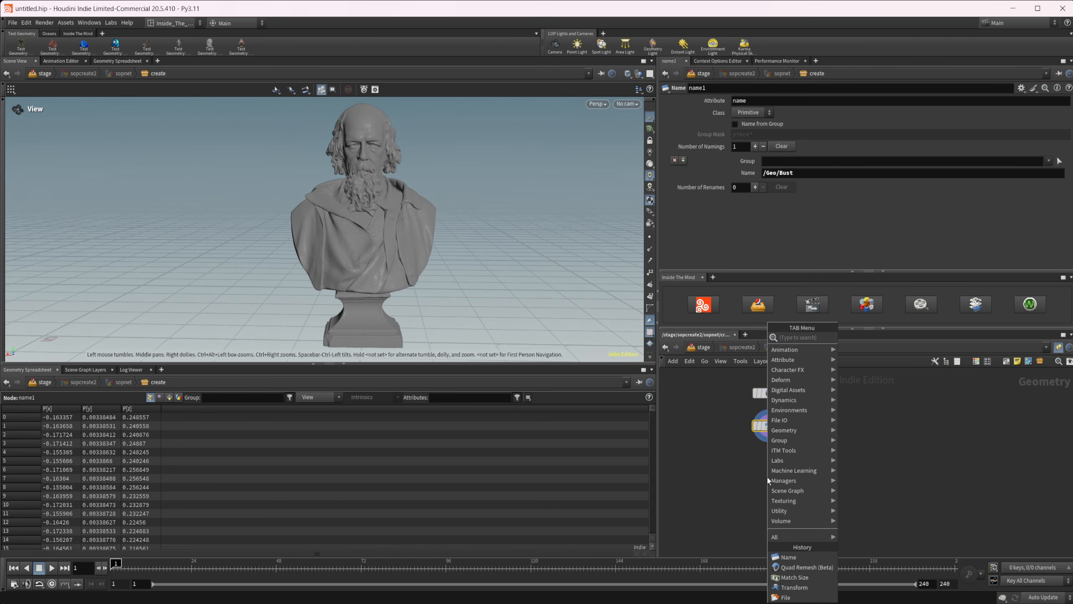
text(poin)
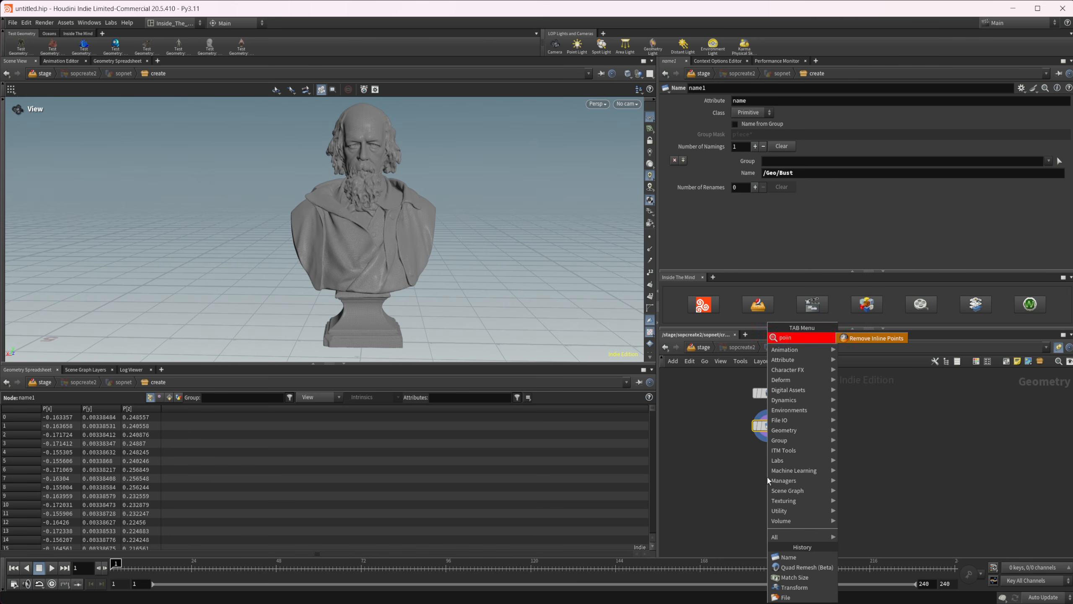
text(t vo)
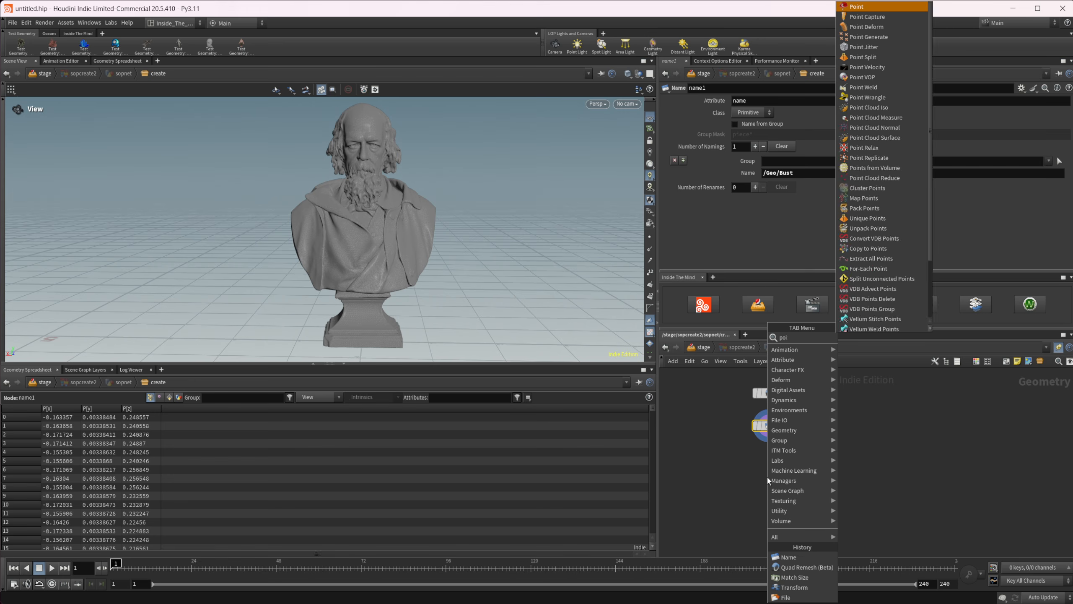
key(Return)
click(767, 458)
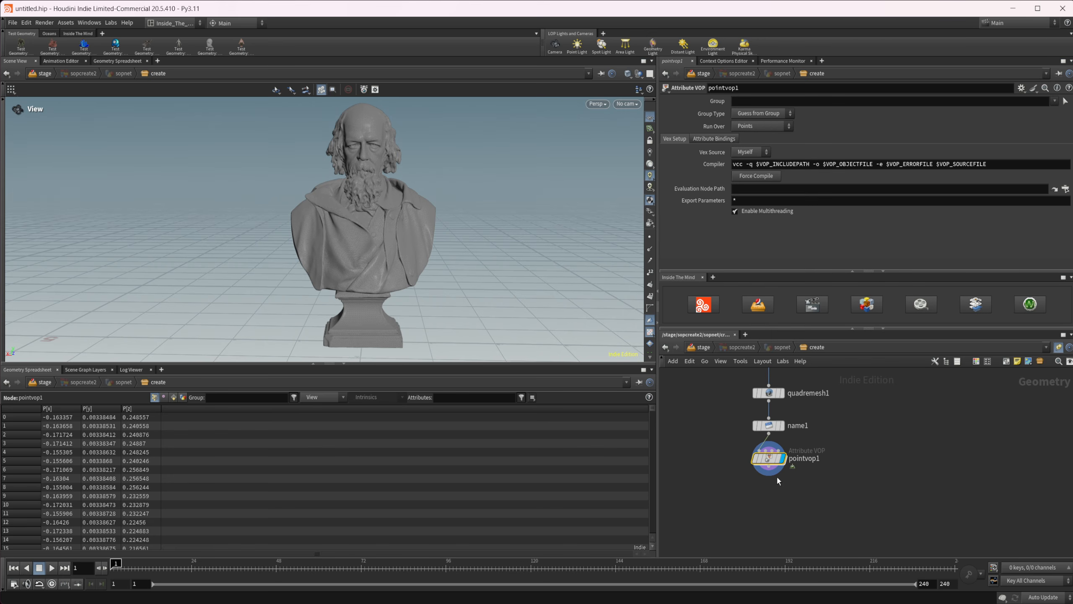
Inside the Point VOP network, add a Displace Along Normal node between the global parameters and the output.
double_click(767, 458)
middle_drag(968, 459, 963, 476)
drag(805, 457, 685, 422)
scroll(764, 423, up, 2)
scroll(716, 446, up, 2)
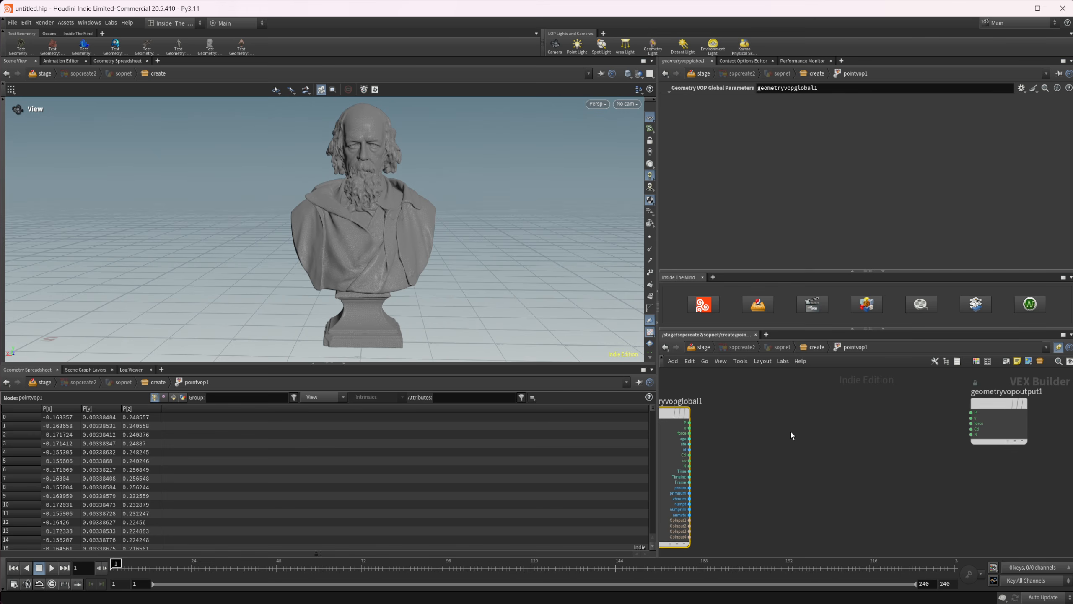
key(Tab)
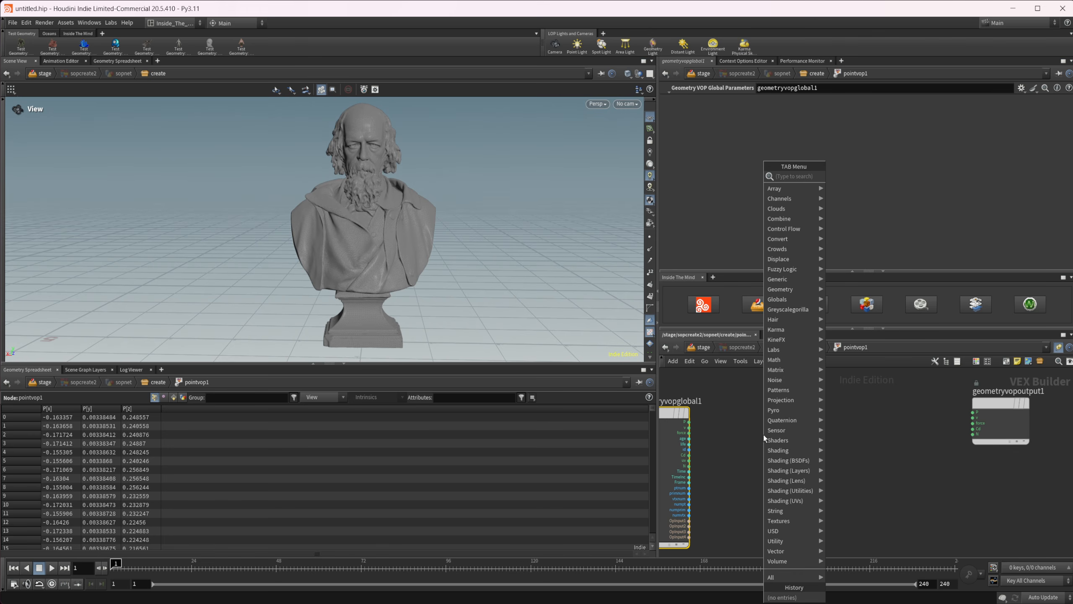
text(displace)
key(Return)
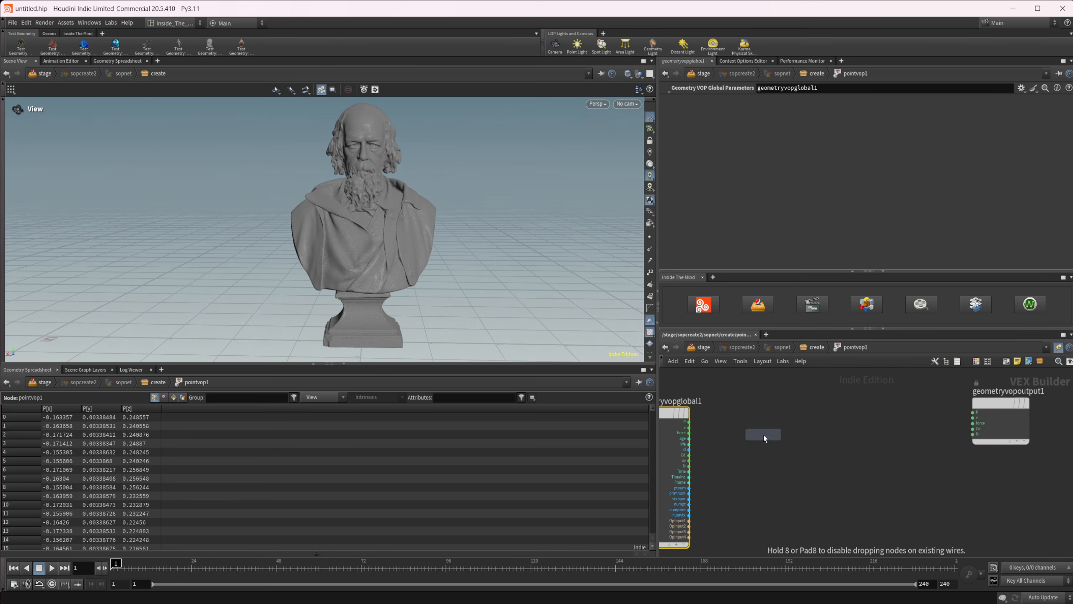
Wire the global P and N into the displacement node's P and nN, and its dispP into the output's P.
scroll(763, 435, up, 2)
middle_drag(673, 416, 720, 398)
drag(705, 400, 772, 431)
drag(705, 463, 772, 439)
mouse_move(838, 424)
middle_drag(880, 407, 775, 384)
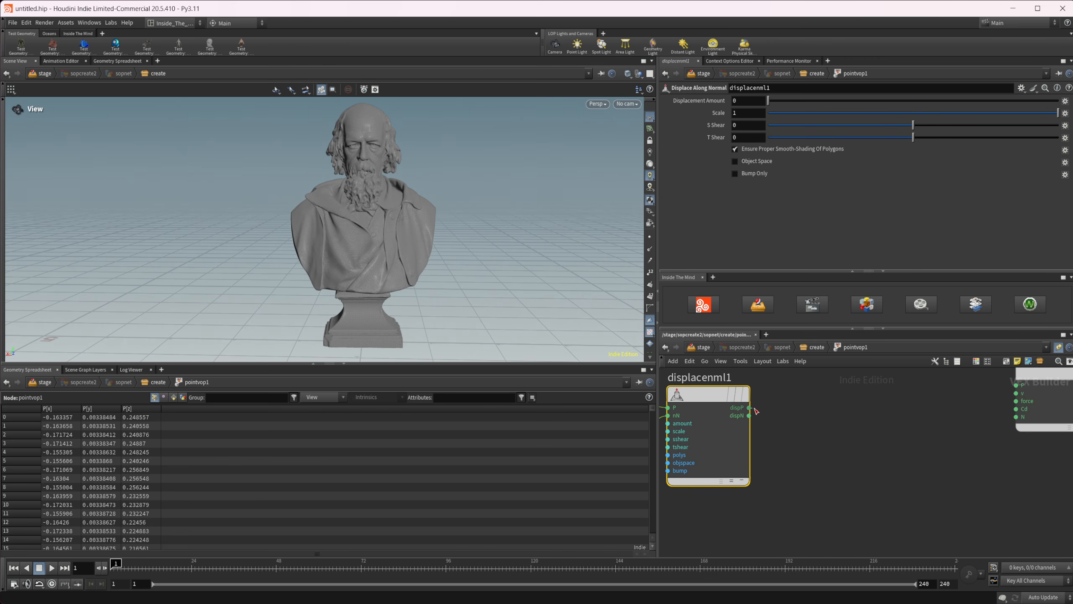
drag(748, 407, 1000, 398)
middle_drag(900, 426, 1006, 431)
Place an Anti-Aliased Noise node below the wires between the global parameters and the displacement node.
middle_drag(713, 491, 796, 446)
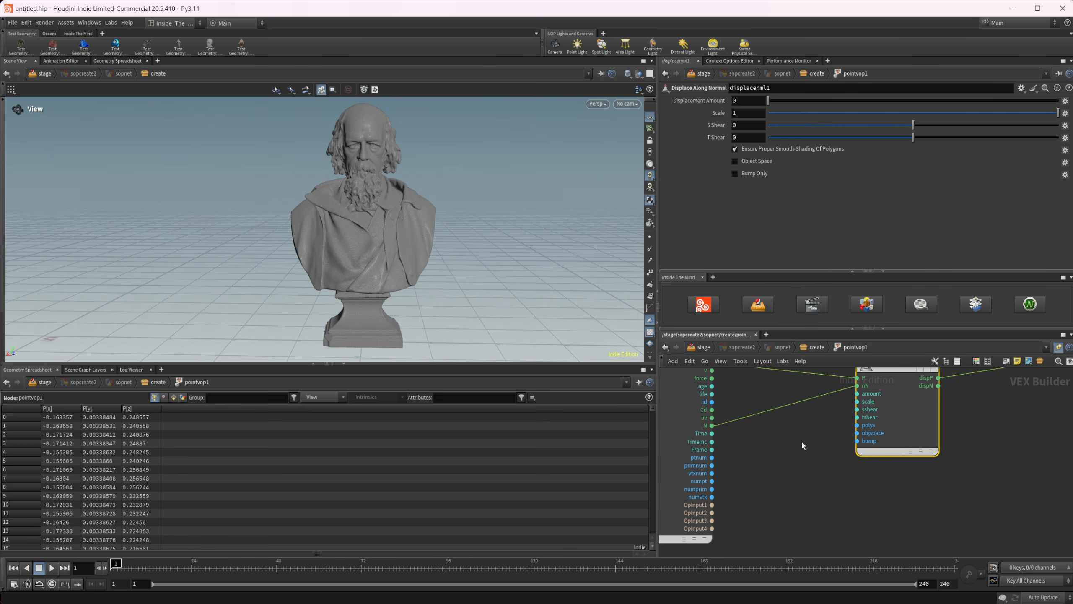
key(Tab)
text(aa n)
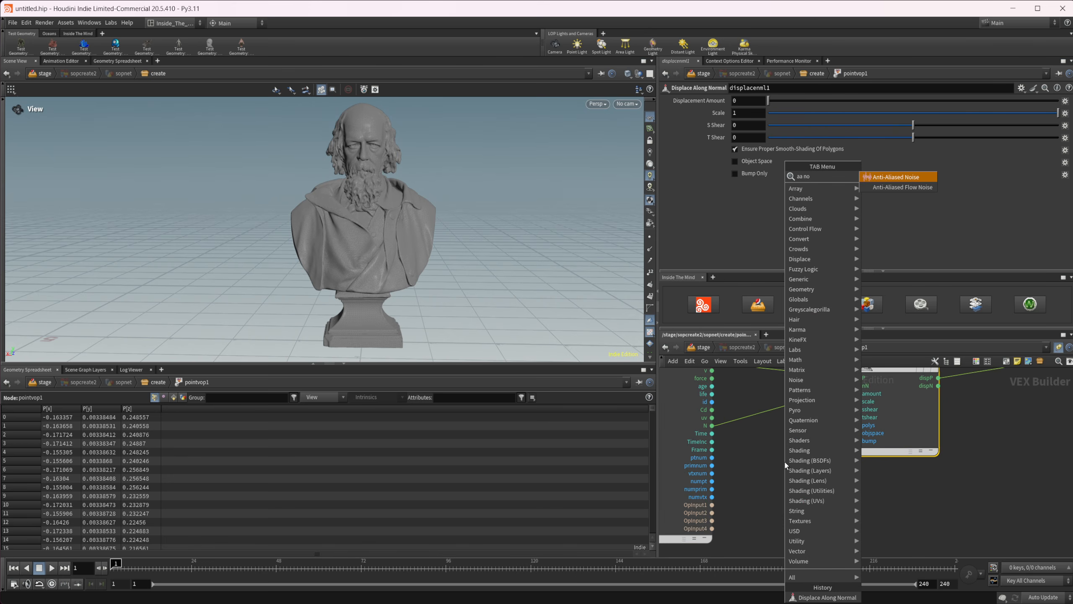
key(Return)
click(785, 462)
Connect the global P to the noise node's pos input and its noise output to the displacement amount.
middle_drag(717, 365, 730, 403)
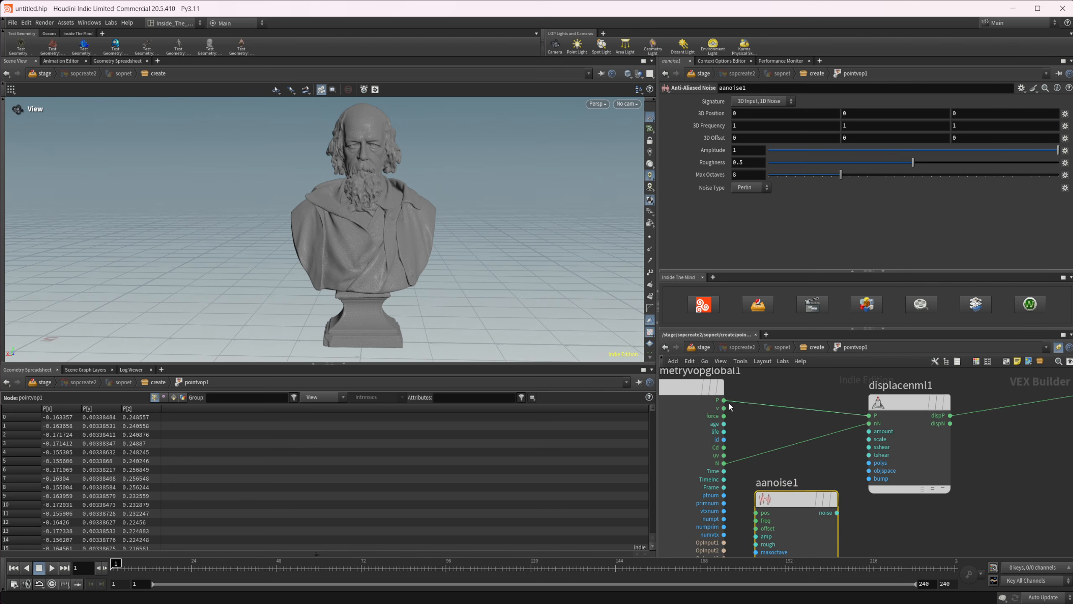
drag(724, 400, 756, 512)
middle_drag(756, 512, 701, 482)
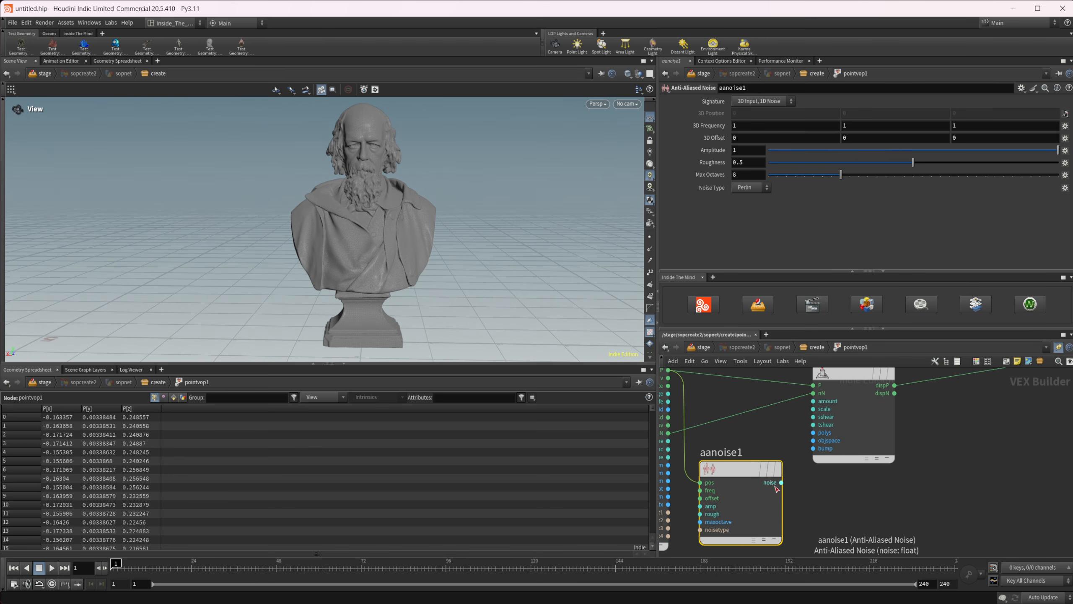
drag(782, 483, 813, 401)
middle_drag(764, 490, 780, 473)
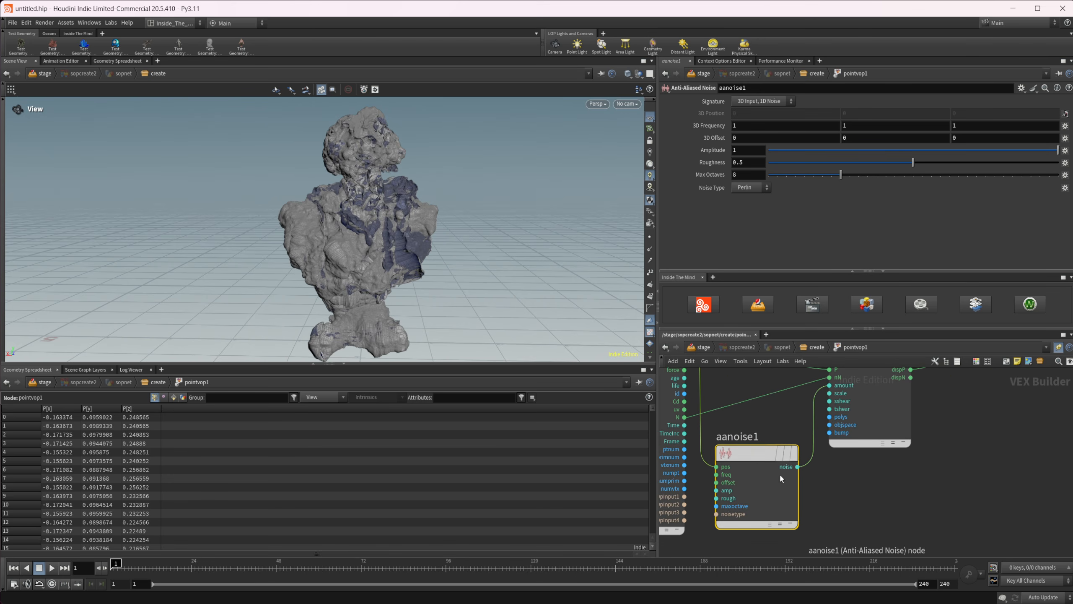
Promote the freq, offset and amp inputs of the Anti-Aliased Noise node to parameters.
right_click(727, 474)
click(748, 441)
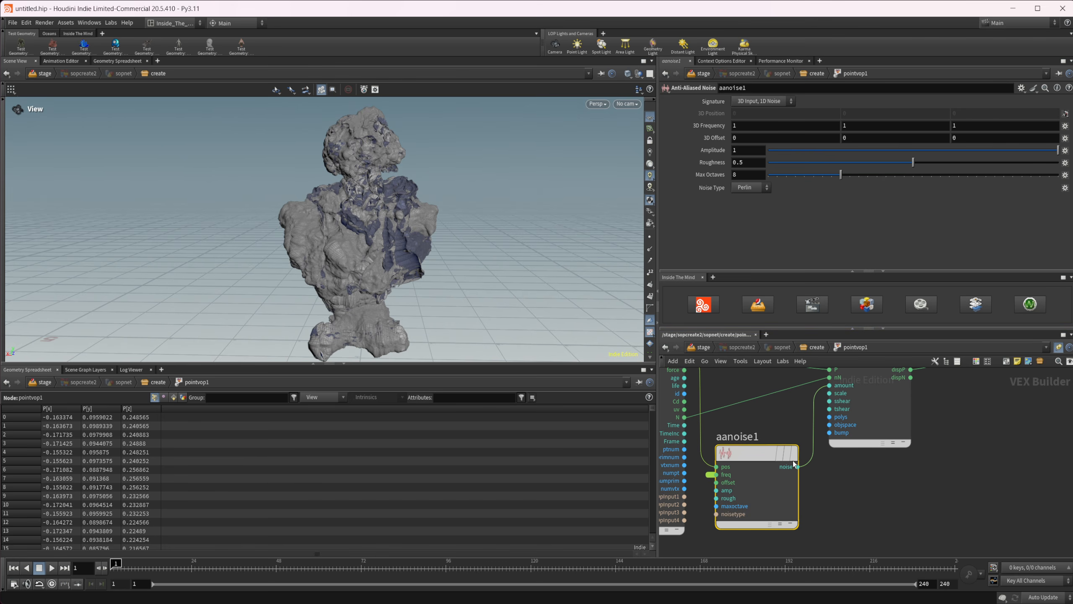
right_click(736, 490)
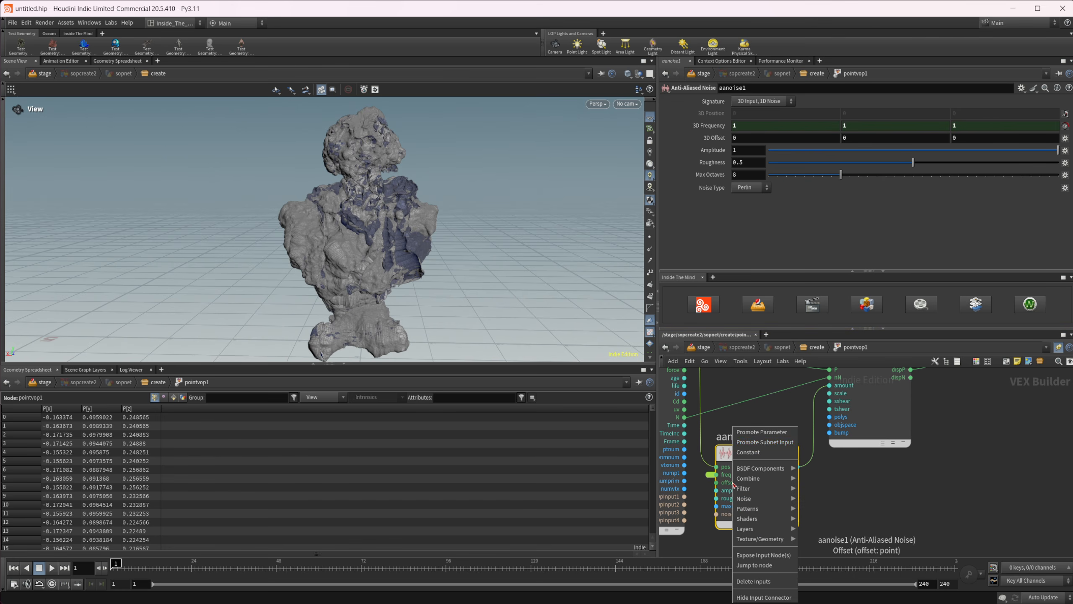
click(763, 433)
right_click(727, 490)
click(759, 432)
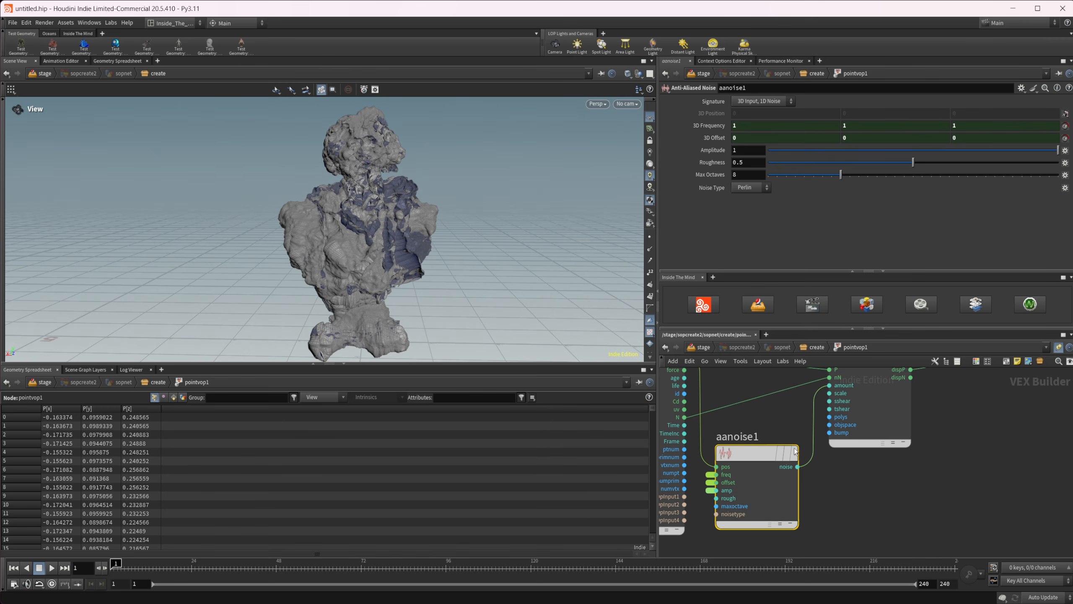
Go back up to the geometry network and set the Point VOP's Frequency to 12.3 on all axes and Amplitude to 0.062.
click(816, 350)
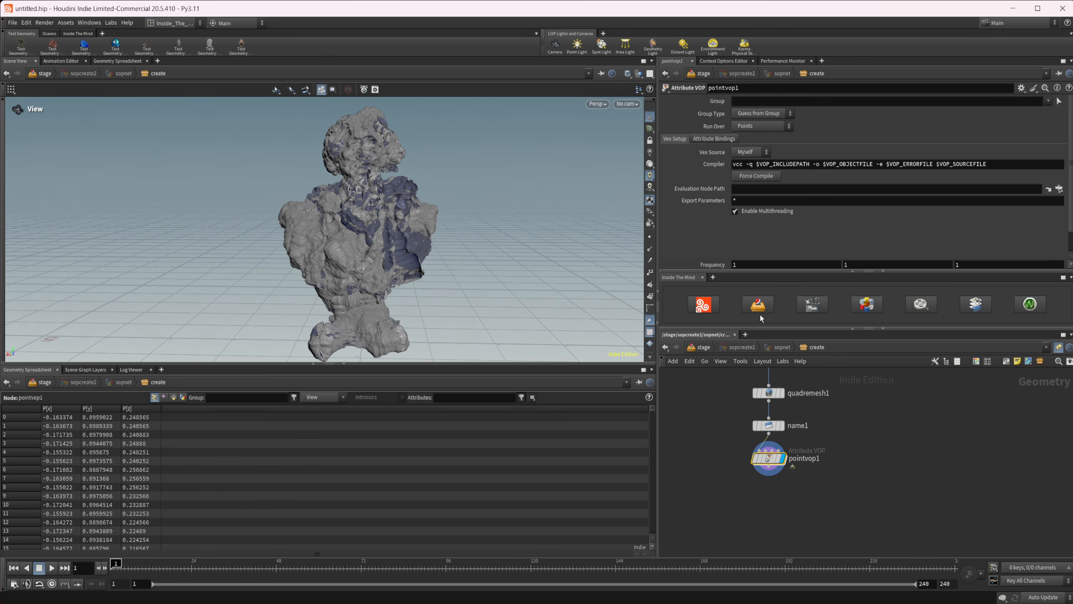
scroll(716, 221, down, 2)
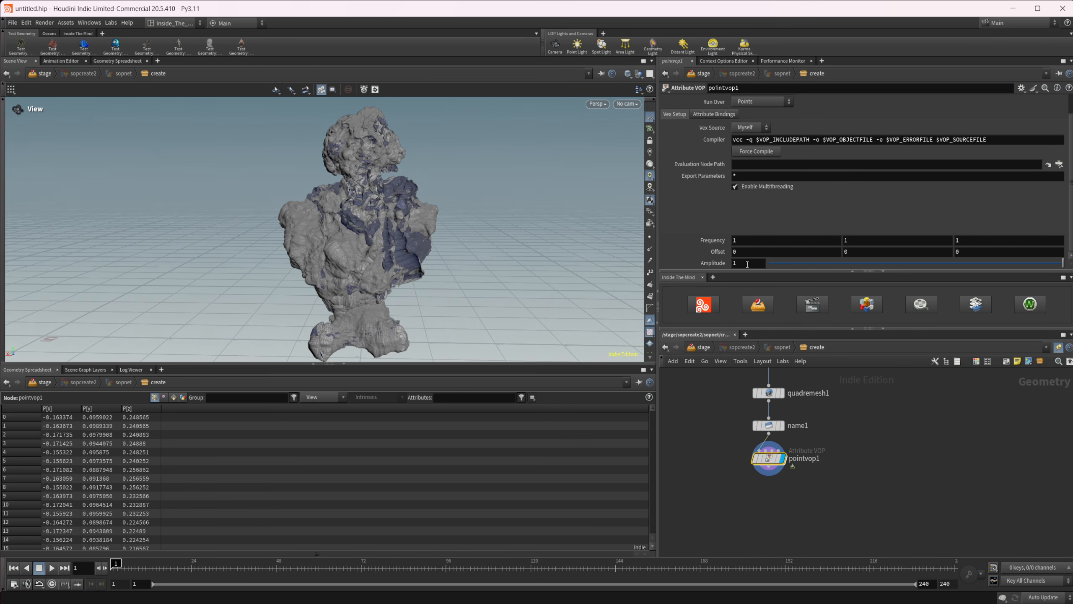
middle_drag(727, 241, 824, 240)
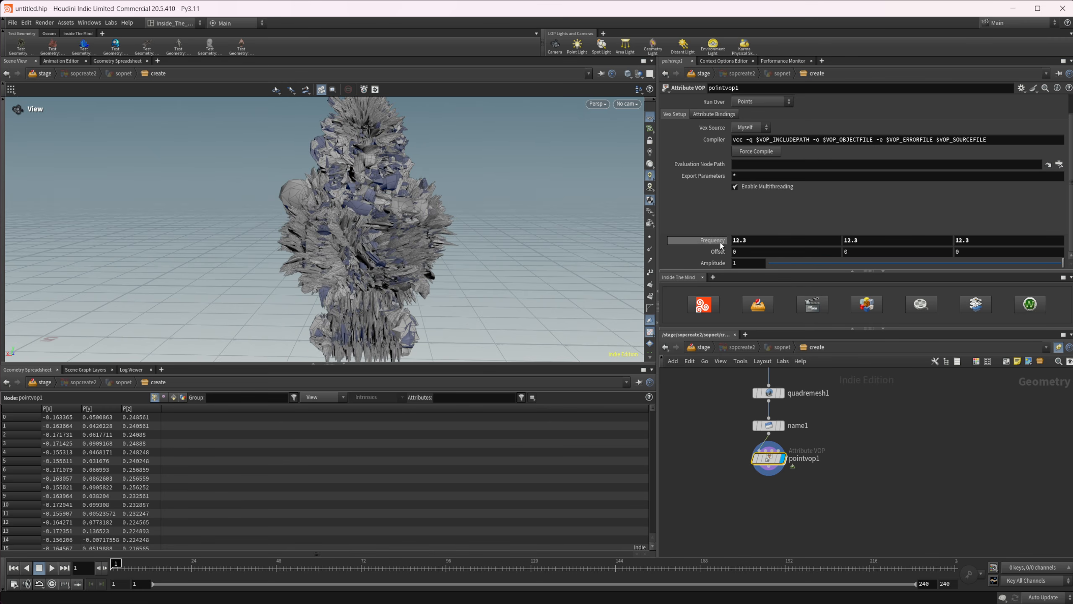
drag(1020, 266, 925, 266)
right_drag(359, 228, 537, 206)
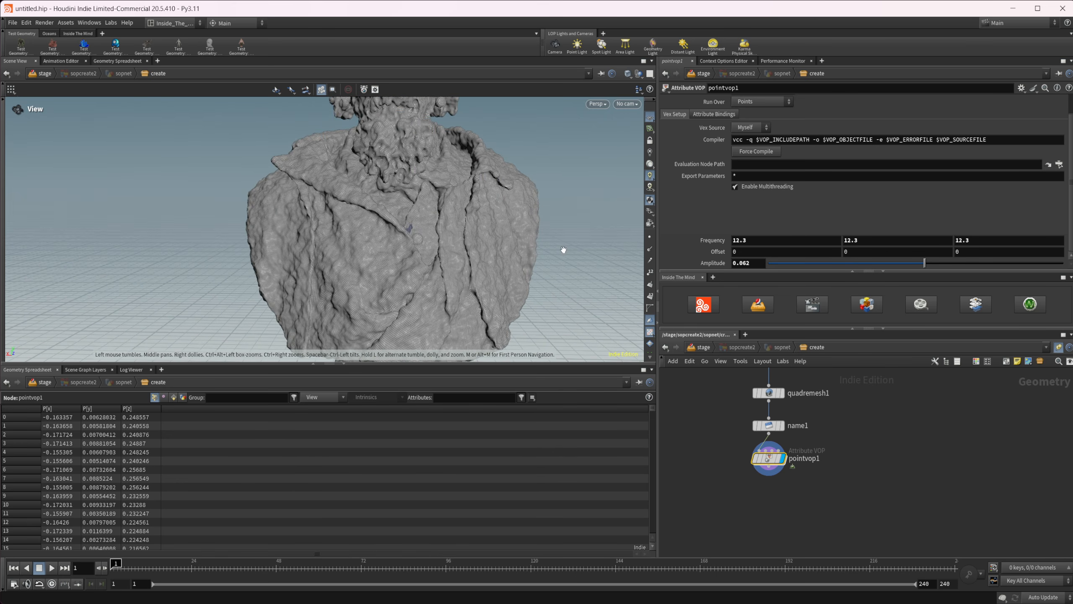
drag(372, 256, 383, 263)
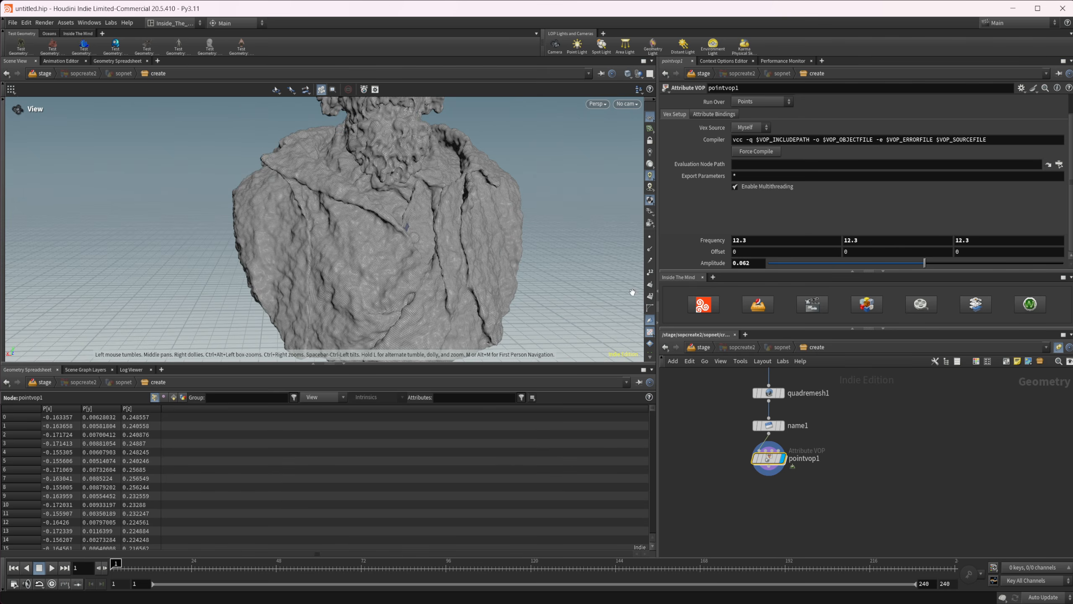
Set the Point VOP's Frequency to 6.9 on all axes and its Amplitude to 0.074.
middle_drag(711, 241, 488, 222)
drag(448, 252, 411, 233)
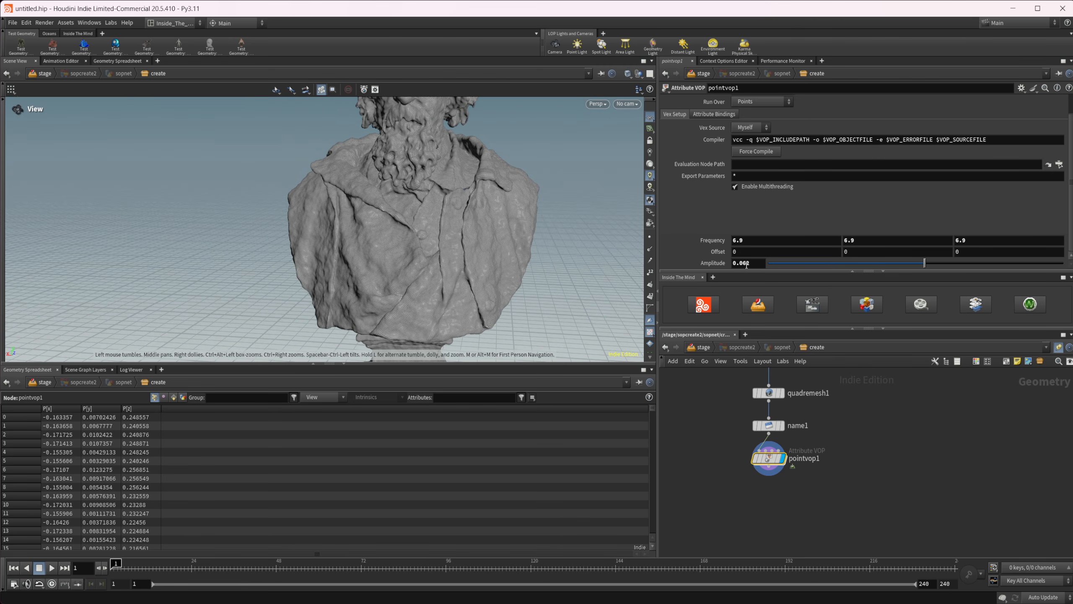
drag(924, 263, 926, 265)
drag(427, 253, 373, 162)
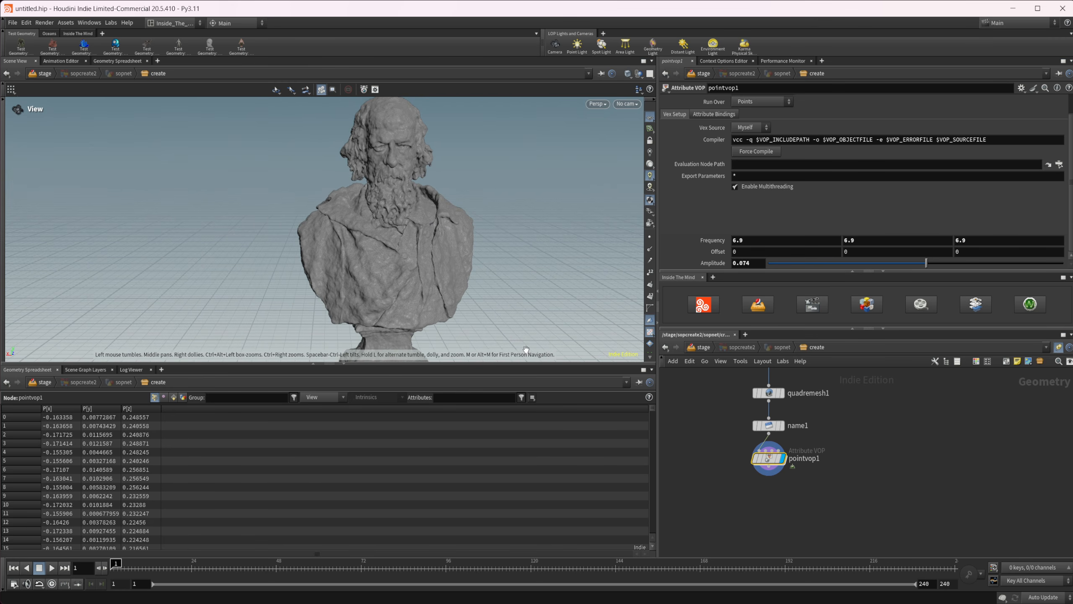
middle_drag(749, 498, 732, 489)
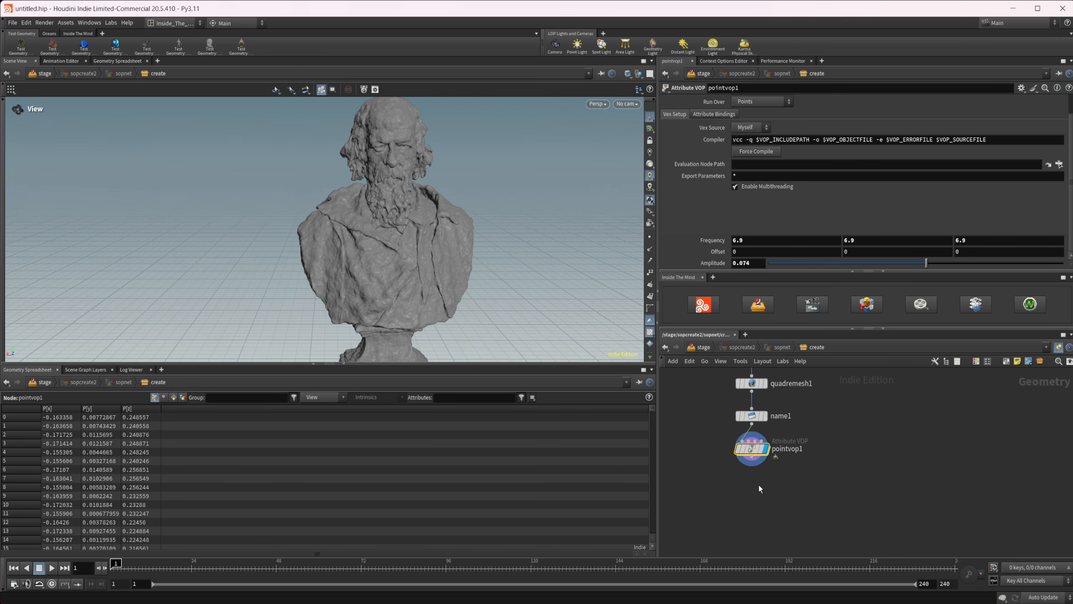
Return to the stage level and compare the sopcreate1 and sopcreate2 nodes.
click(704, 347)
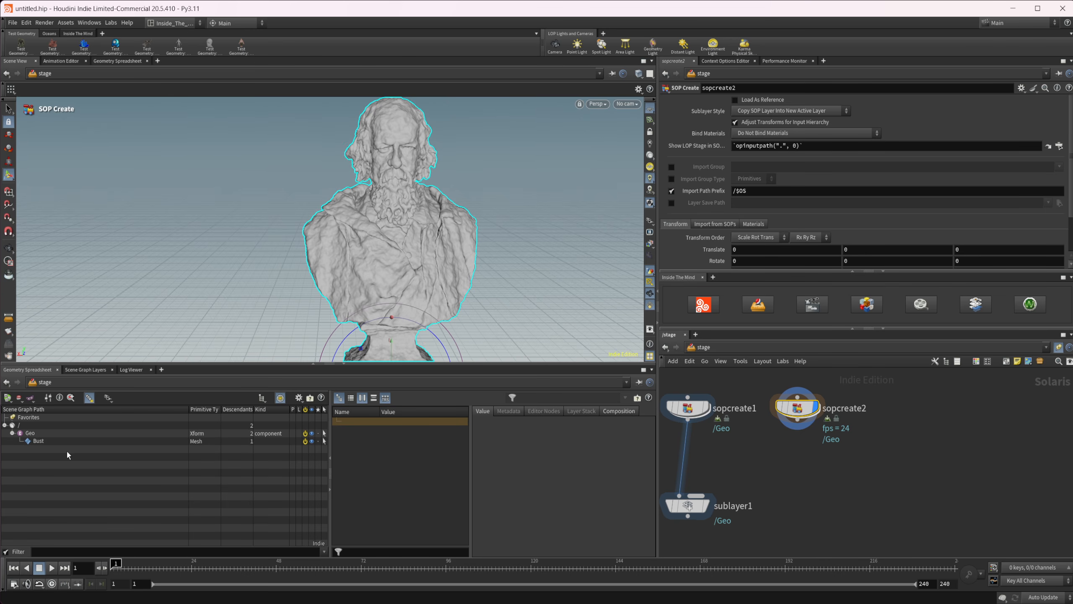
click(687, 408)
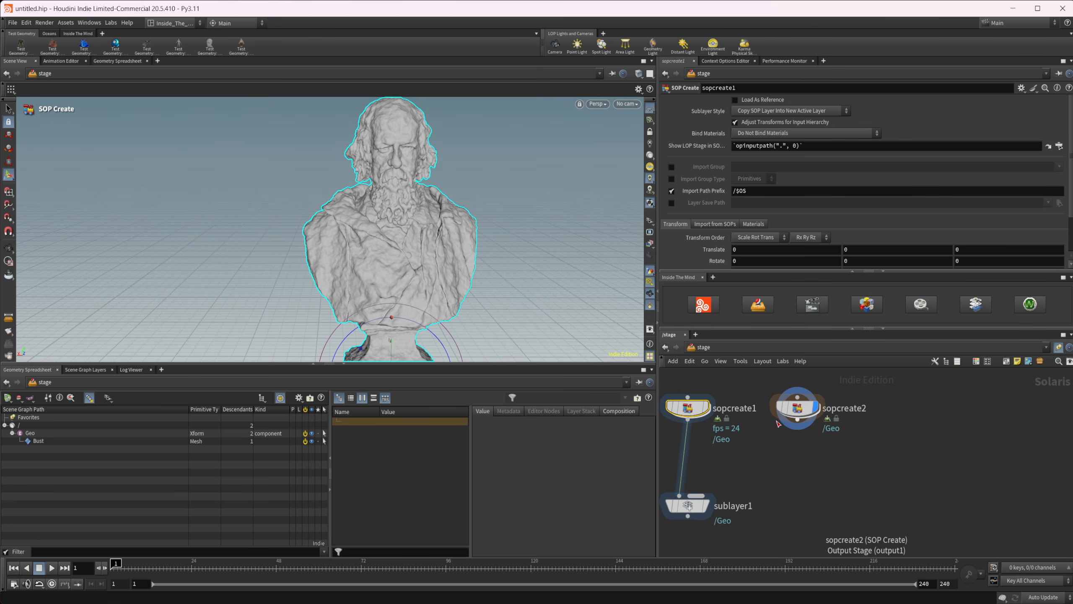
click(798, 417)
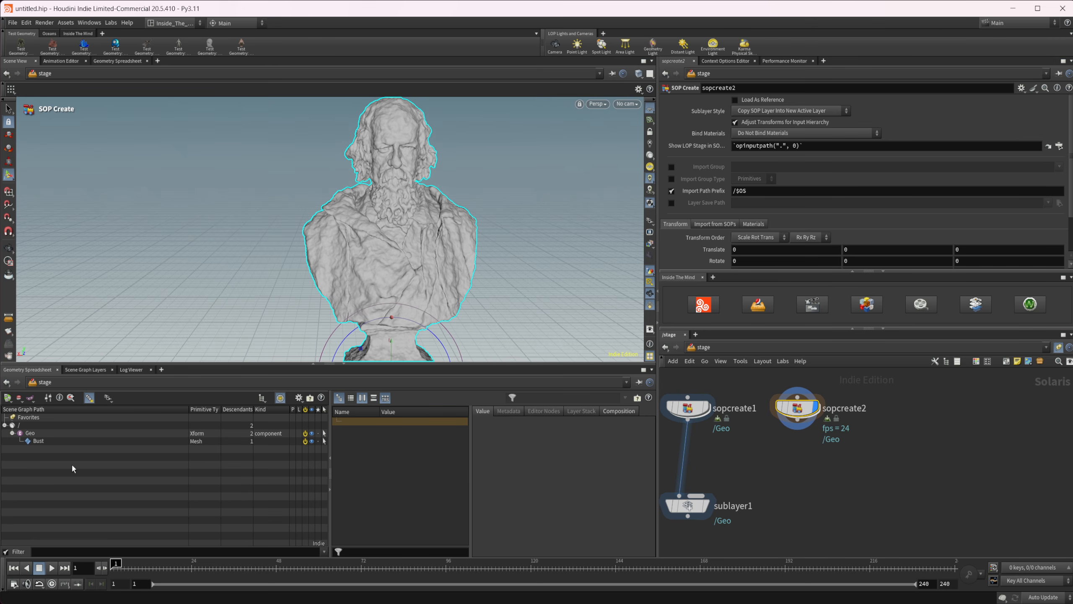
Inside sopcreate2, link the Point VOP's second and third Offset values to the first with relative references.
double_click(798, 408)
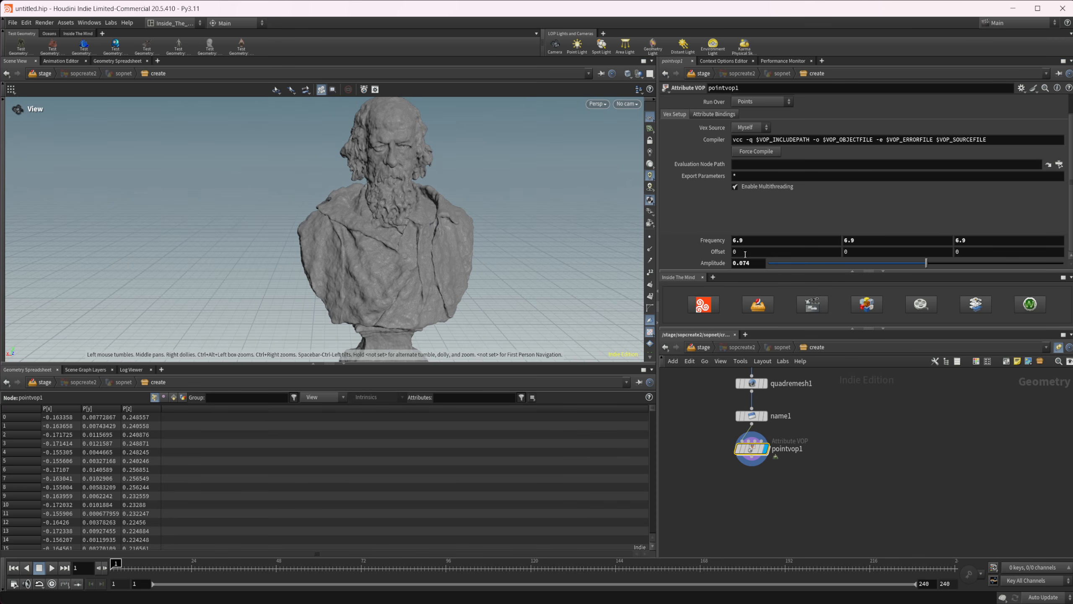
right_click(744, 254)
click(791, 329)
right_click(861, 253)
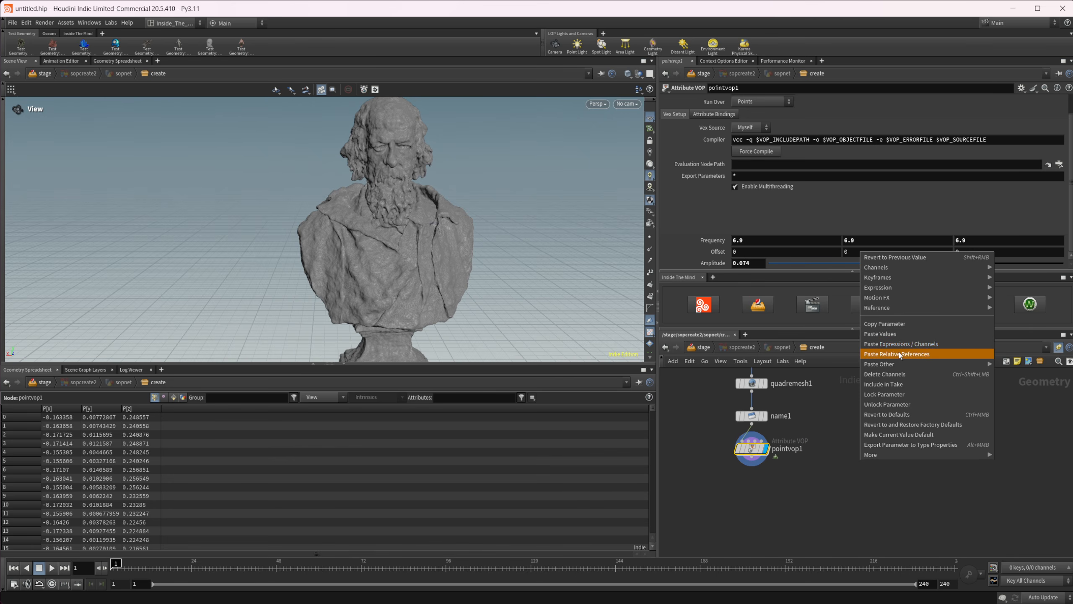
click(912, 354)
right_click(978, 253)
click(1015, 353)
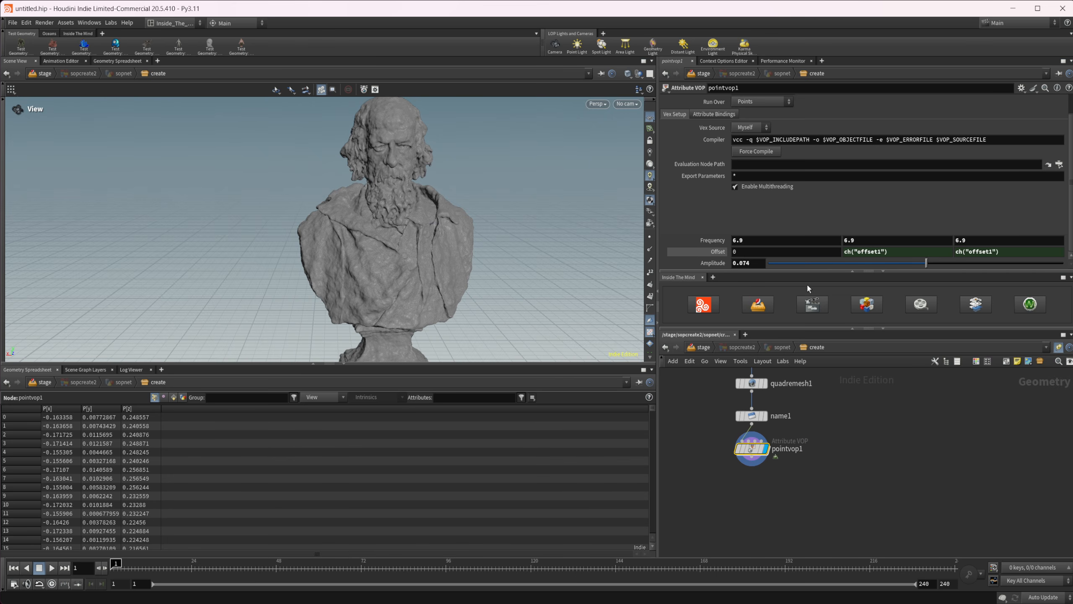
Set the Point VOP's first Offset value to $FF/100 and play back the noise animation.
text($FF/100)
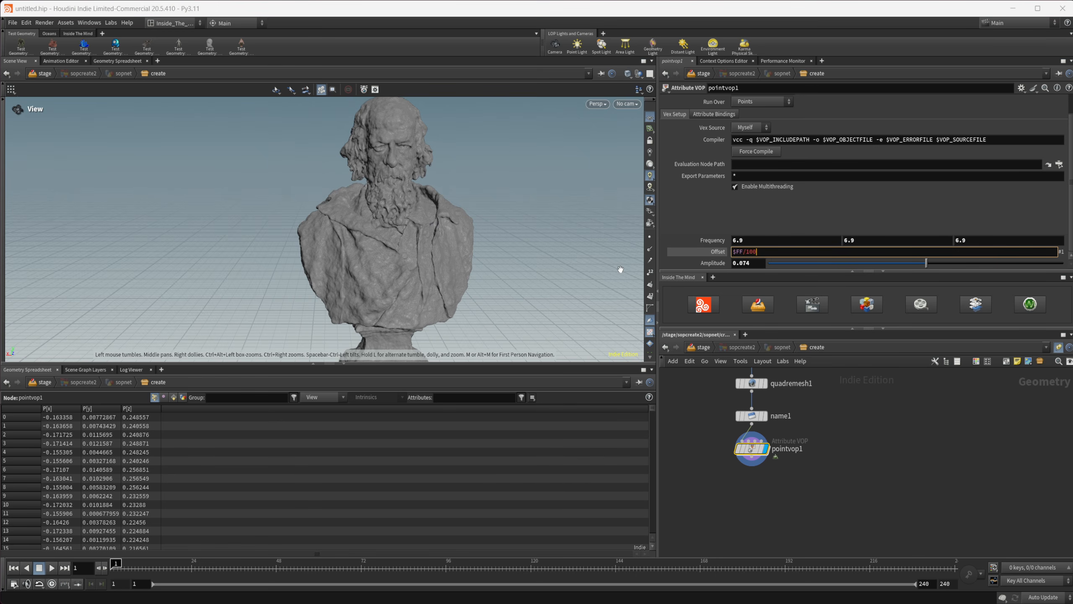
key(Return)
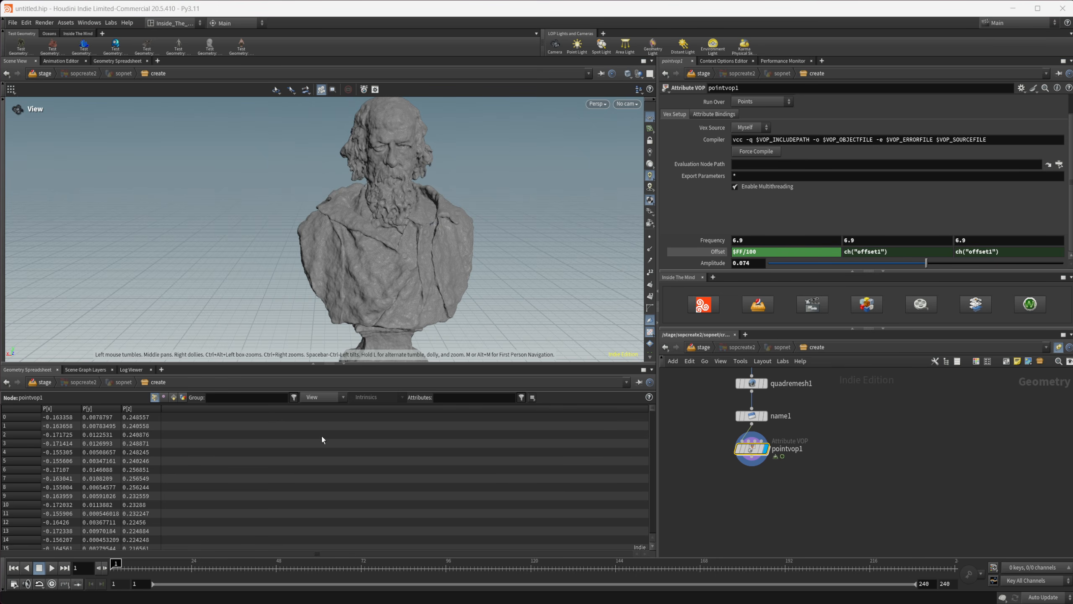
click(51, 568)
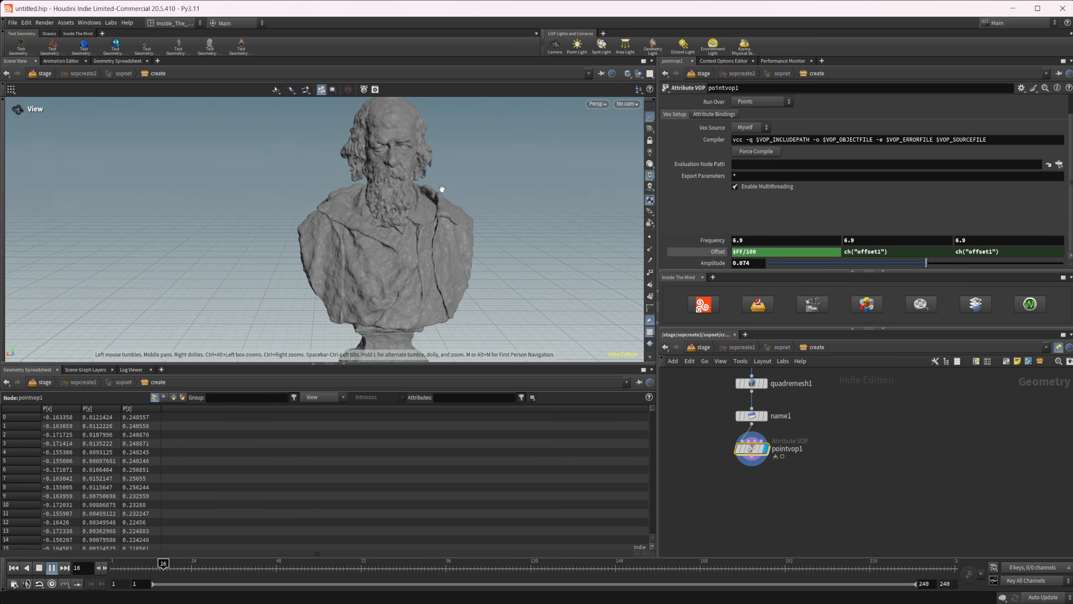
click(52, 568)
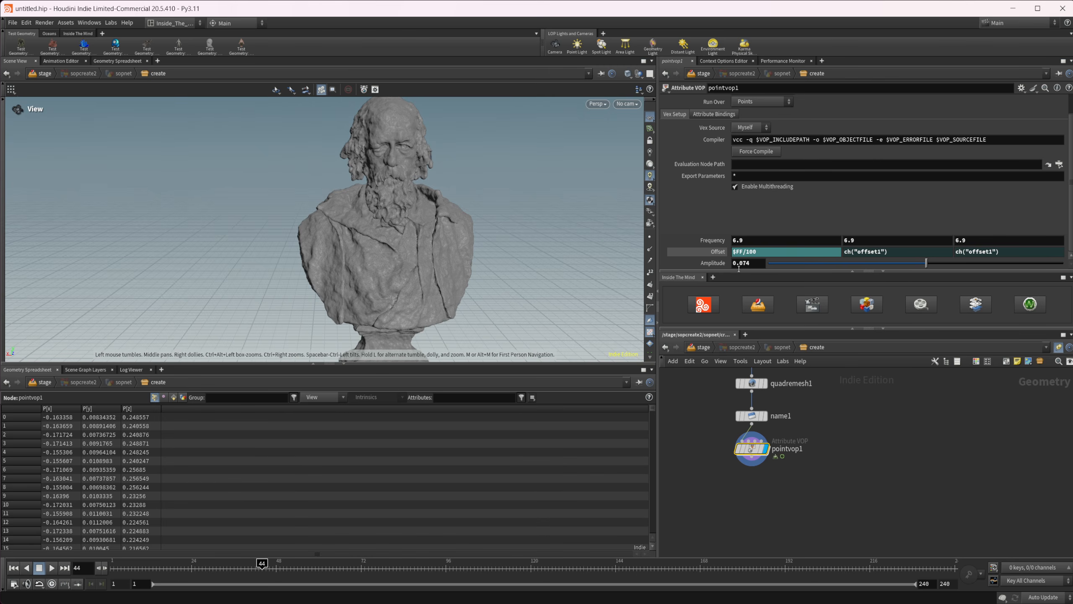
Set the Point VOP's first Offset value to $FF/50, play back the animation and return to the first frame.
click(750, 252)
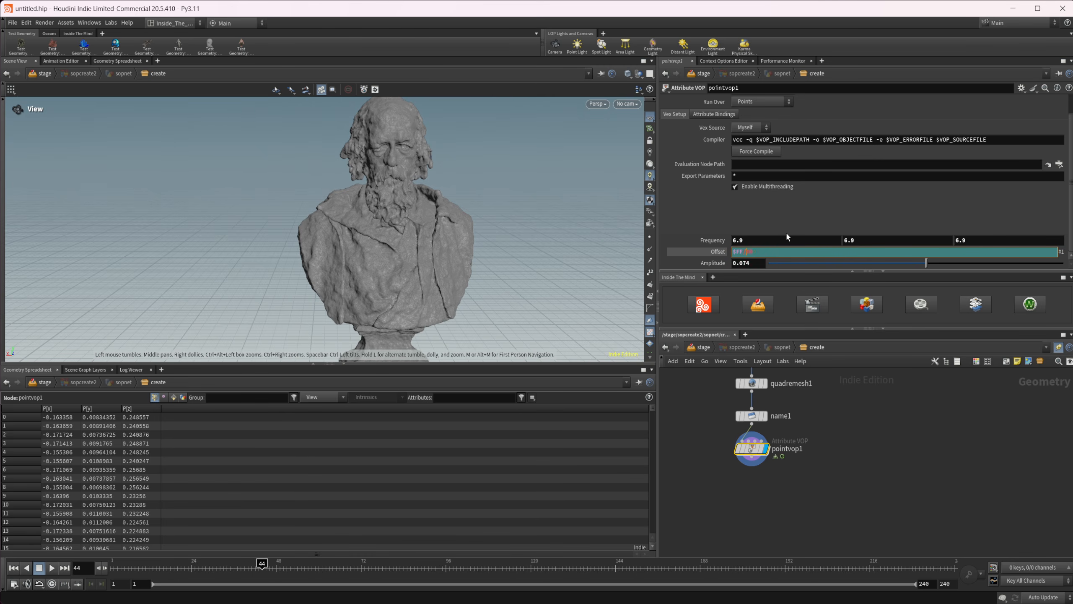
text(/50)
key(Return)
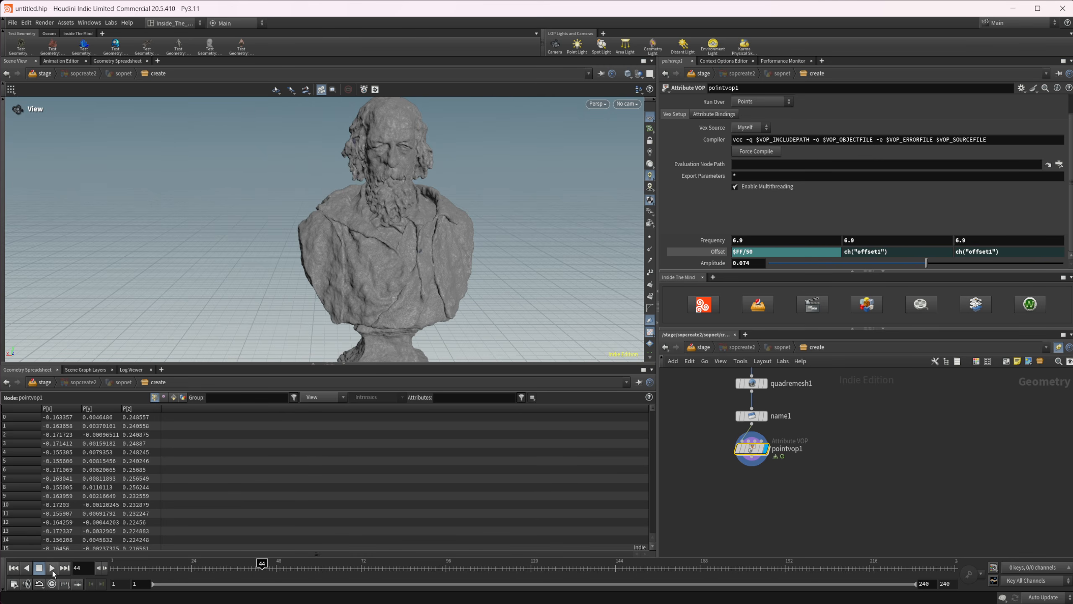
click(51, 568)
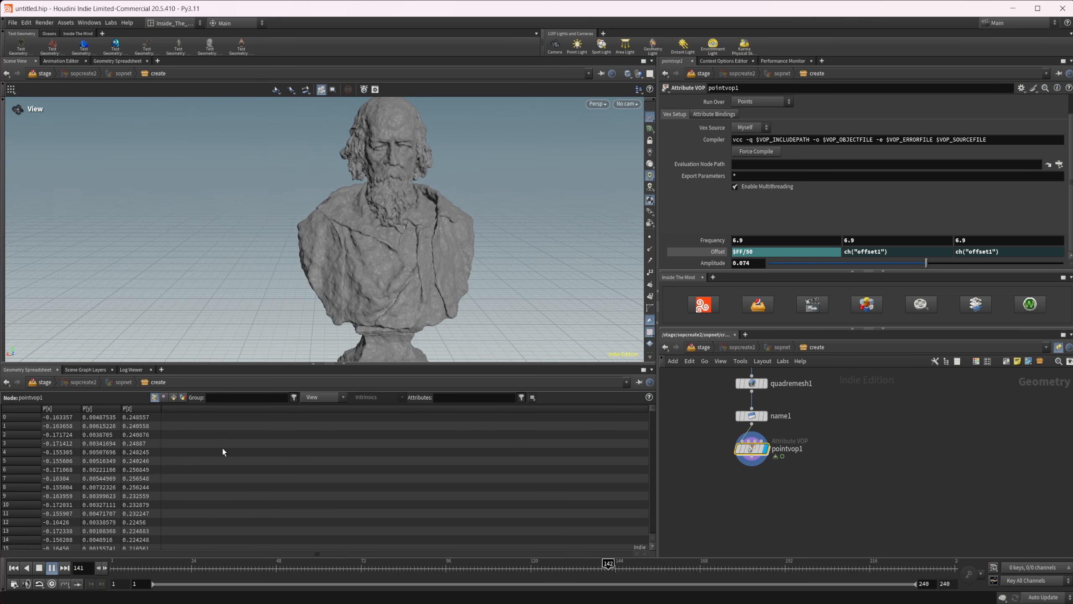
click(51, 568)
click(14, 568)
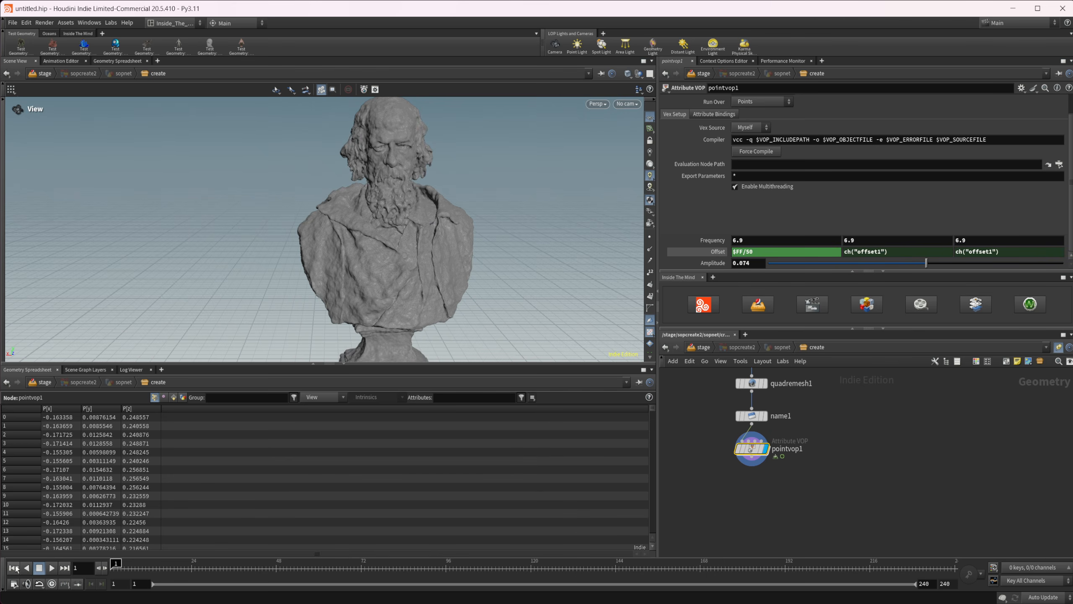
Return to the stage level and wire sopcreate2's output into sublayer1 as a second layer.
click(705, 349)
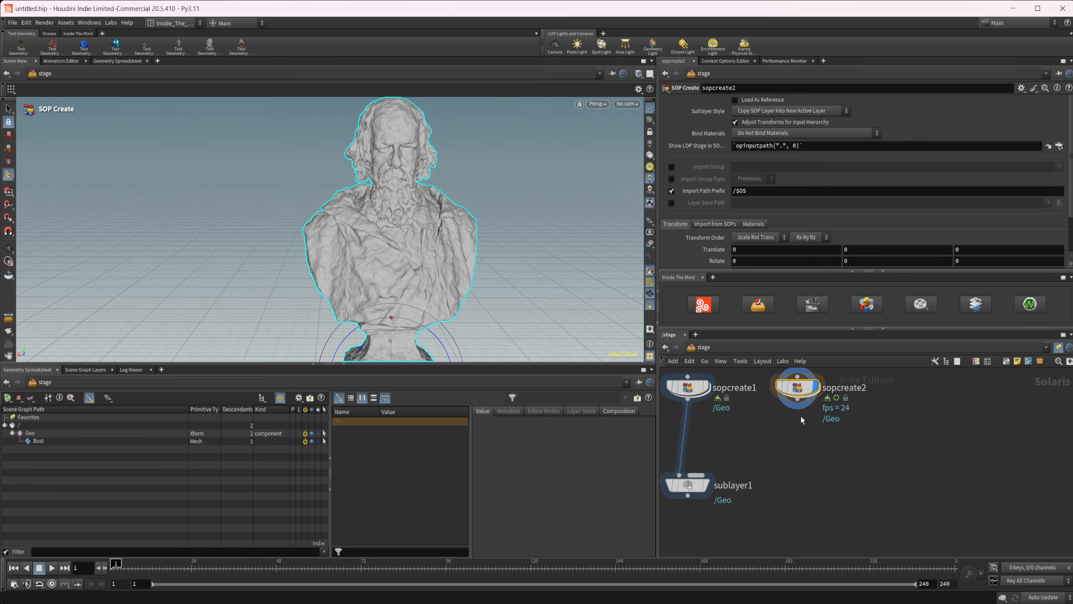
drag(797, 404, 697, 475)
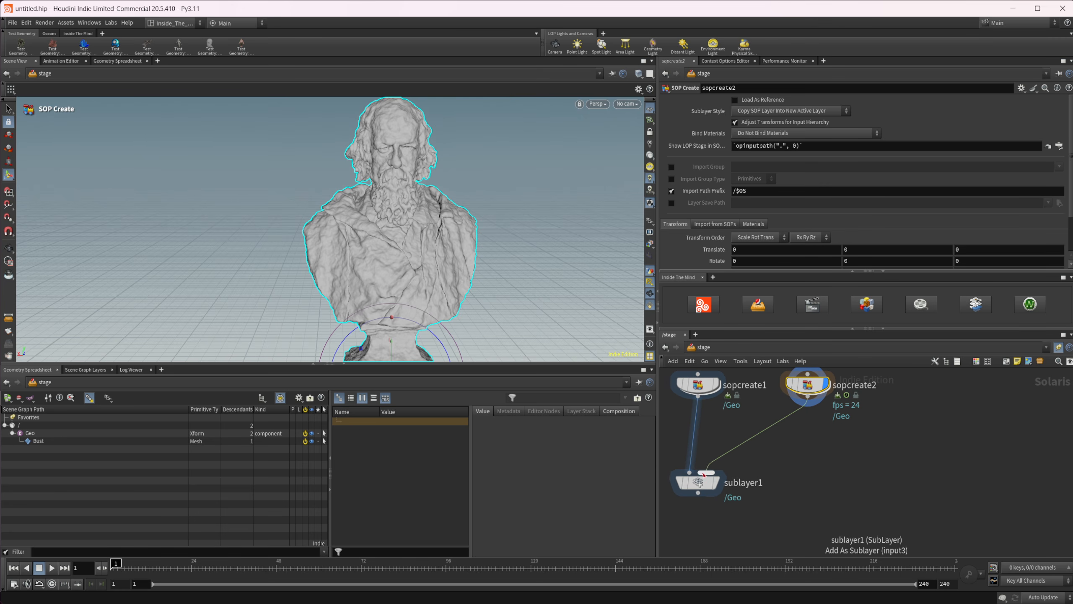
middle_drag(727, 438, 744, 478)
click(715, 429)
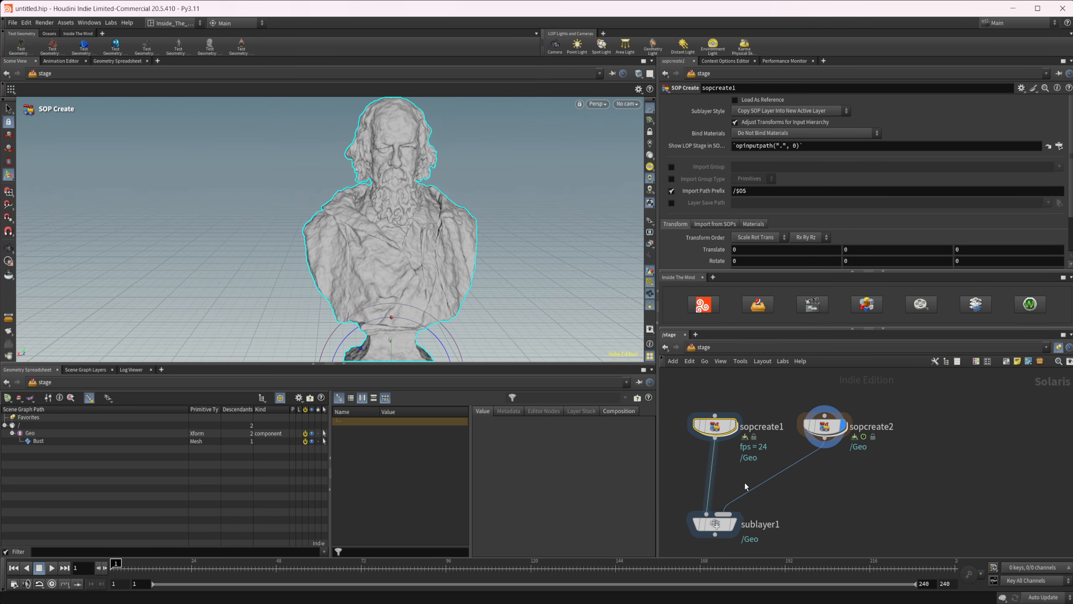
Cut the wire between sopcreate2 and sublayer1.
key(y)
drag(739, 477, 755, 509)
middle_drag(755, 509, 749, 497)
Display sublayer1 with only sopcreate1 connected and compare its bust with sopcreate1's own output.
click(710, 512)
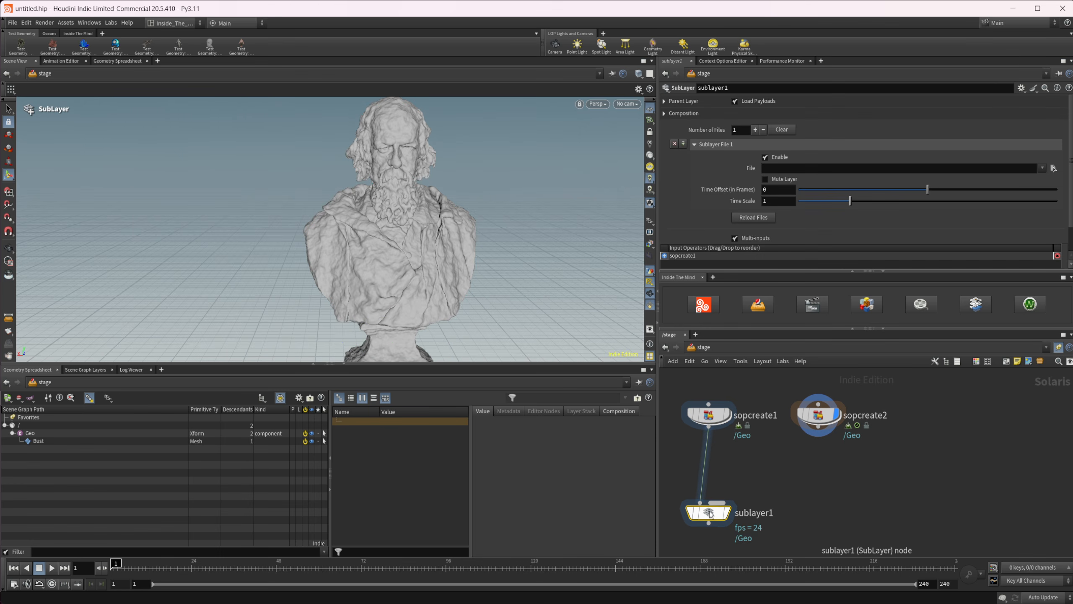
key(r)
alt+drag(436, 293, 408, 254)
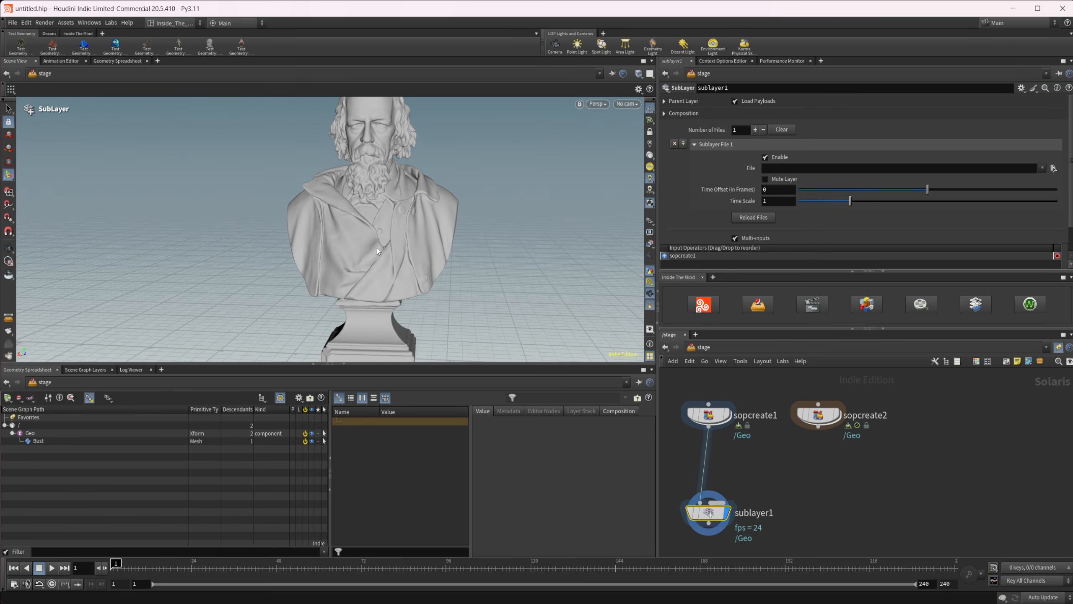
click(726, 415)
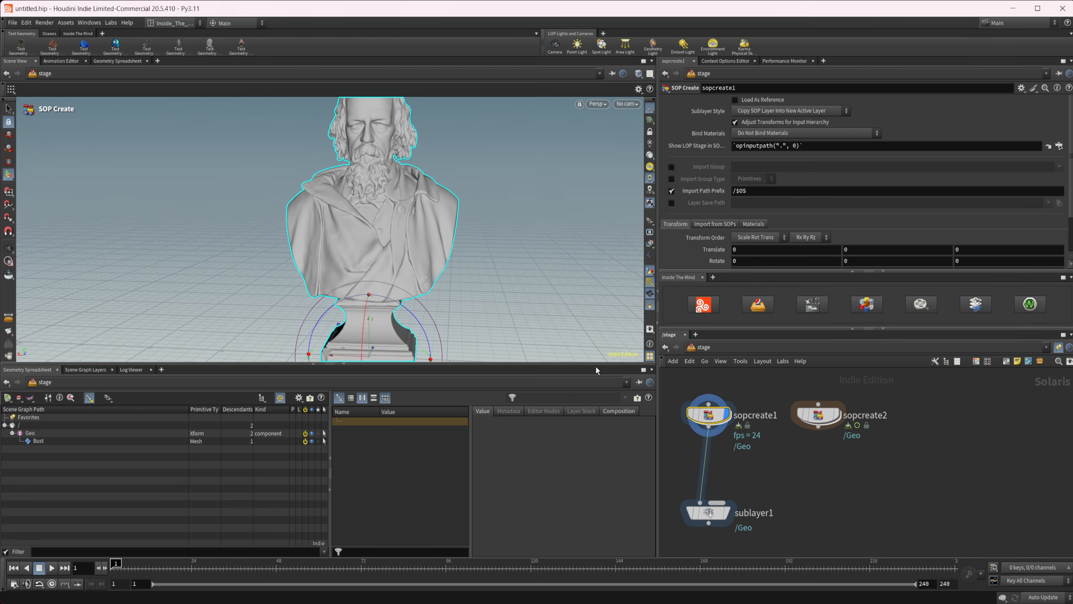
click(723, 513)
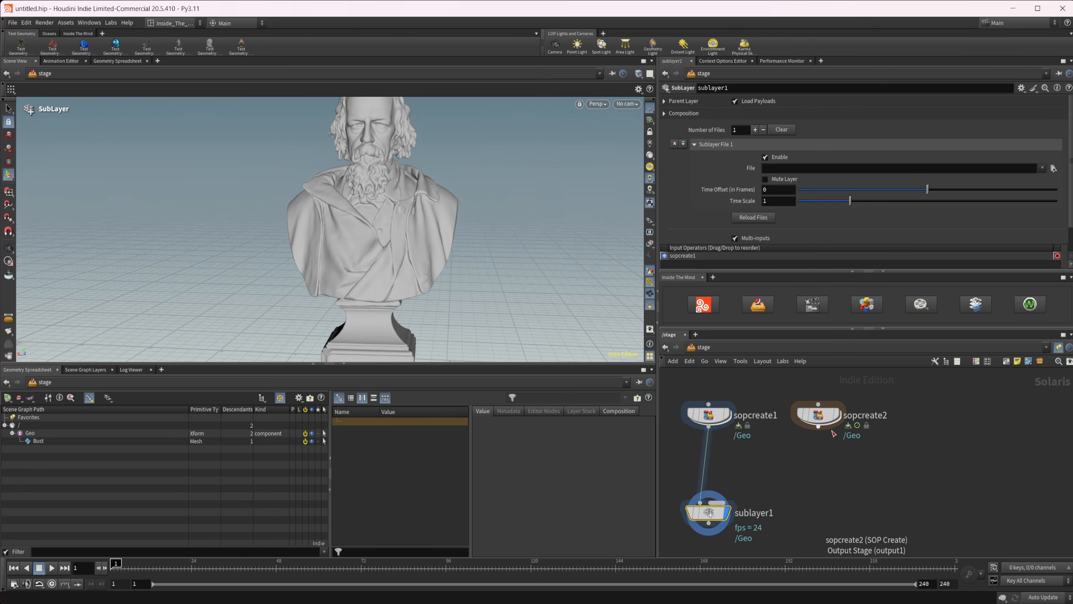
Reconnect sopcreate2 to sublayer1's Add As Sublayer input and play back the layered animation.
click(819, 427)
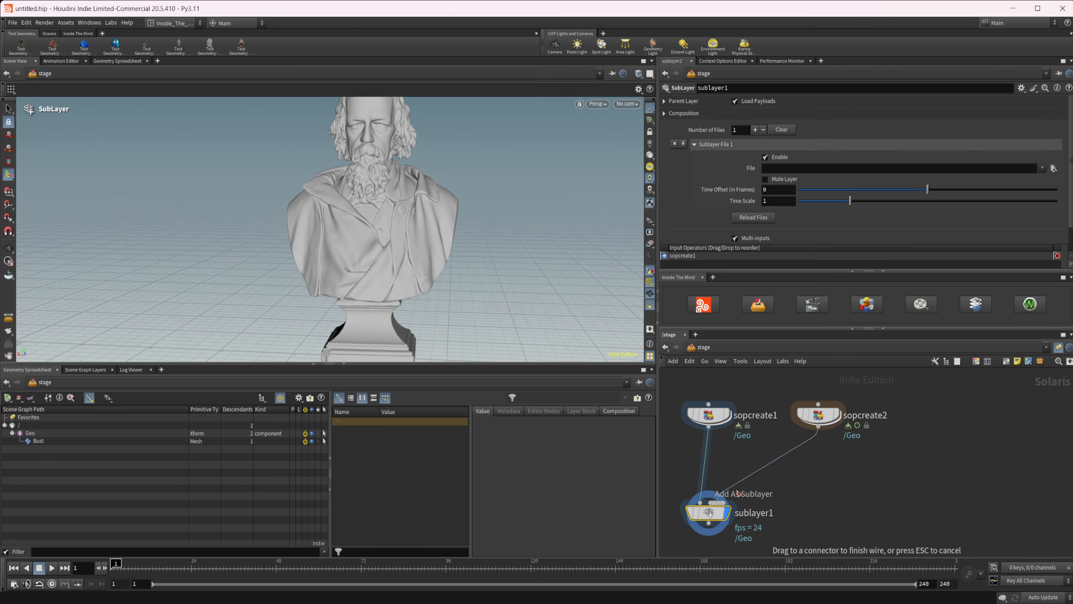
click(738, 493)
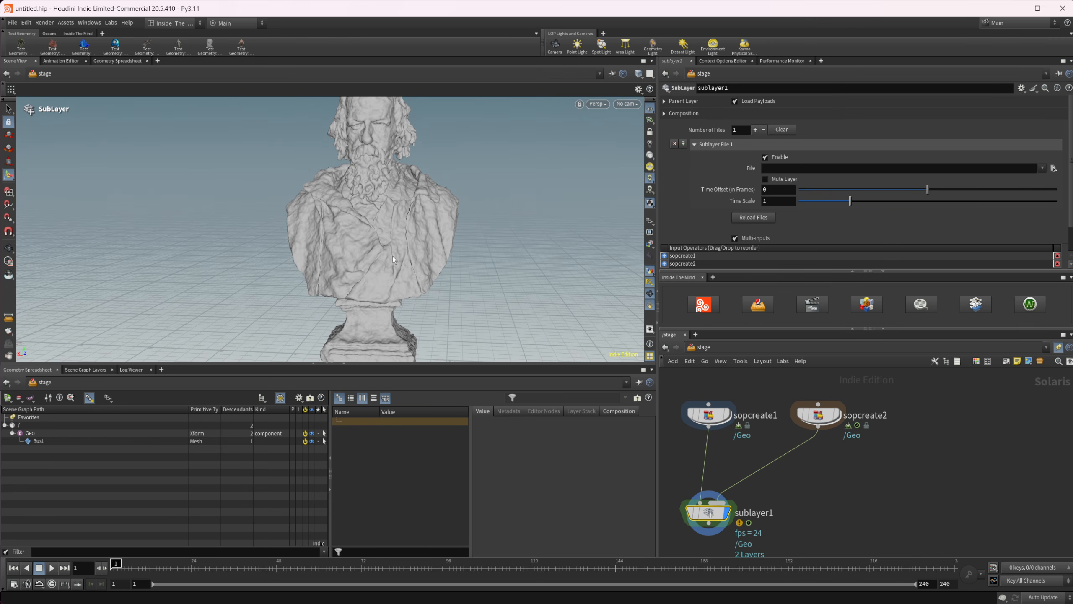
alt+drag(343, 306, 350, 234)
alt+right_drag(350, 234, 372, 246)
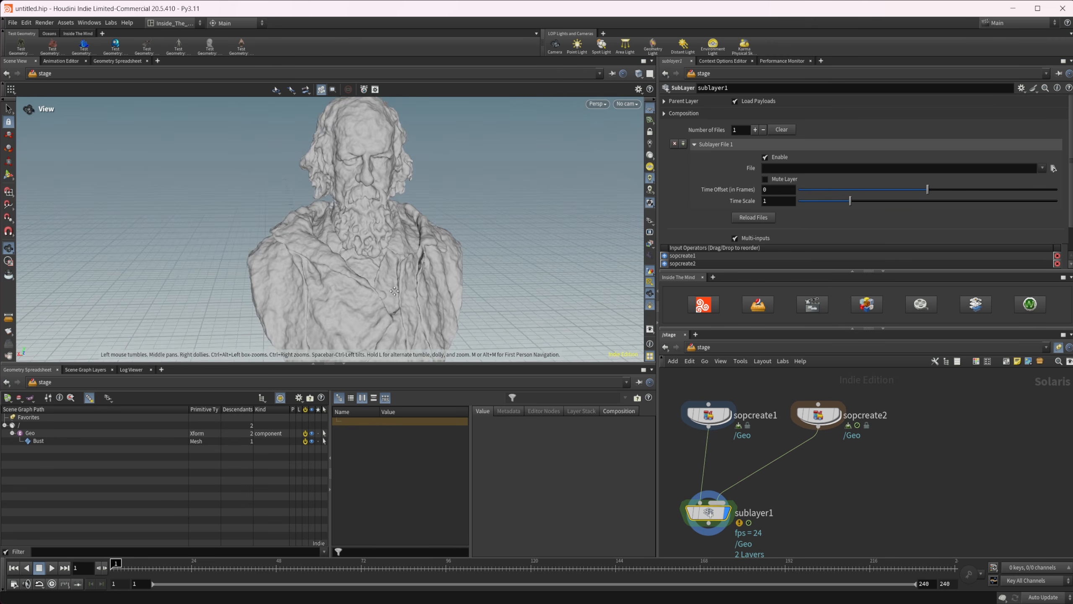
alt+middle_drag(372, 246, 379, 264)
click(52, 568)
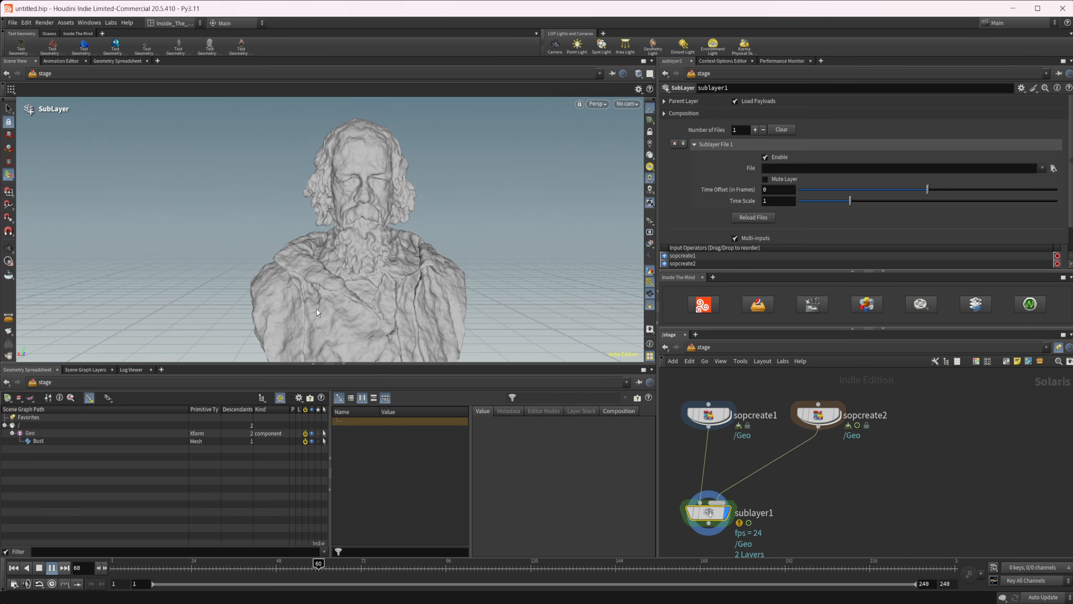
click(42, 567)
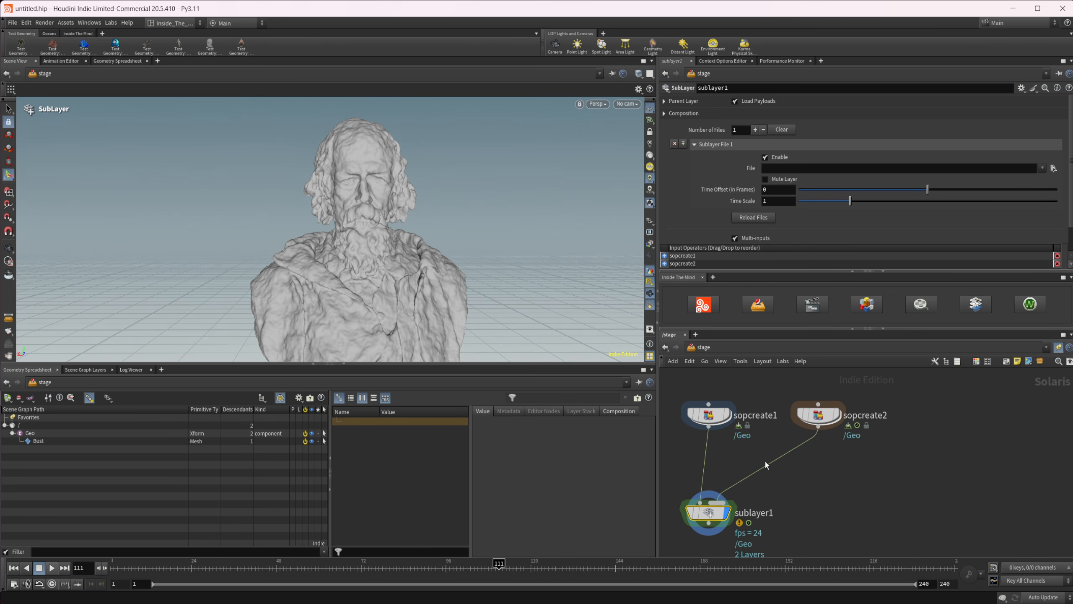
mouse_move(764, 439)
middle_down()
mouse_move(737, 421)
mouse_move(757, 444)
middle_up()
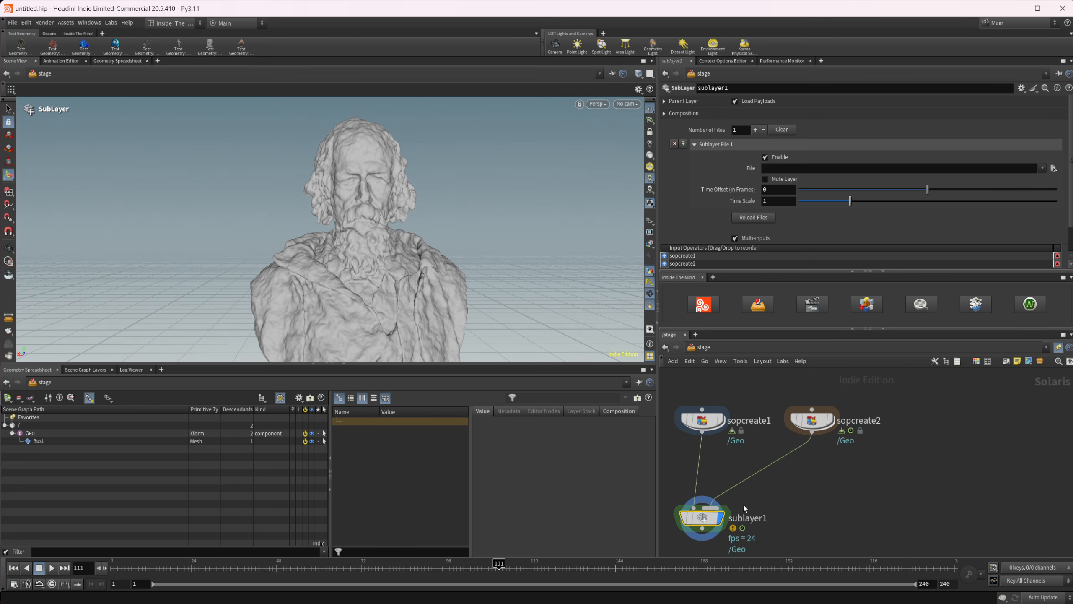
click(701, 420)
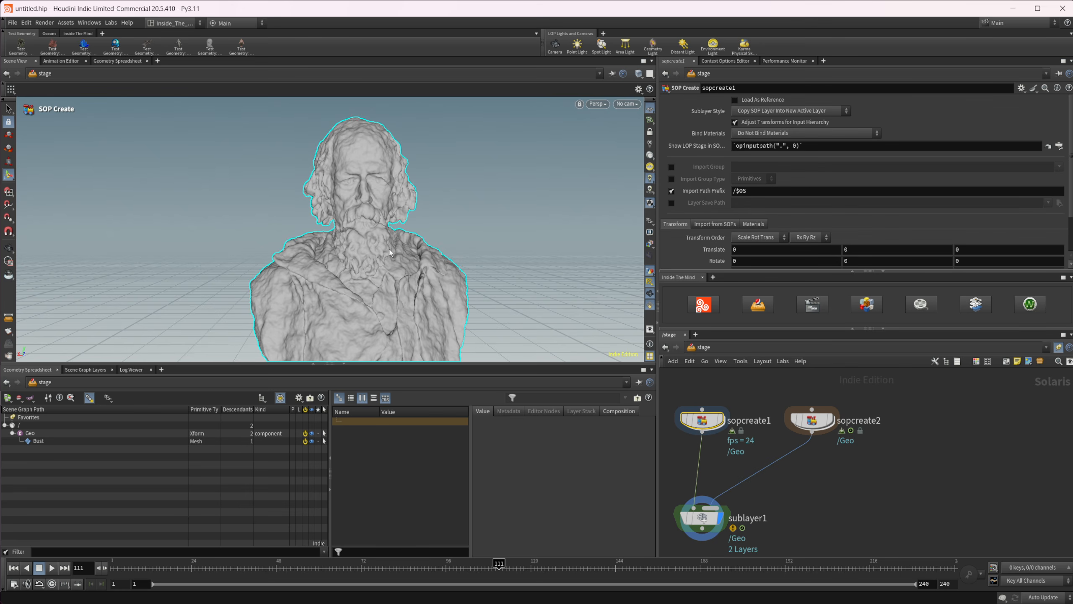
middle_drag(767, 461, 751, 443)
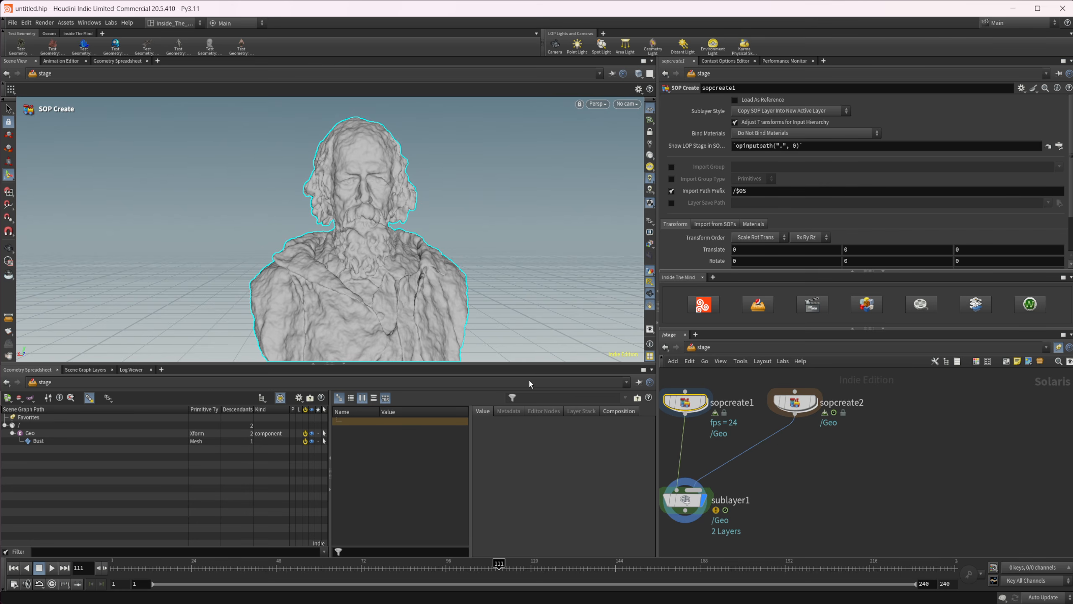
alt+drag(374, 292, 393, 311)
scroll(422, 280, down, 3)
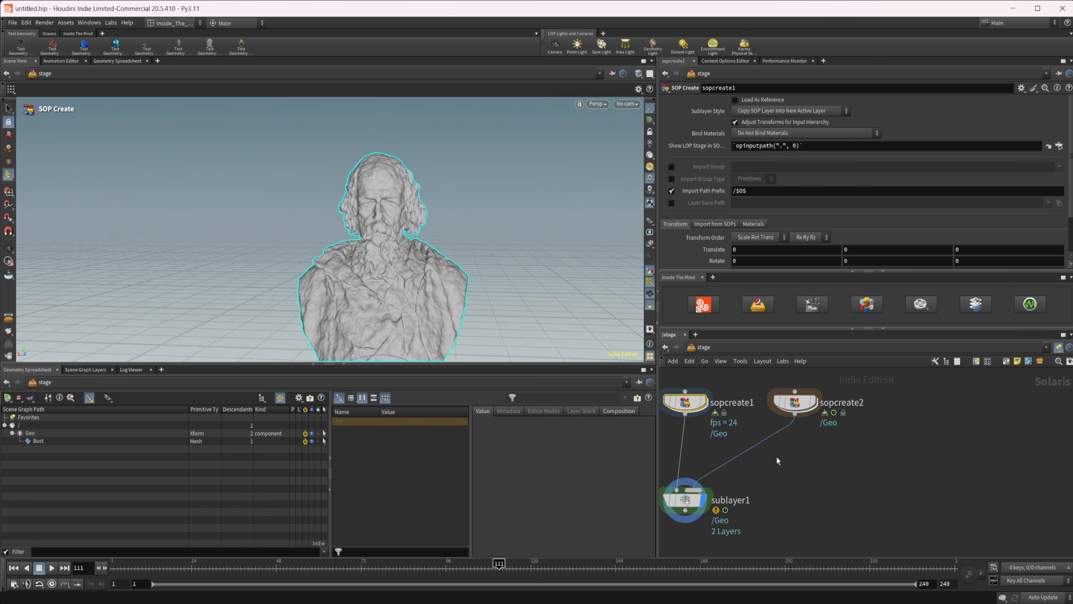
middle_drag(776, 455, 785, 435)
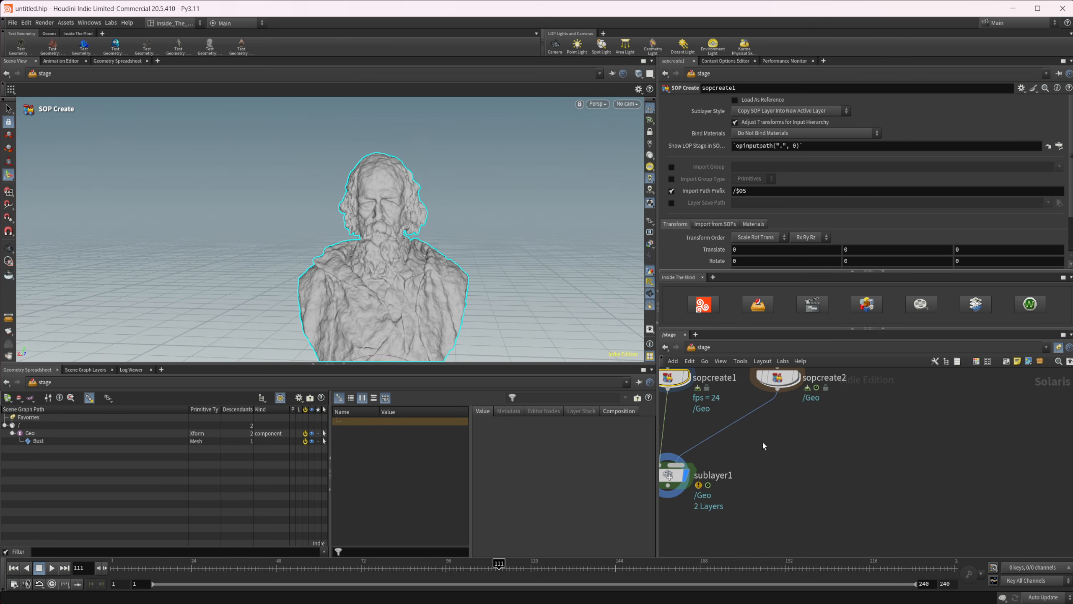
middle_drag(755, 439, 775, 440)
right_click(779, 446)
click(750, 446)
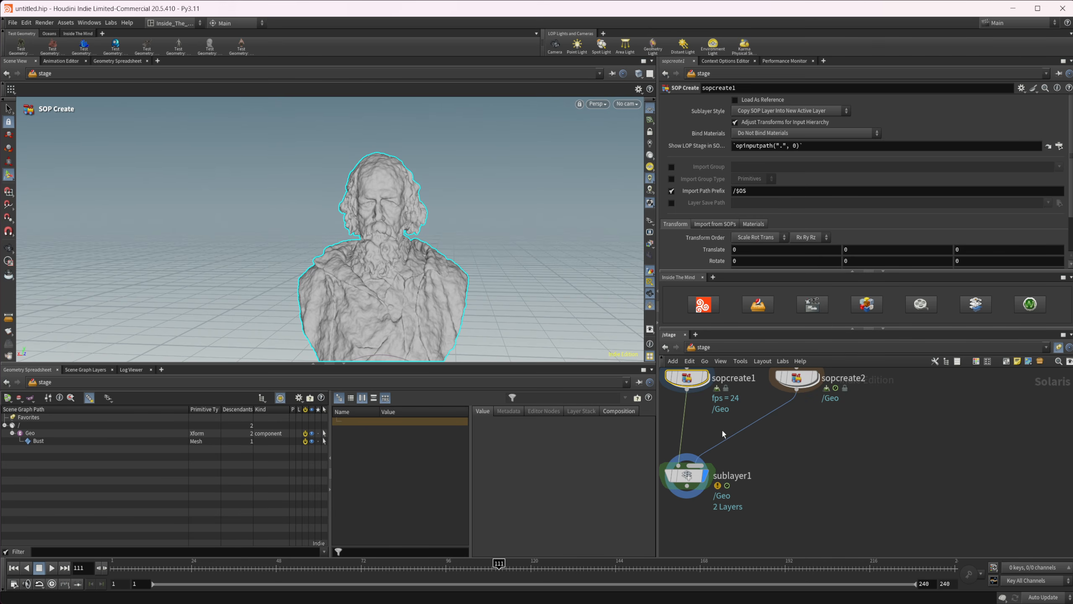
middle_drag(716, 429, 743, 449)
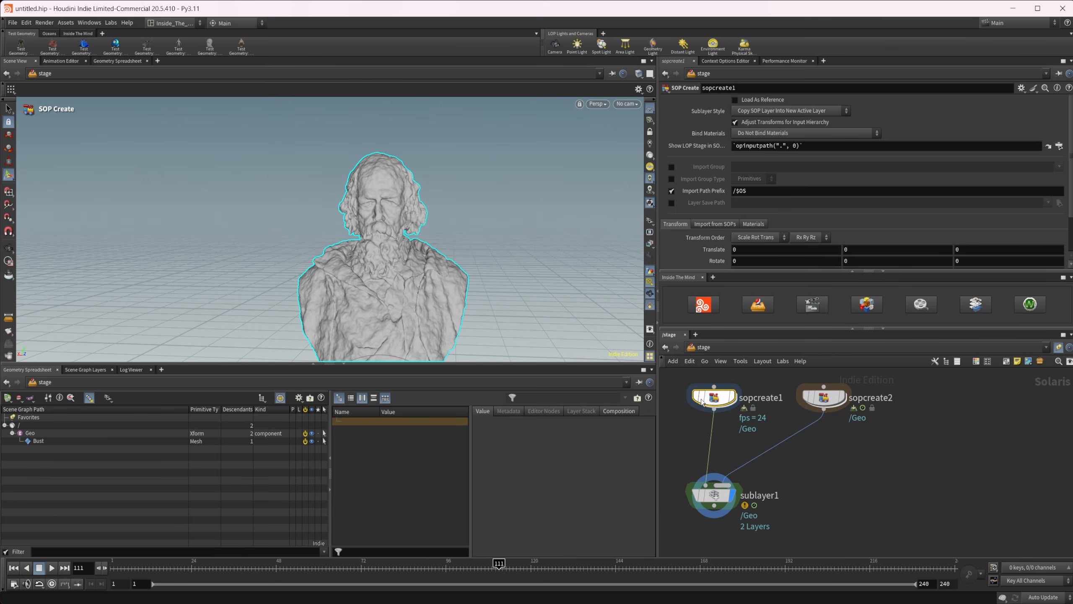
Add a Layer Break node beside sublayer1 and connect sopcreate1's output to its input.
middle_drag(797, 473, 769, 452)
key(Tab)
text(layer)
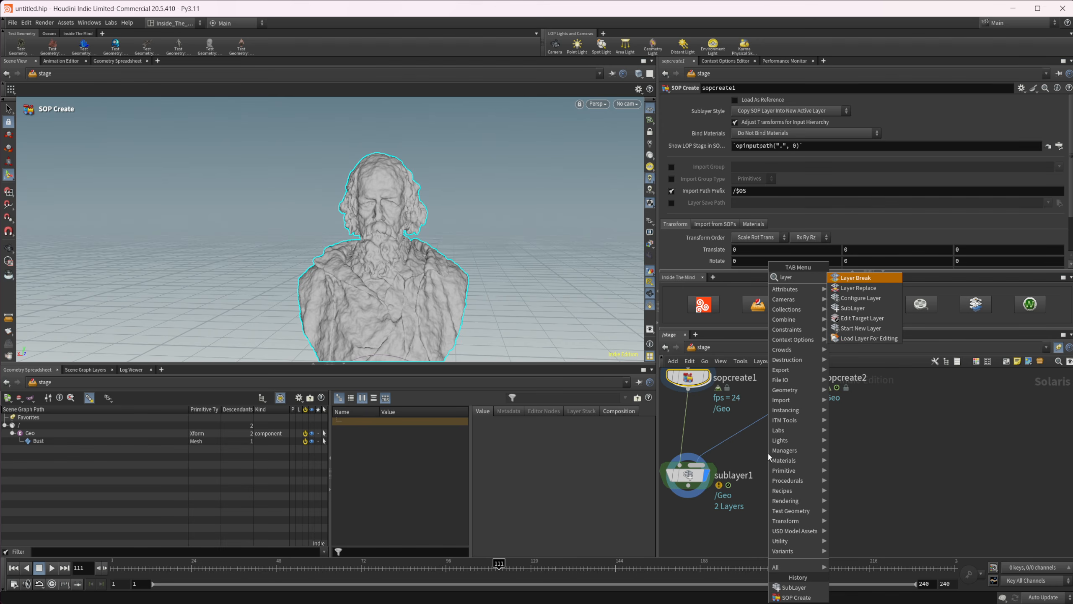
key(Return)
click(768, 451)
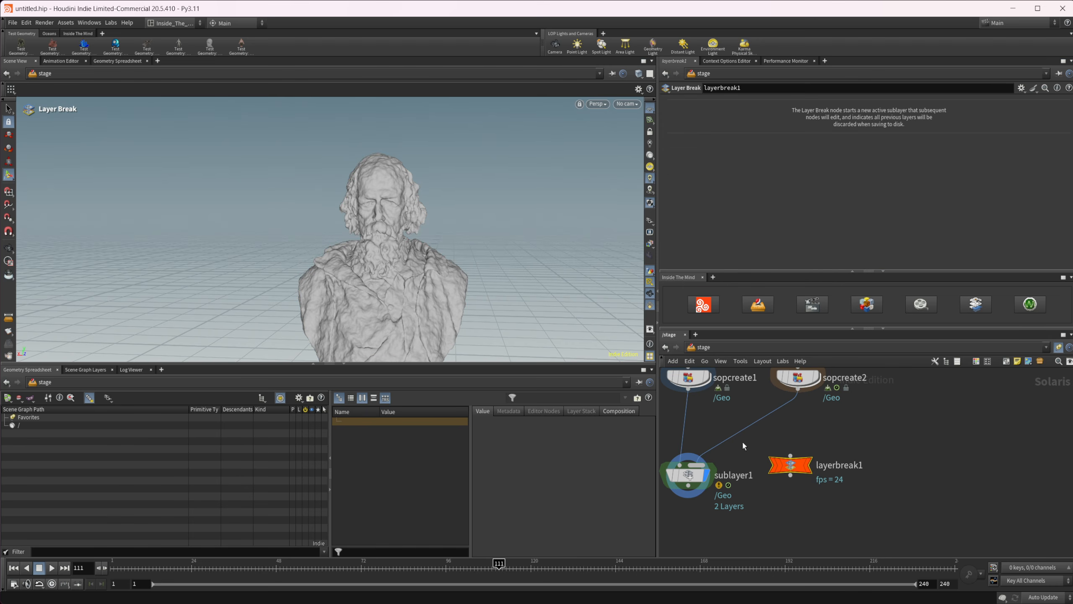
click(791, 470)
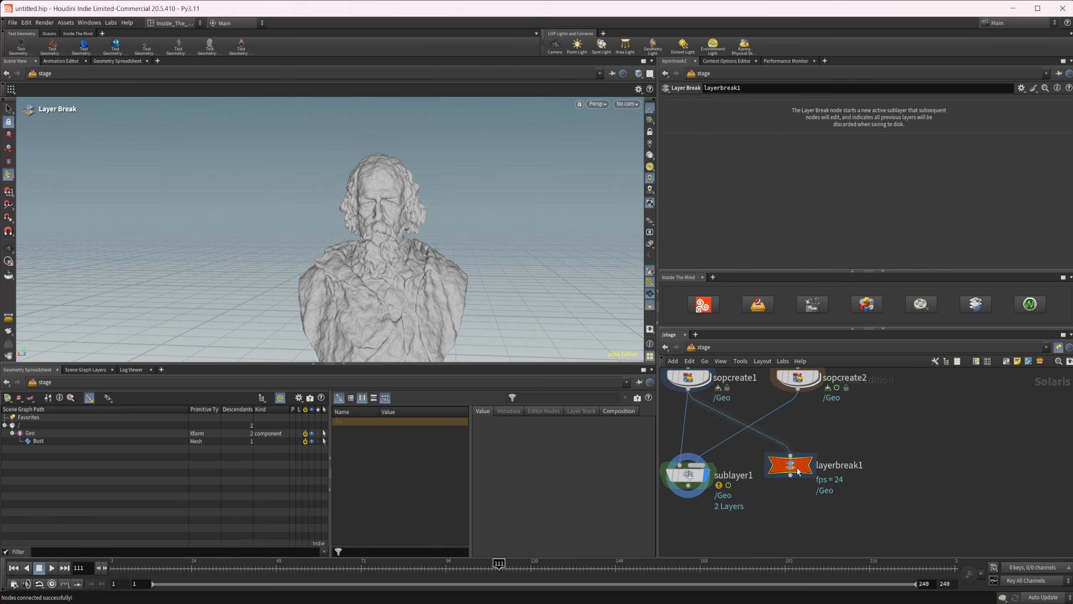
middle_drag(794, 473, 792, 438)
drag(792, 434, 793, 440)
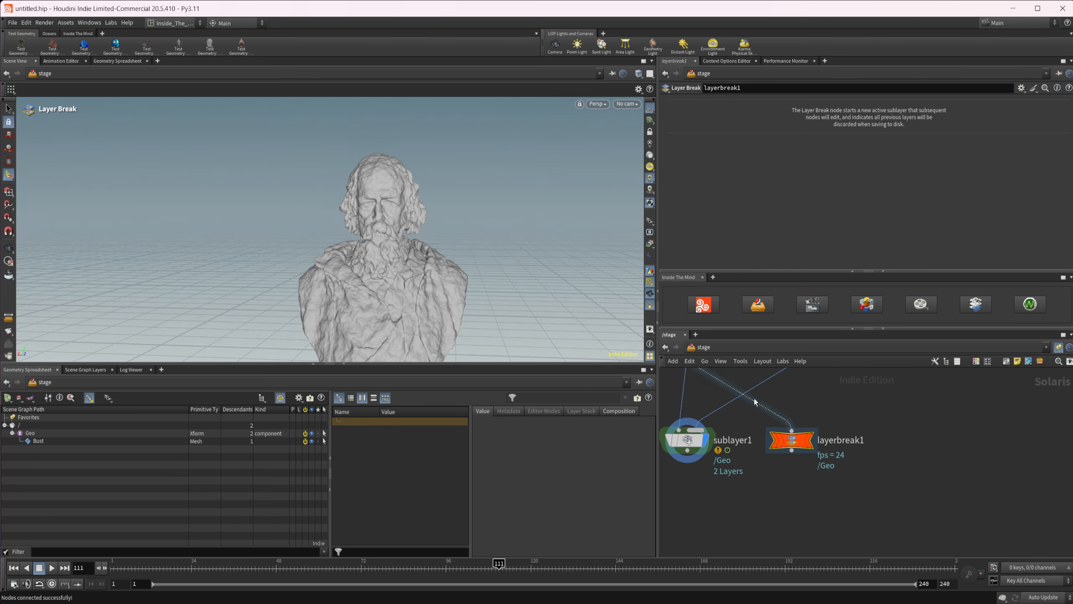
middle_drag(860, 426, 887, 468)
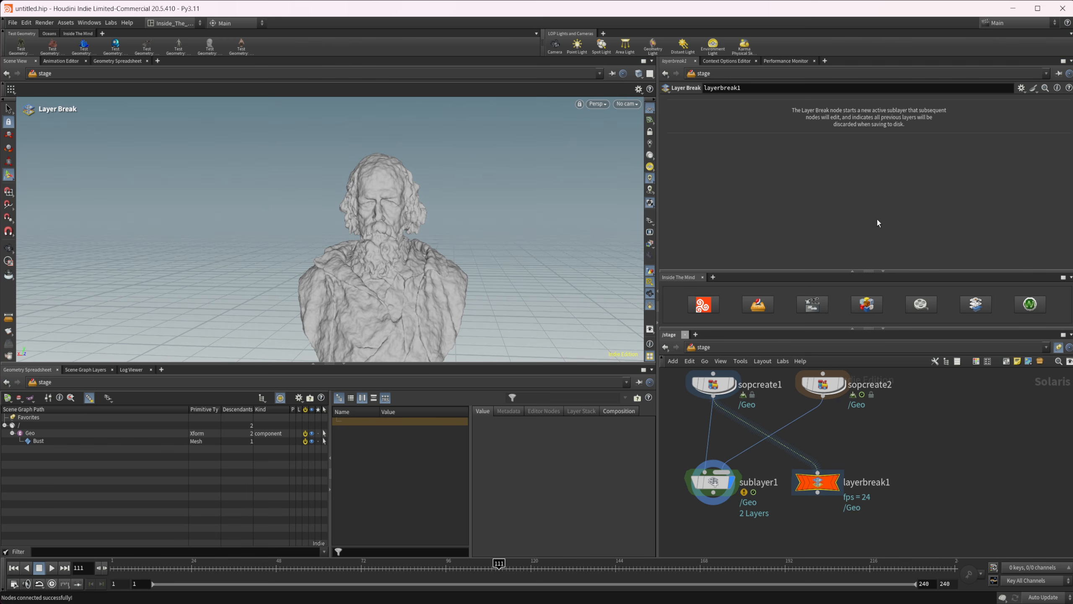
Add a Material Library node directly below layerbreak1, wired to its output.
middle_drag(903, 470, 896, 402)
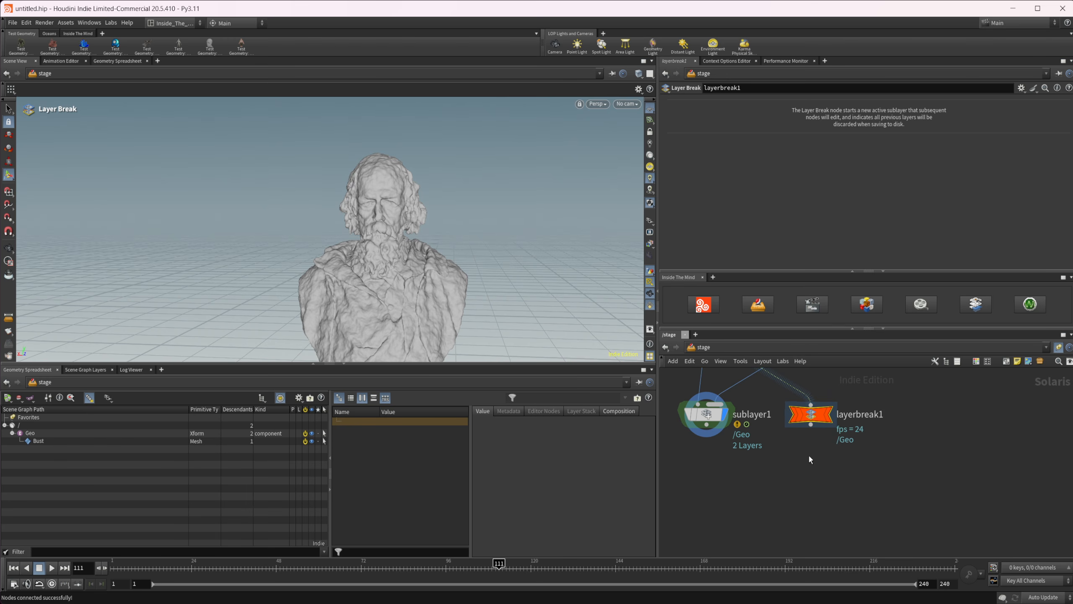
key(Tab)
text(mat)
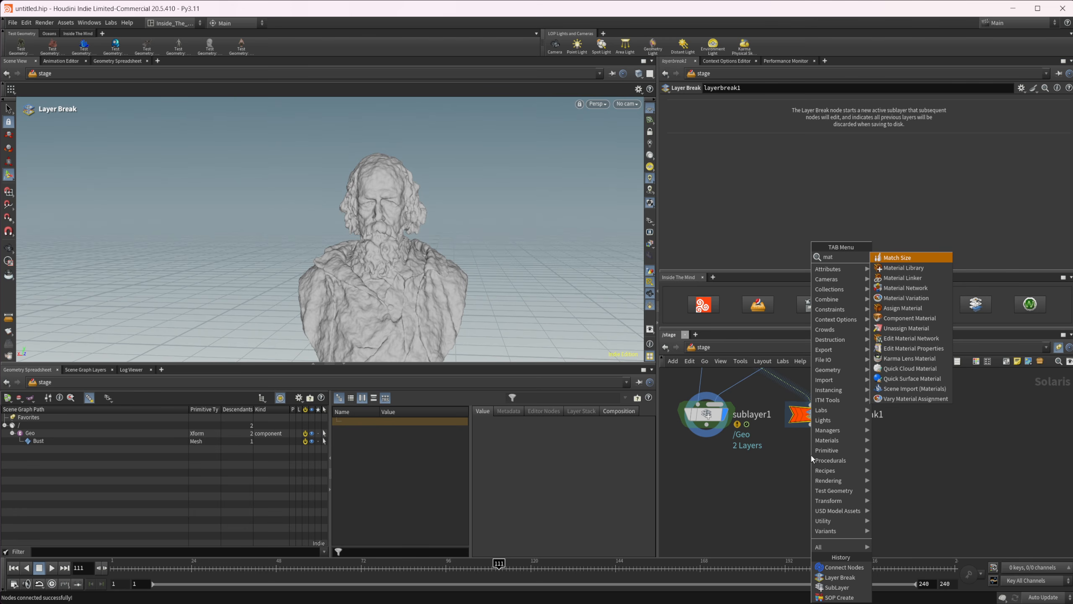
key(Down)
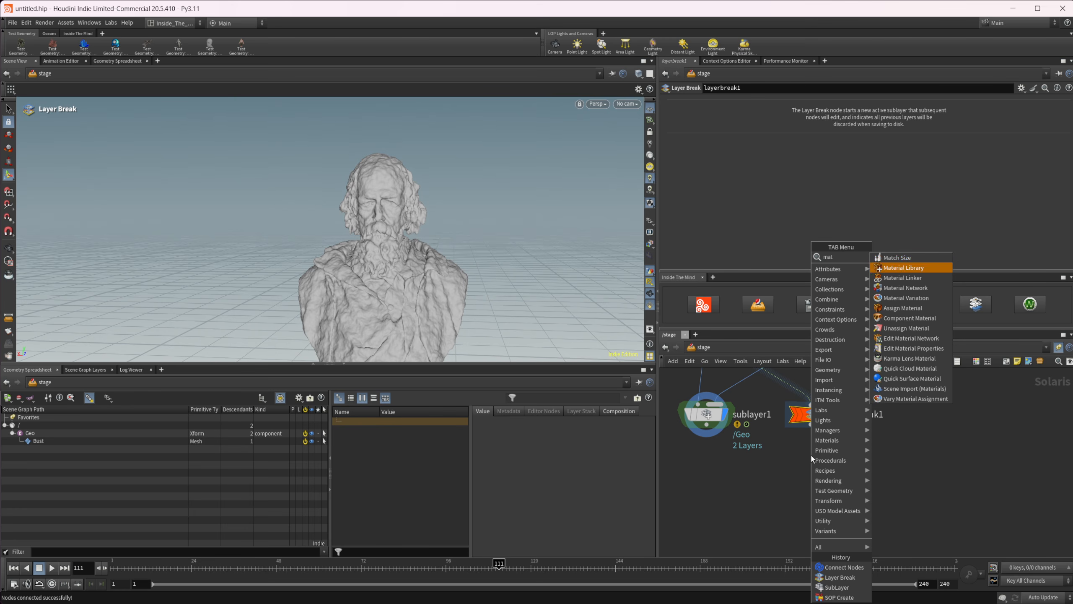
key(Return)
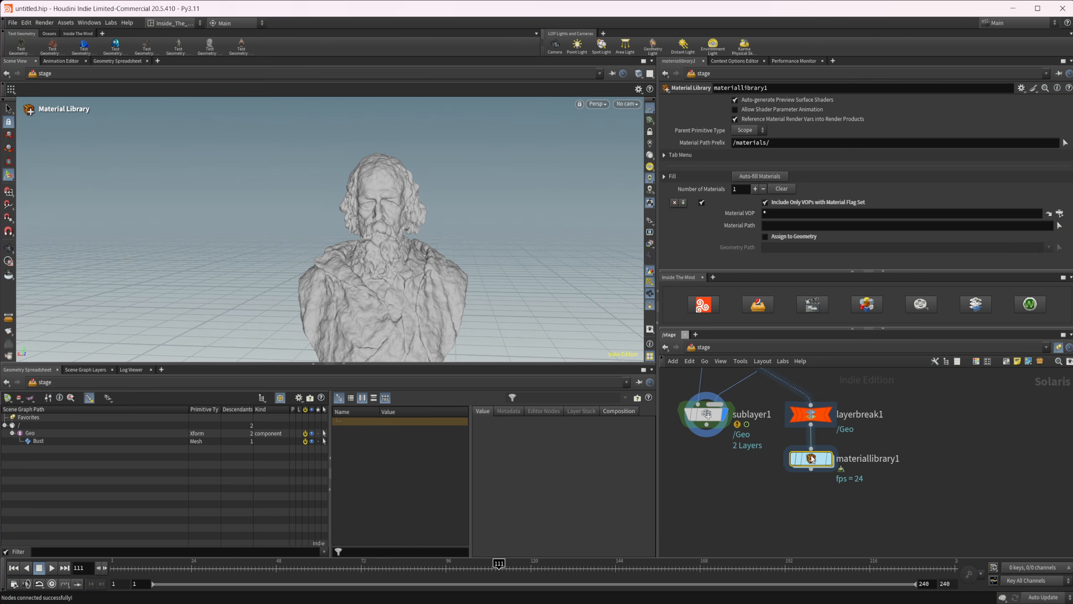
Create a Karma Material Builder inside materiallibrary1.
double_click(812, 459)
key(Tab)
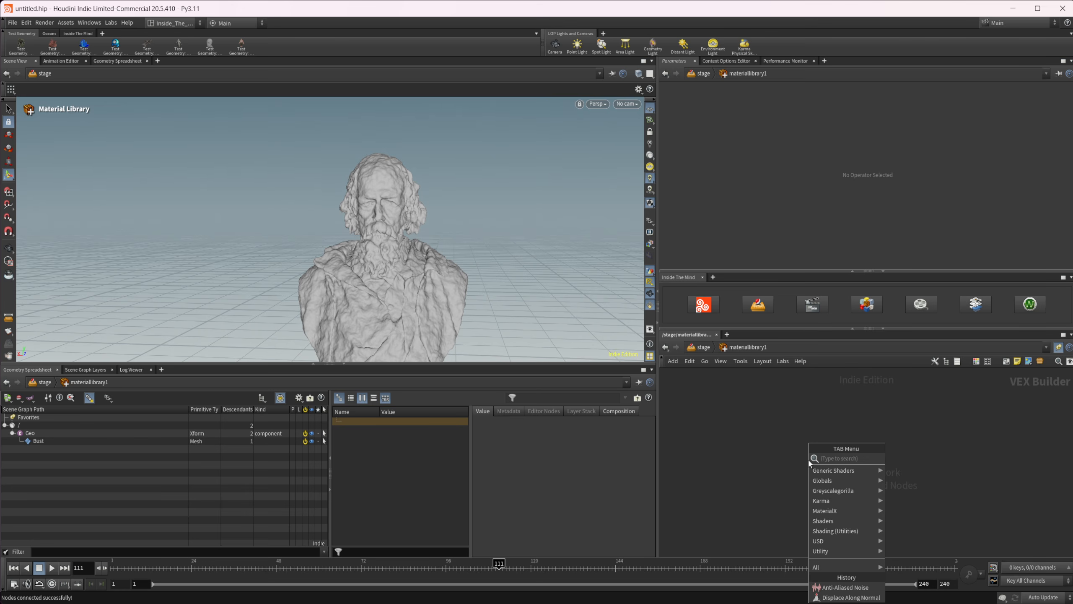
text(kar)
key(Down)
key(Down)
key(Down)
key(Return)
click(809, 461)
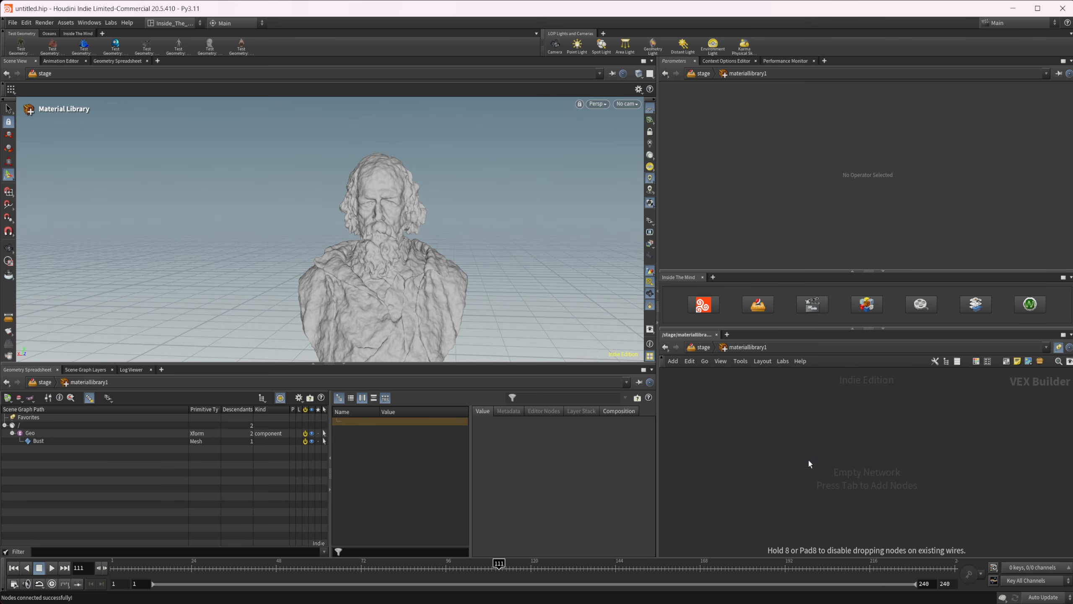
Set karmamaterial's MtlX Standard Surface base color to magenta (0.5, 0, 1) and its specular roughness to 0.813.
click(876, 403)
scroll(876, 403, up, 3)
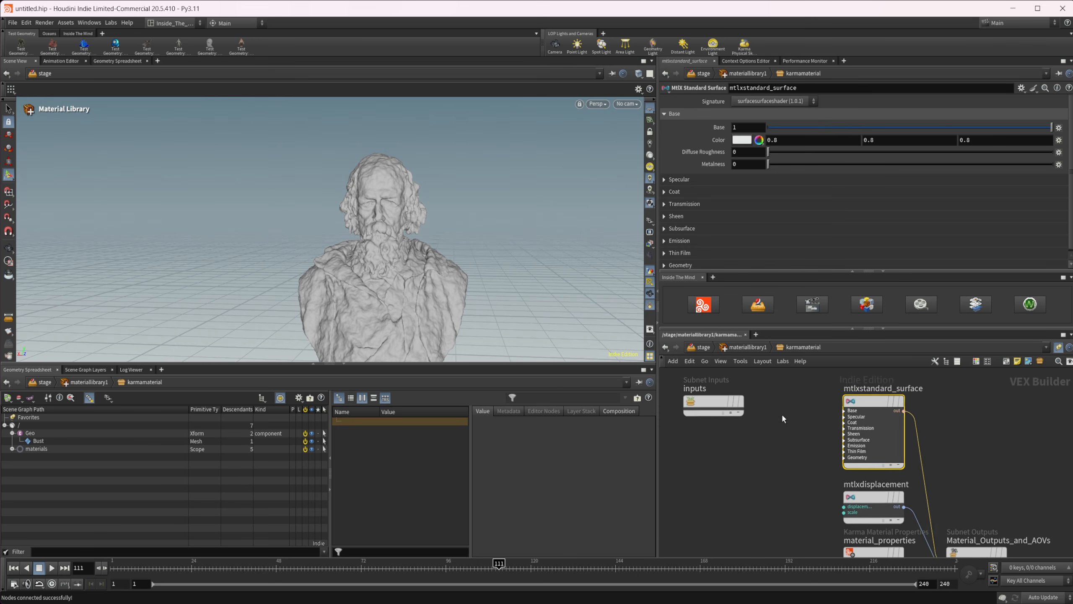
click(743, 140)
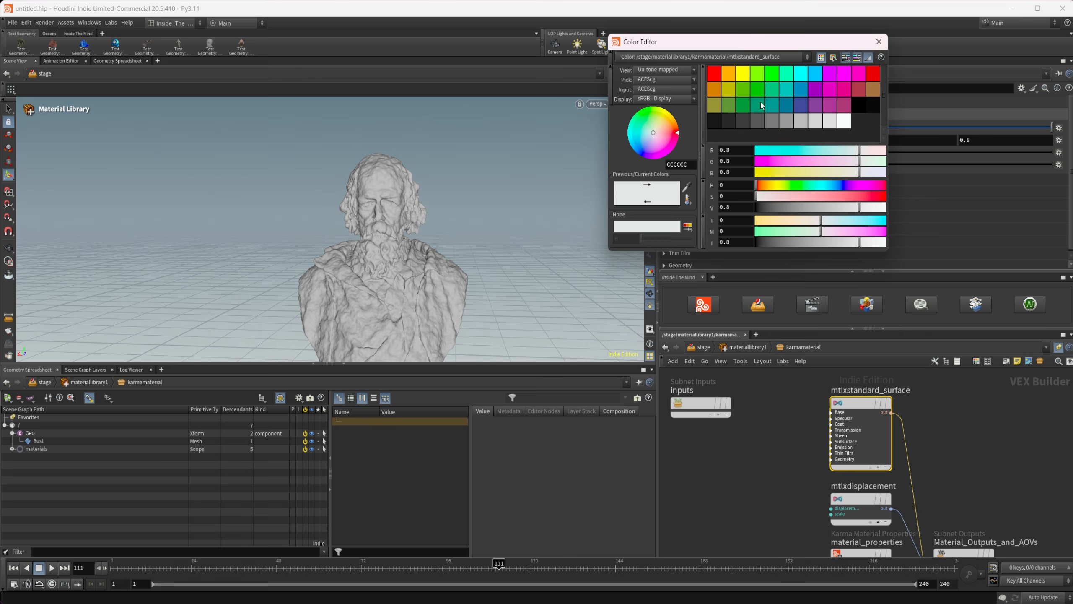
click(838, 82)
click(878, 41)
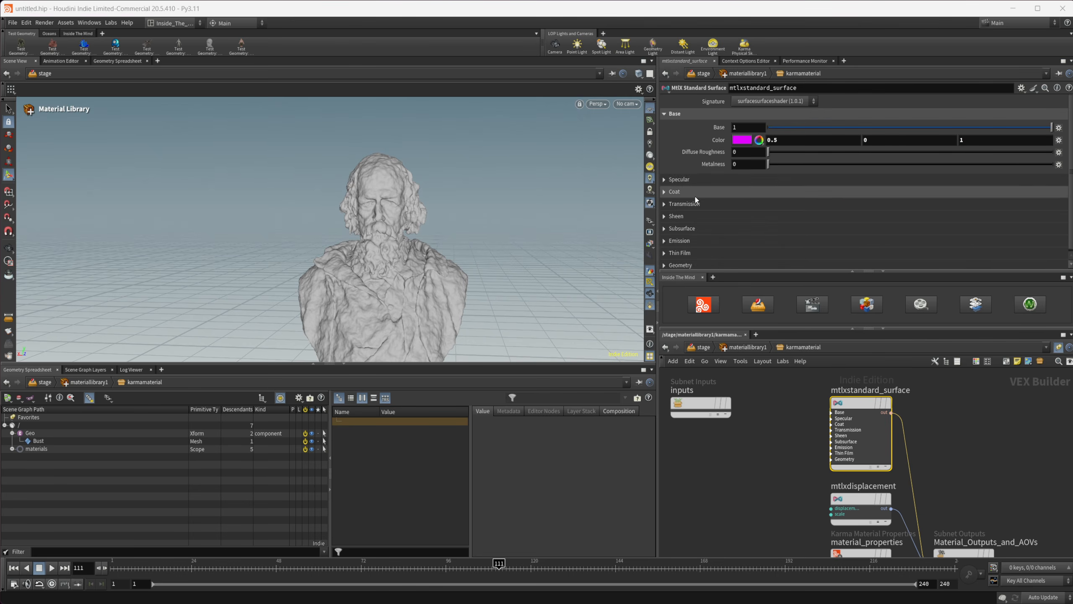
click(697, 180)
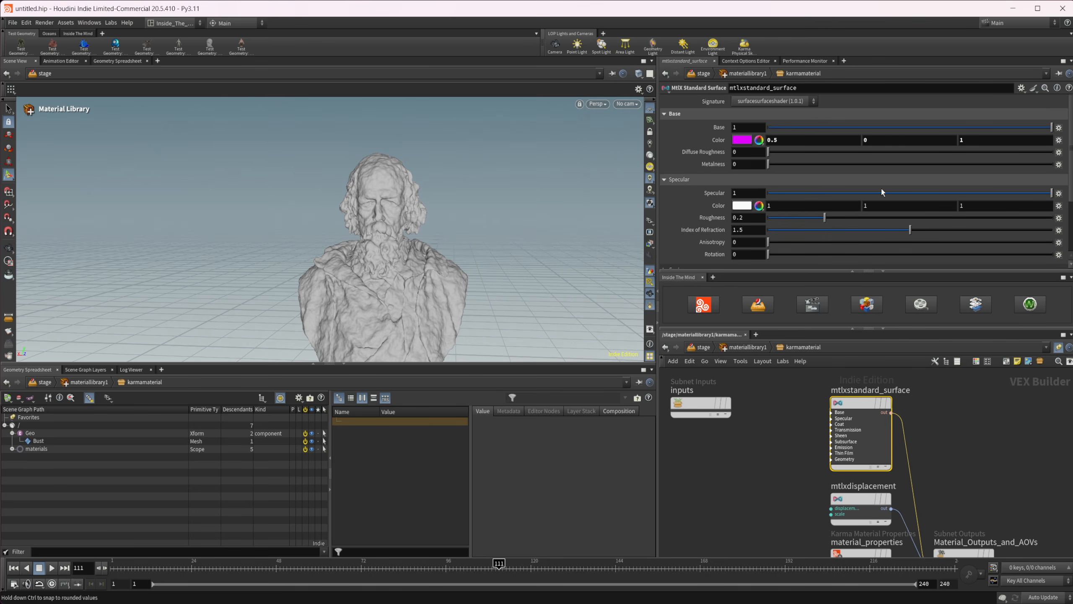
click(998, 218)
click(703, 347)
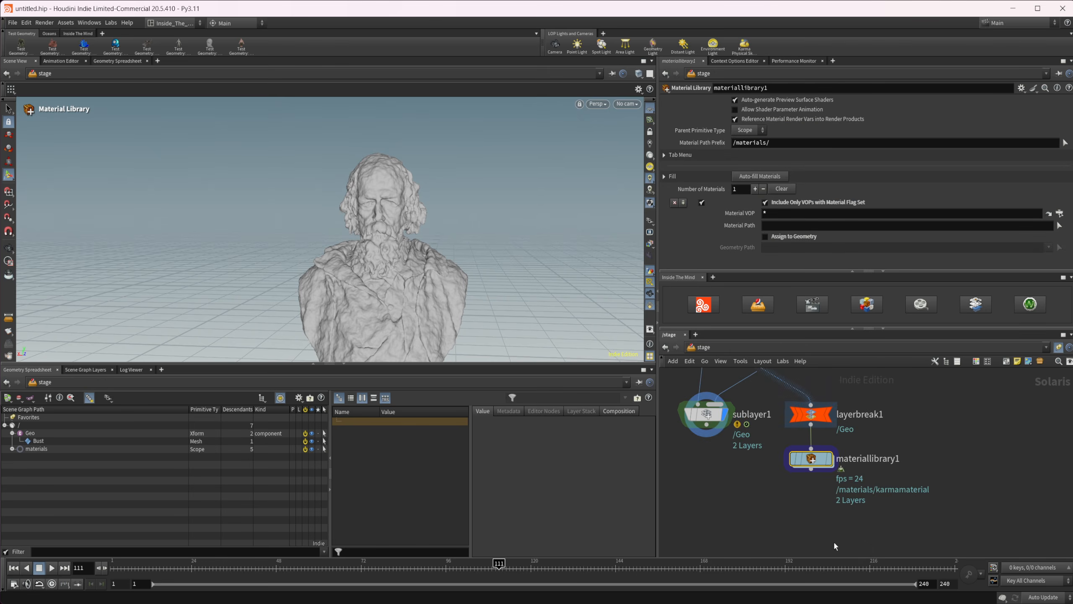
Auto-fill materiallibrary1 with karmamaterial, assign it to the /Geo primitive and display the node's result.
click(765, 177)
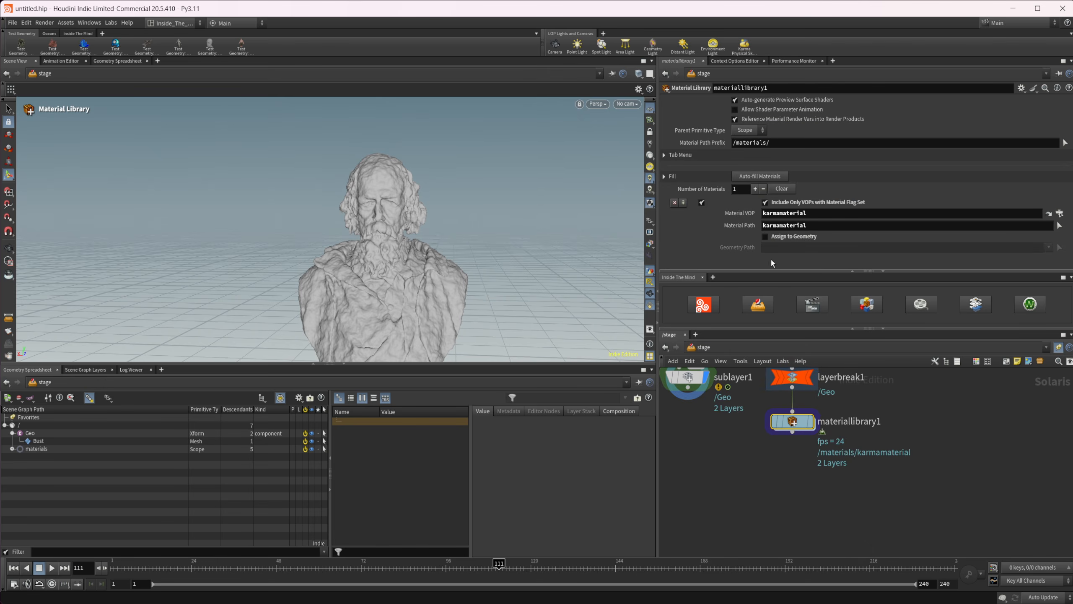
click(777, 237)
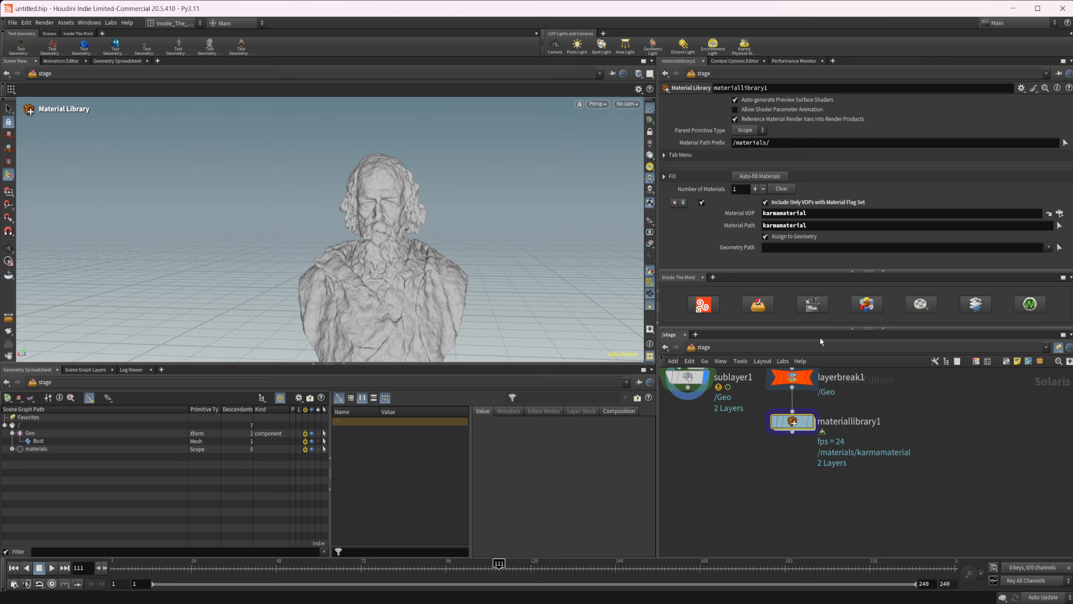
click(30, 433)
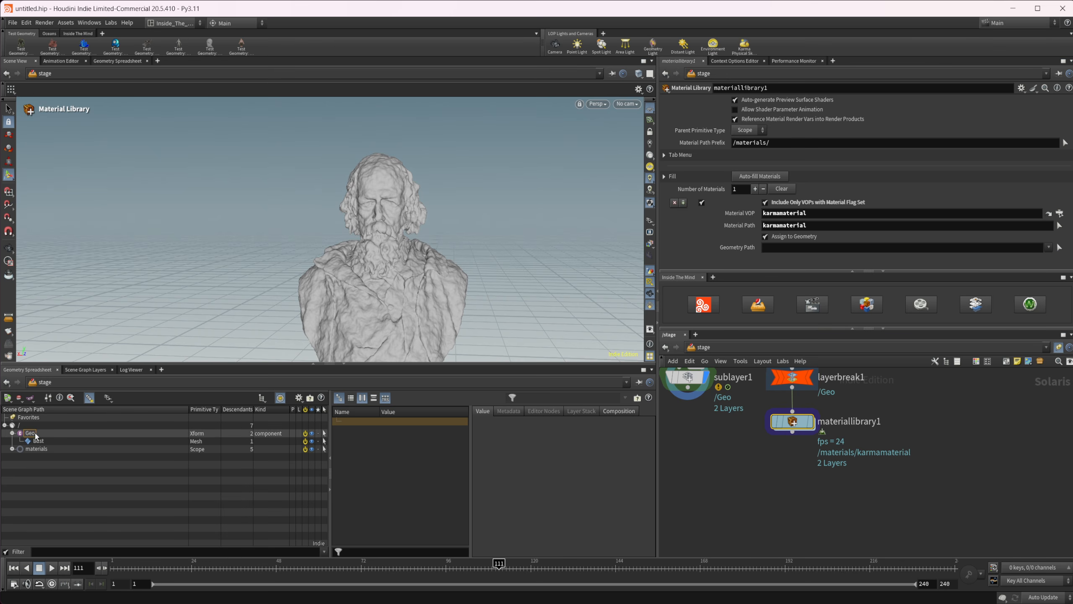
drag(29, 433, 770, 247)
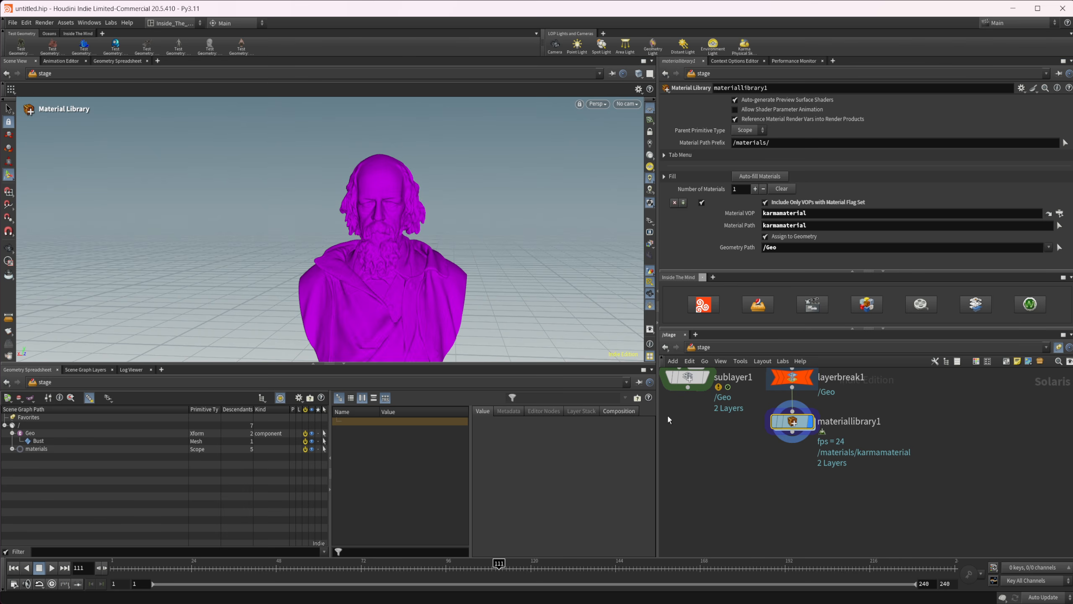
alt+middle_drag(422, 311, 428, 277)
mouse_move(771, 472)
middle_down()
mouse_move(799, 495)
mouse_move(755, 498)
mouse_move(755, 528)
middle_up()
middle_drag(742, 430, 756, 473)
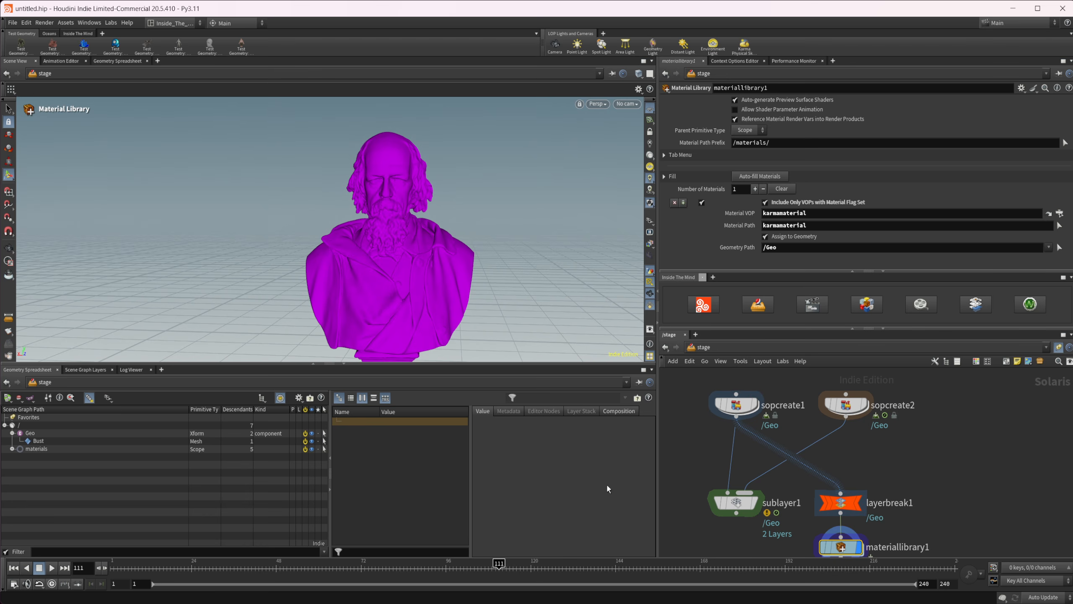
middle_drag(738, 534, 717, 424)
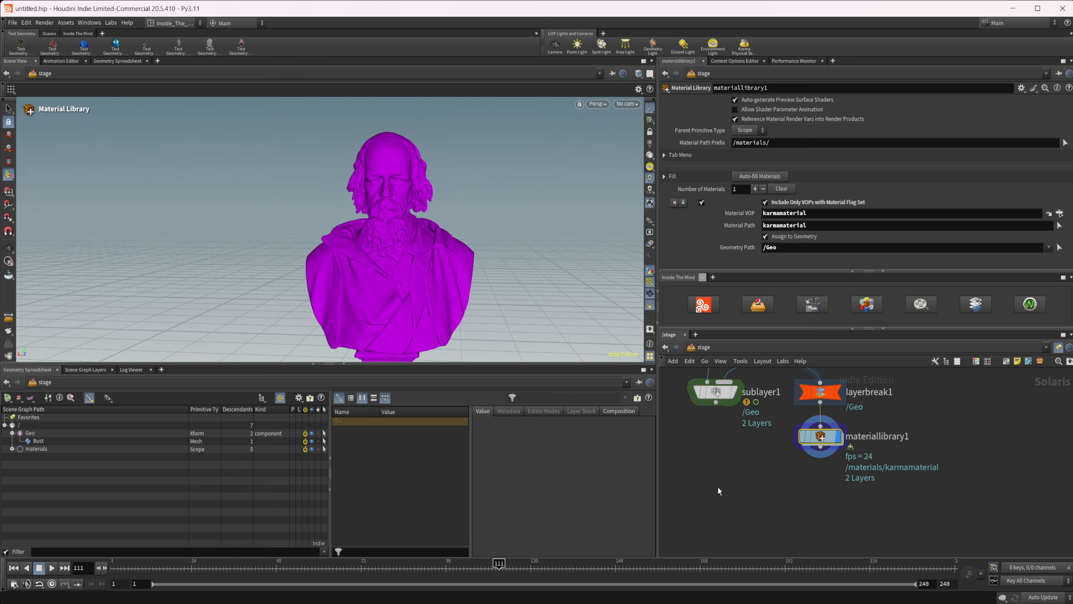
Add a second SubLayer node below sublayer1 and connect sublayer1's output to its first input.
middle_drag(704, 465, 747, 461)
key(Tab)
text(sub)
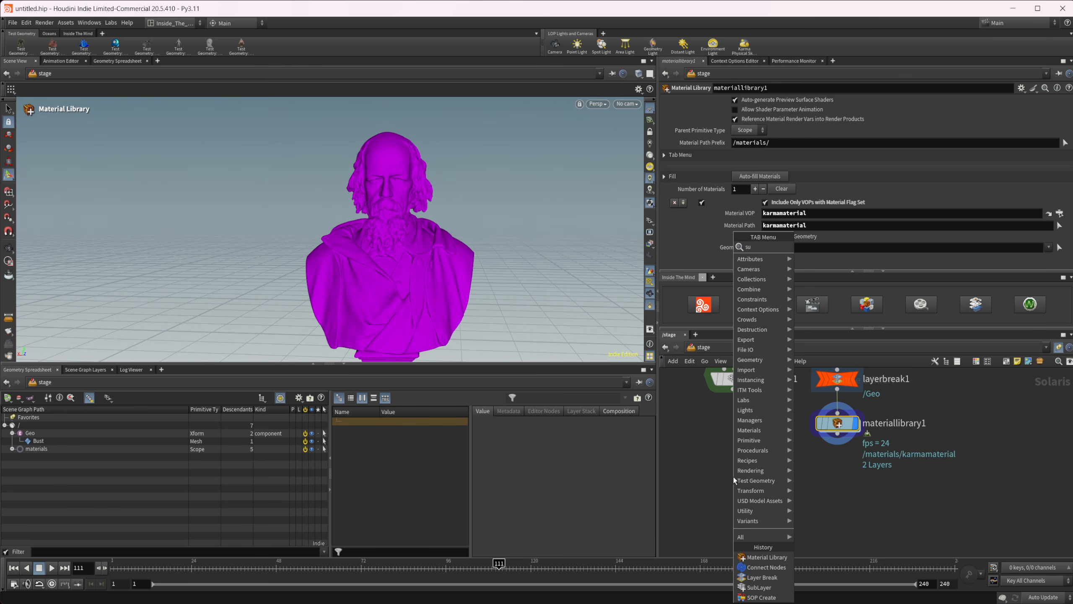
key(Return)
key(Escape)
key(Tab)
text(subl)
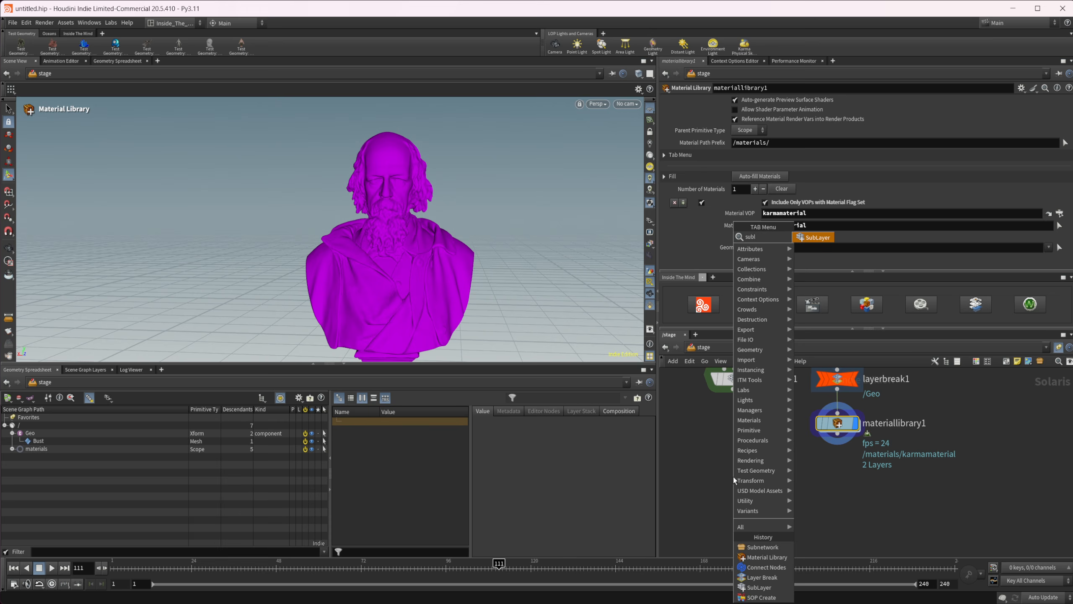
key(Return)
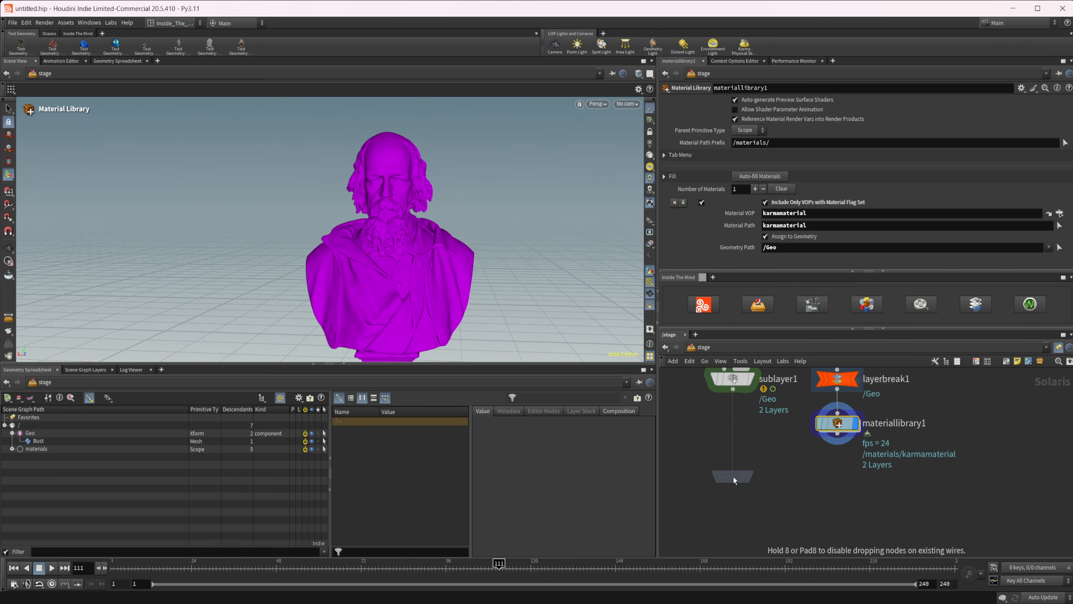
click(733, 477)
drag(733, 389, 725, 466)
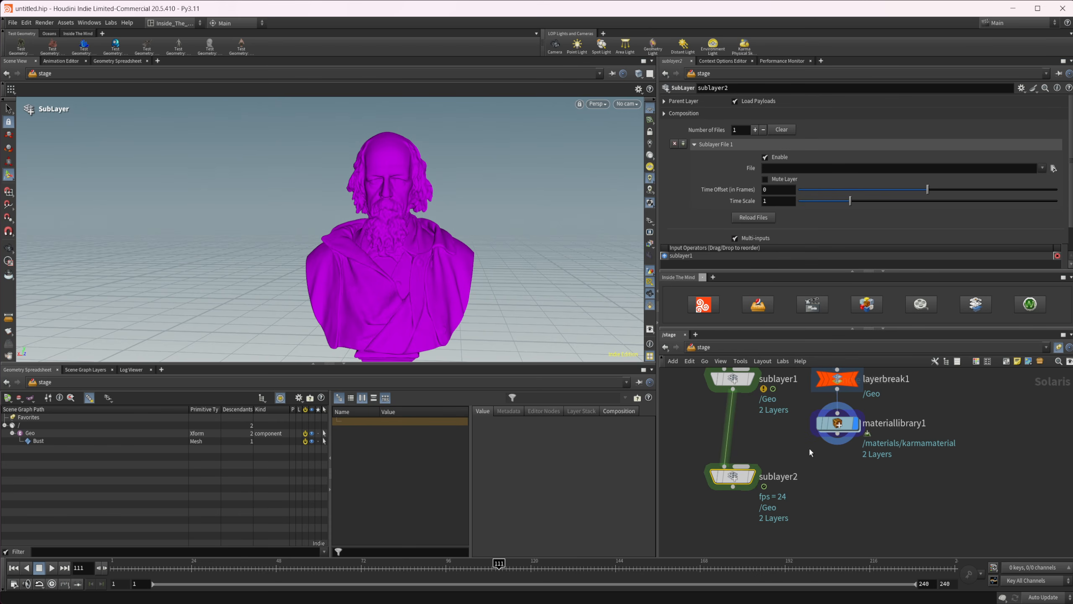
Display sublayer2 and play its animation from the first frame, stopping after a short stretch.
click(753, 476)
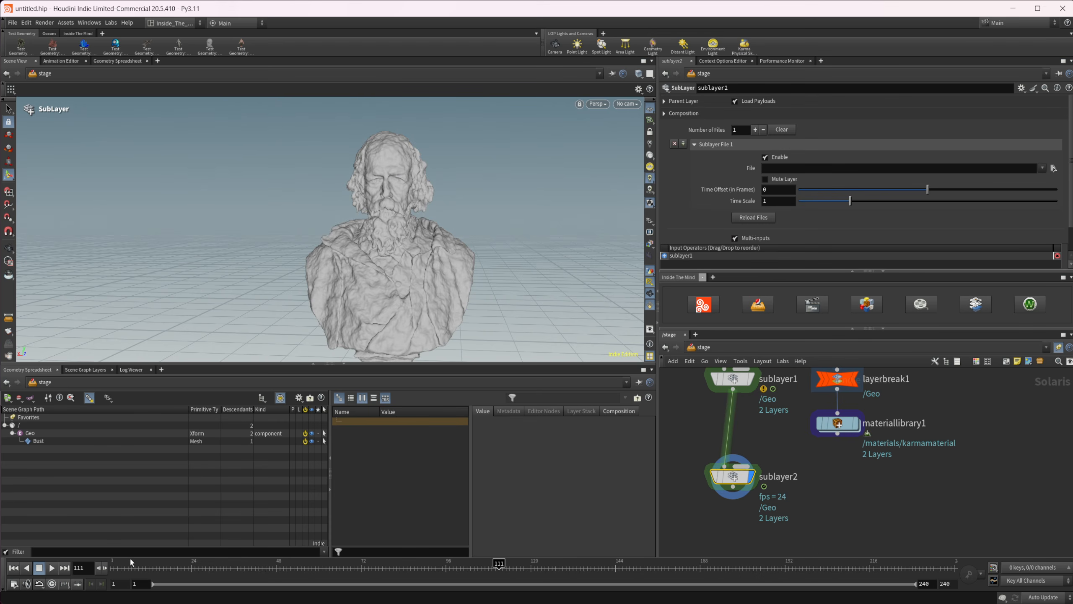
click(13, 567)
click(52, 568)
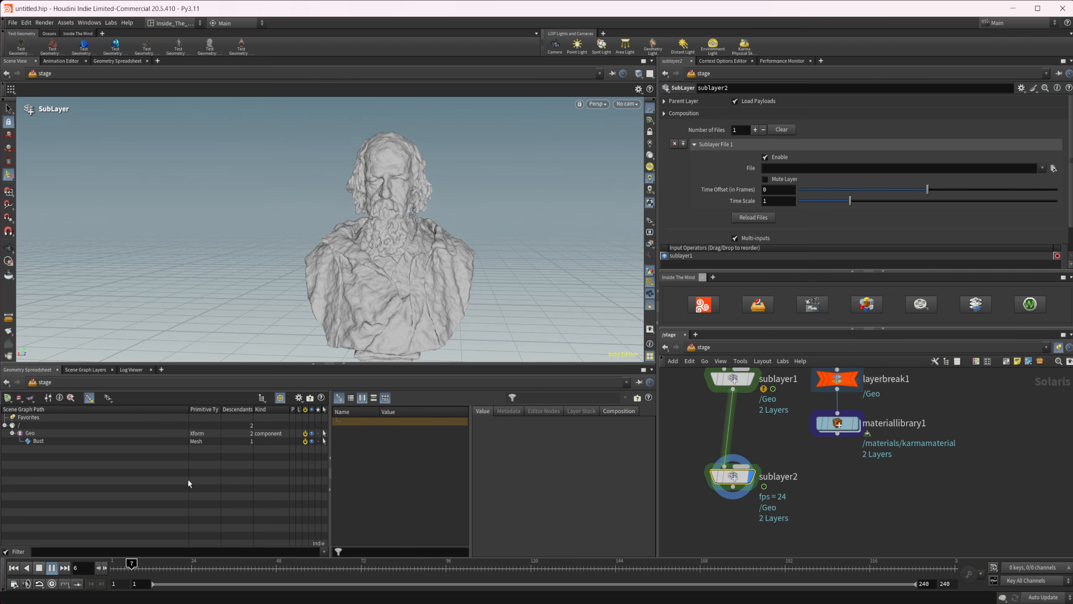
click(52, 568)
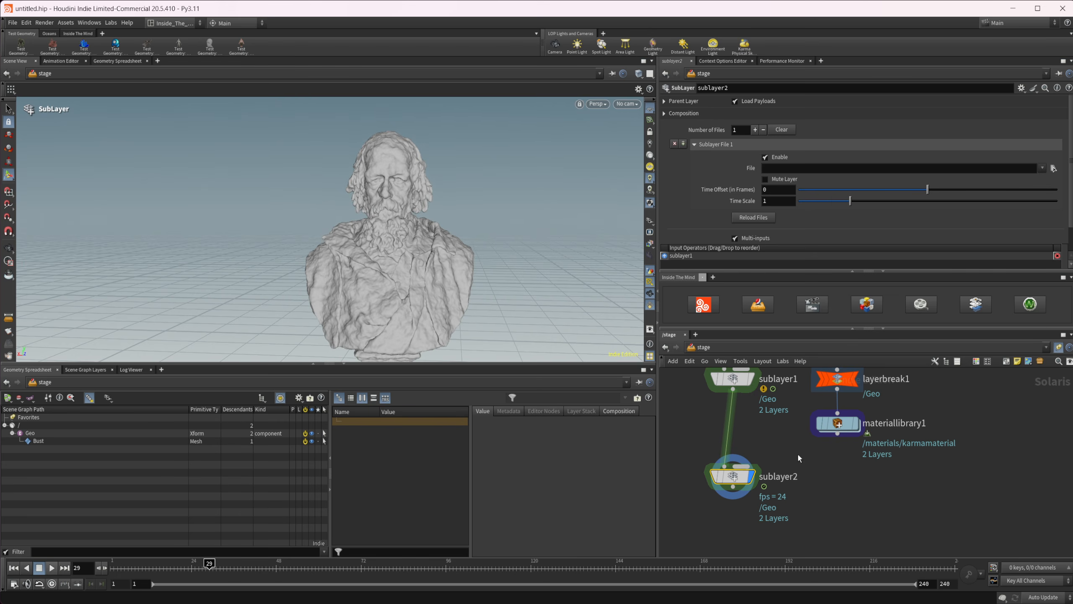
Connect materiallibrary1 to sublayer2's Add As Sublayer input and play back the combined result.
click(765, 467)
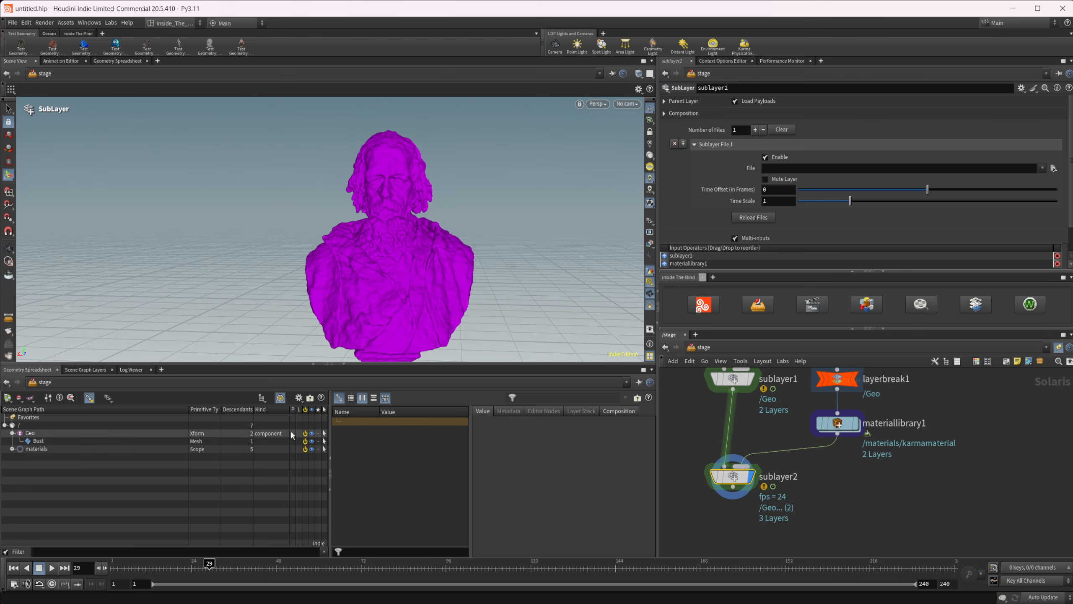
click(51, 568)
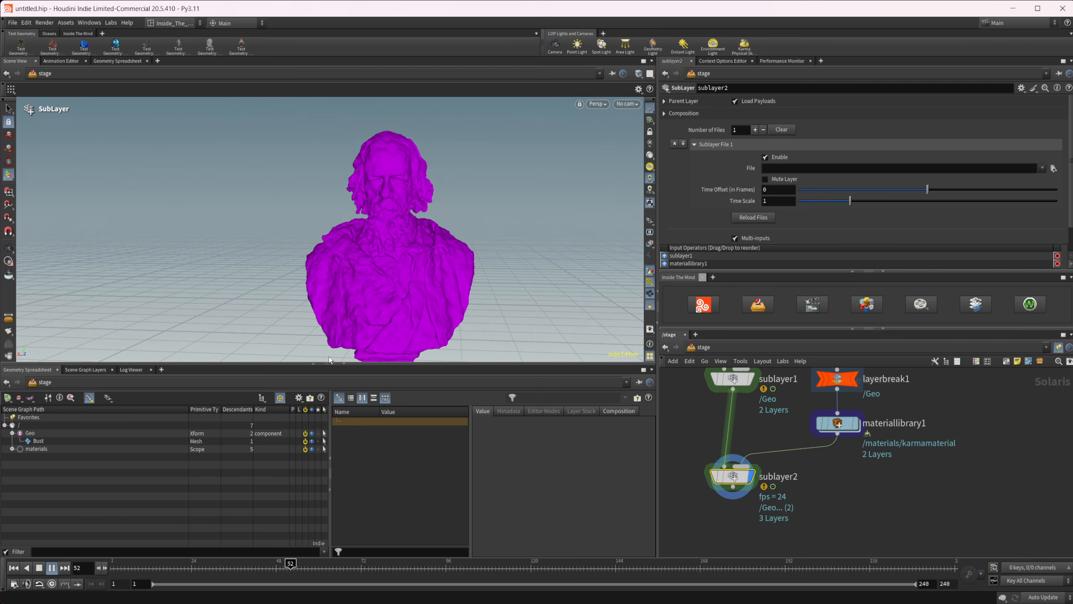
Change karmamaterial's base color to green (0, 1, 0) inside materiallibrary1.
double_click(824, 423)
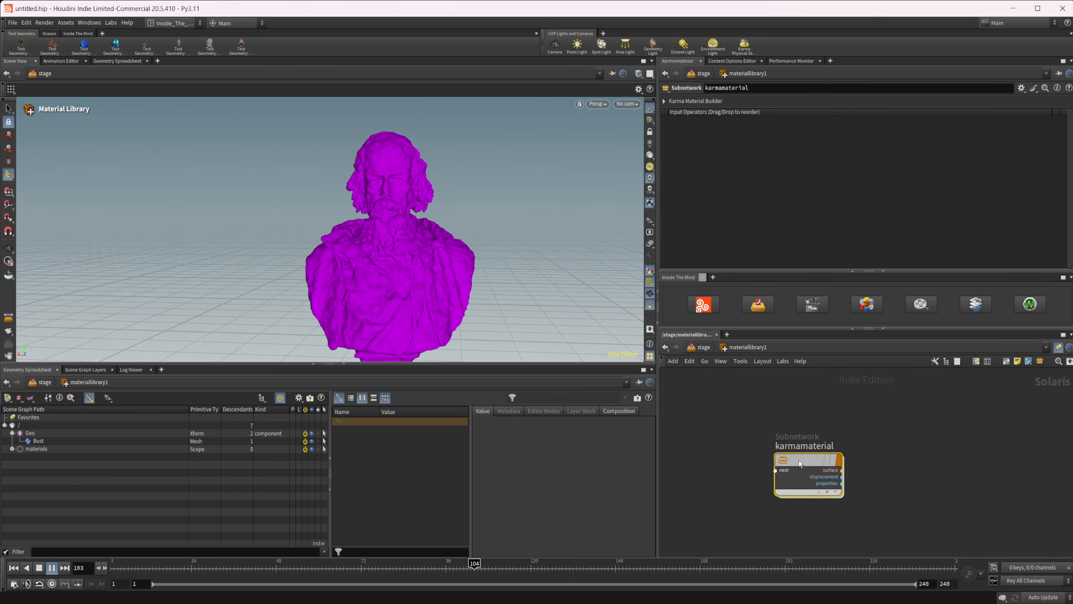
double_click(798, 460)
click(743, 141)
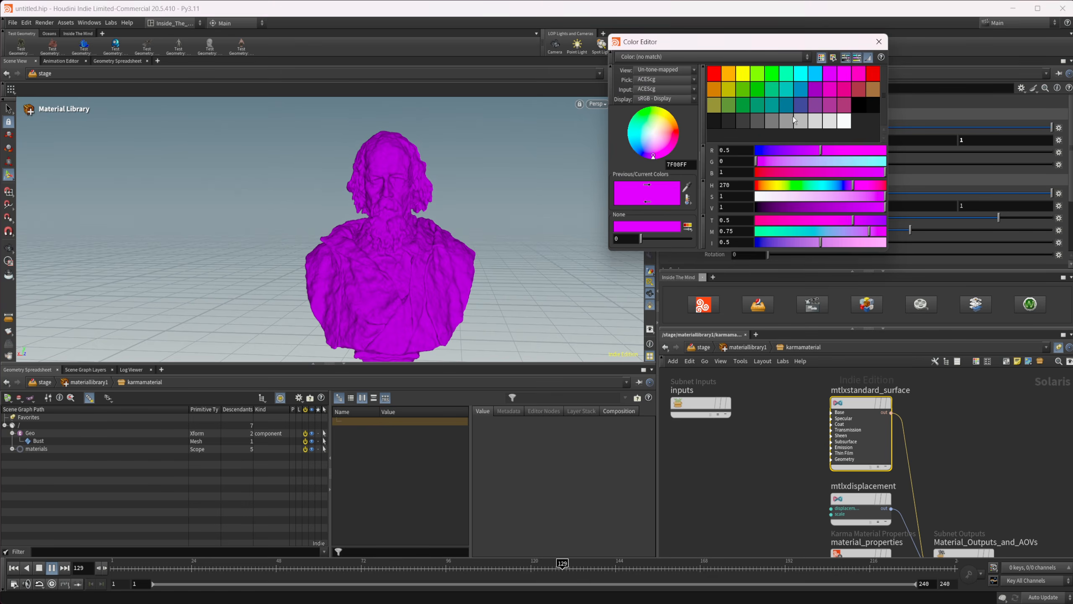
click(771, 72)
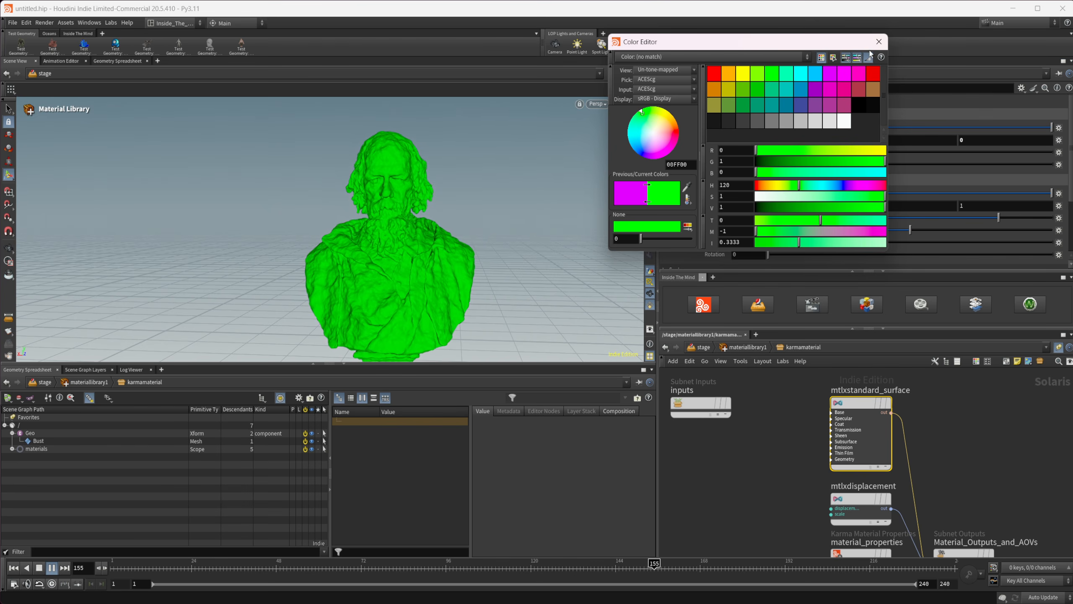
click(879, 42)
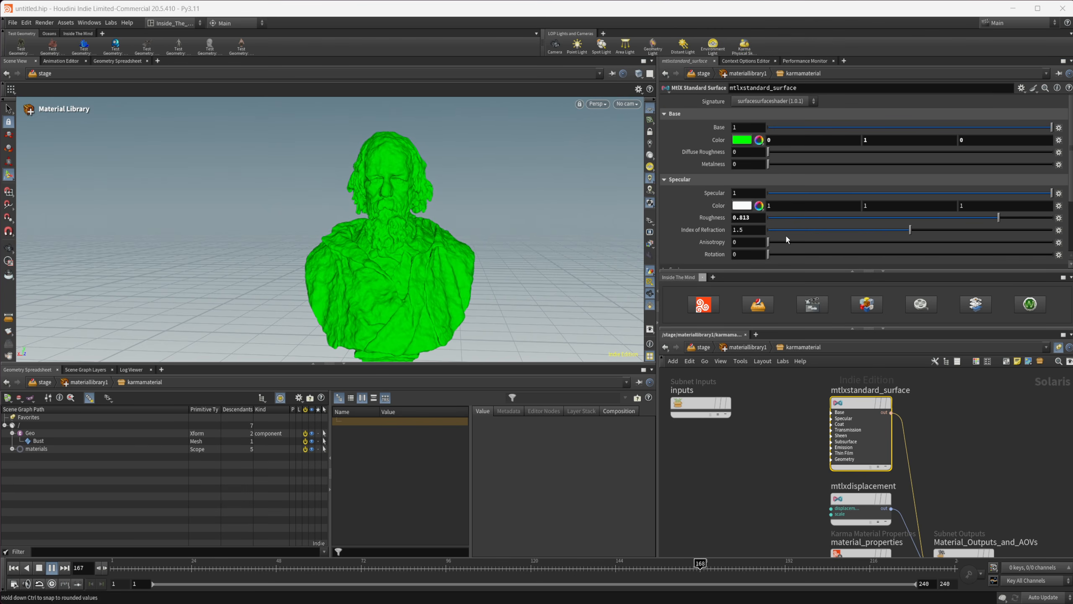
click(724, 347)
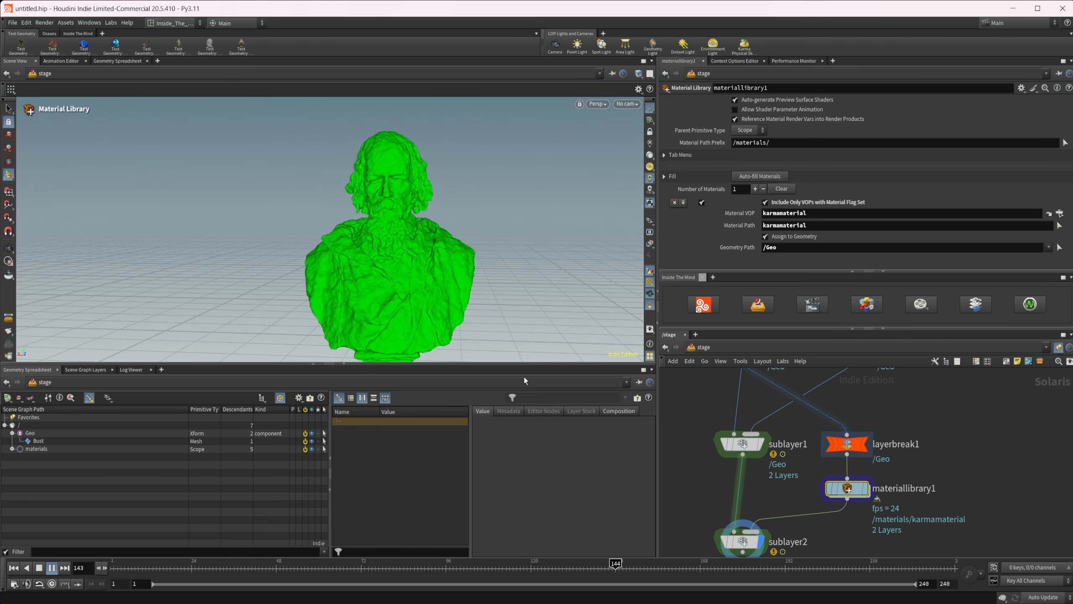
Stop playback at frame 1 and bypass layerbreak1 to check its effect on sublayer2's bust.
middle_drag(854, 412, 906, 416)
click(52, 568)
click(14, 568)
click(784, 471)
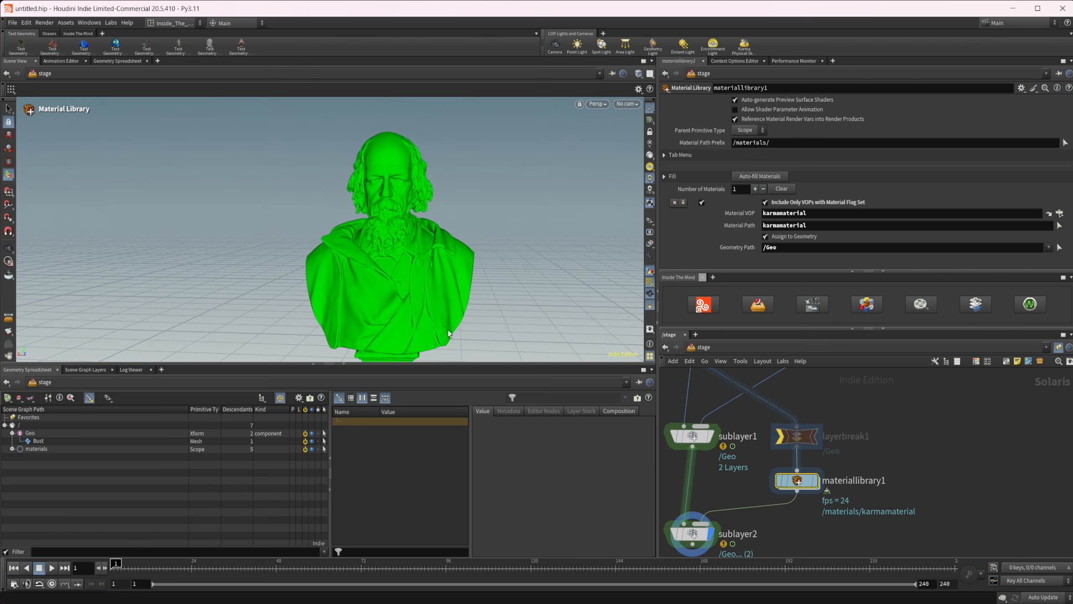
middle_drag(867, 426, 935, 482)
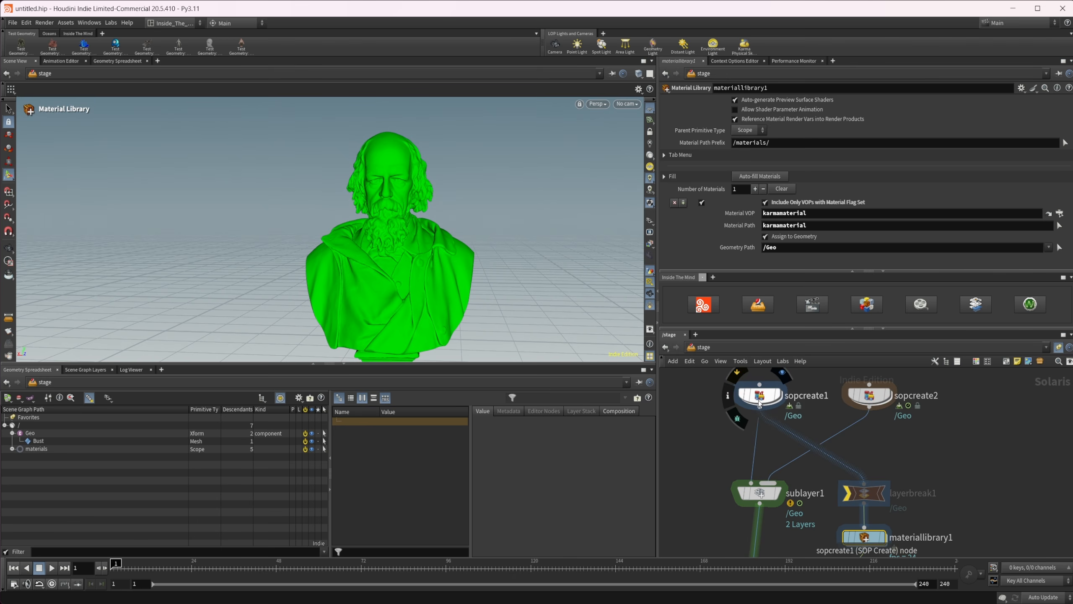
middle_drag(829, 466, 789, 432)
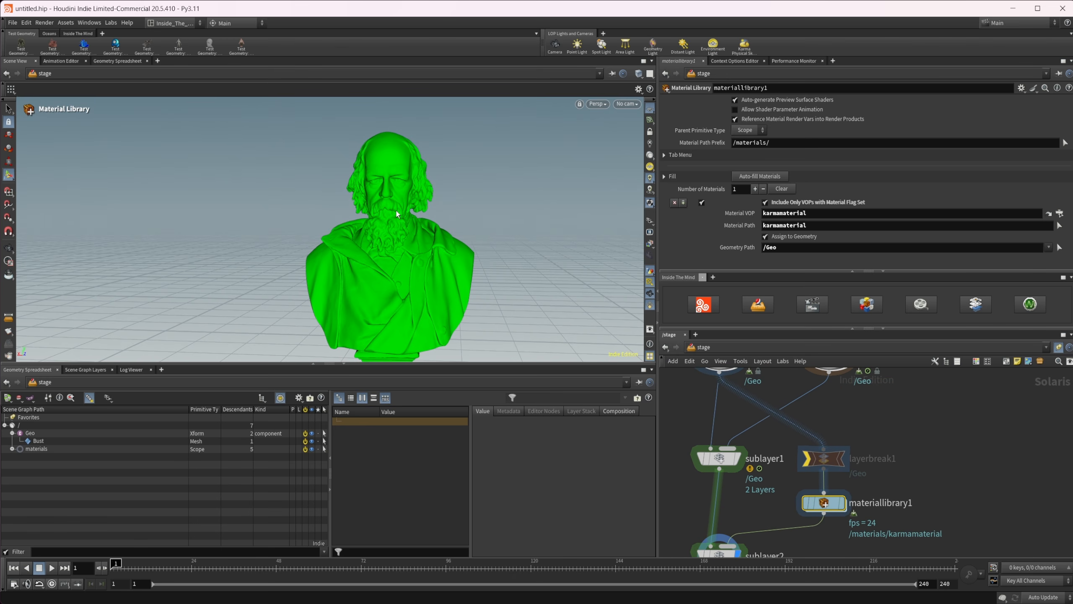
middle_drag(736, 476, 780, 425)
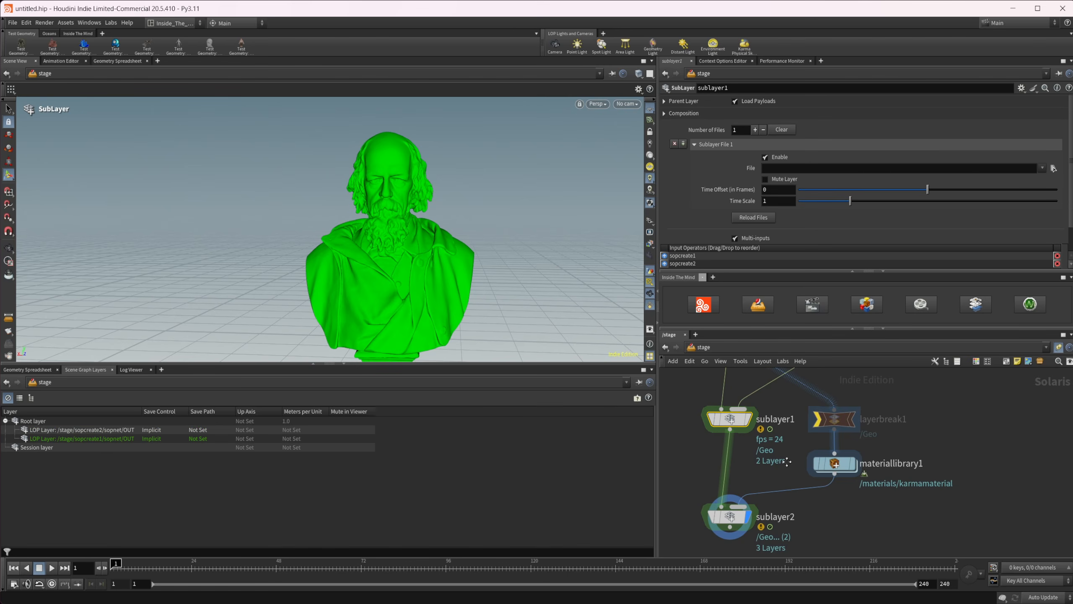
Compare the scene graph layers of sublayer2 and the bypassed layerbreak1, finishing with sublayer2 selected.
middle_drag(788, 461, 781, 480)
click(724, 534)
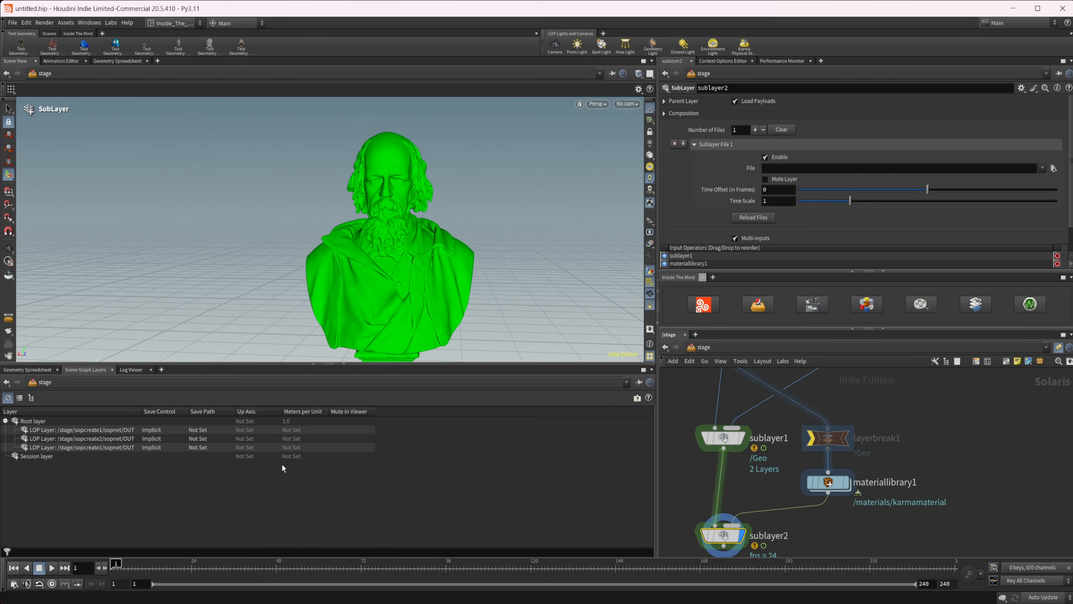
middle_drag(701, 497, 679, 488)
click(806, 430)
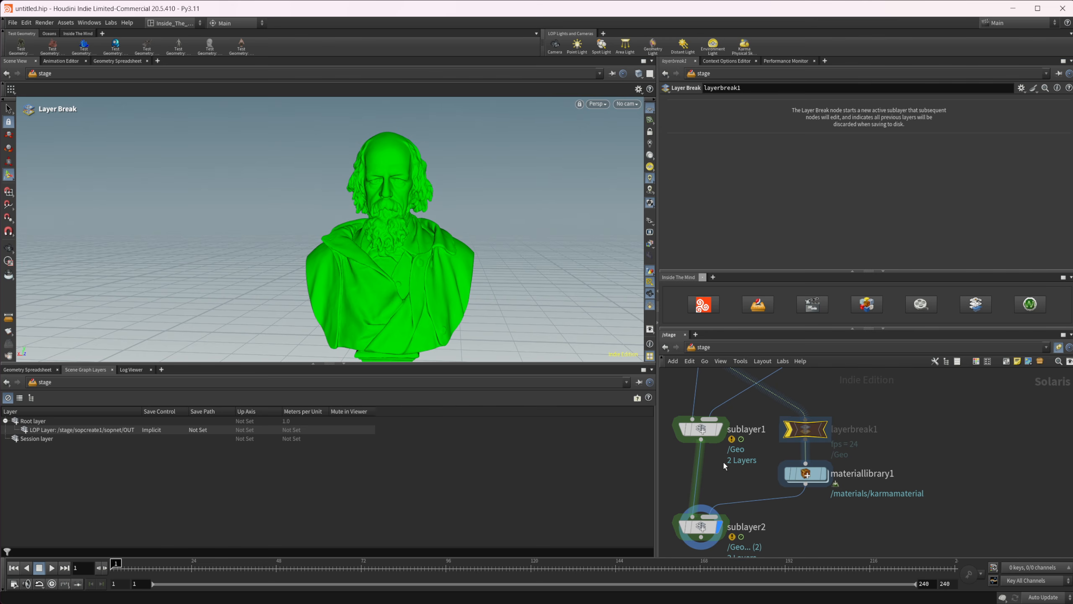
middle_drag(743, 499, 736, 460)
click(694, 487)
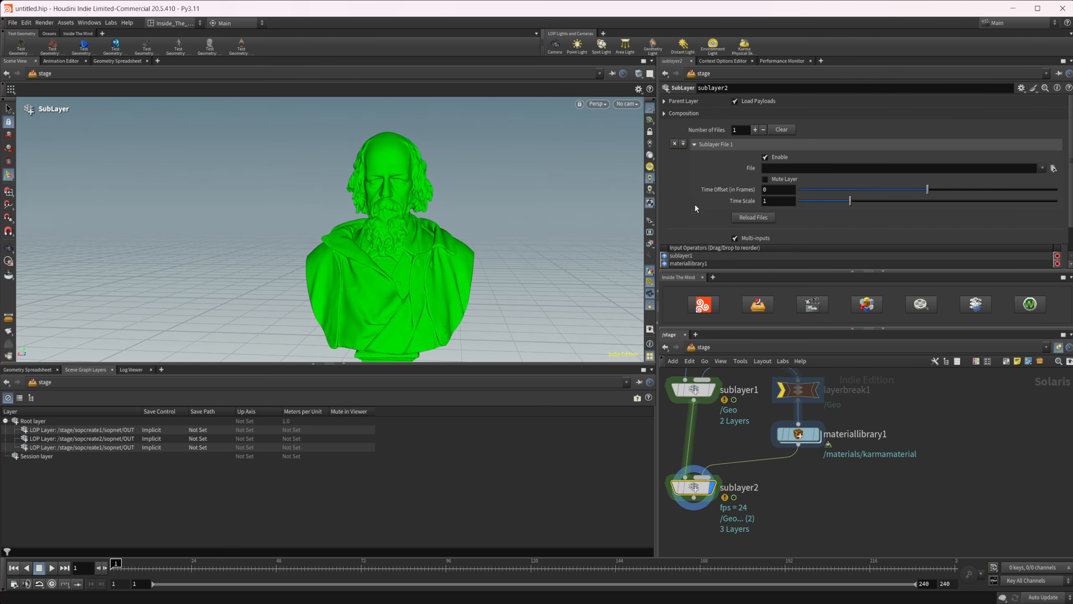
Compare Weakest Position and Strongest Position as sublayer2's Sublayer Position in the Composition settings, ending on Strongest Position.
click(672, 114)
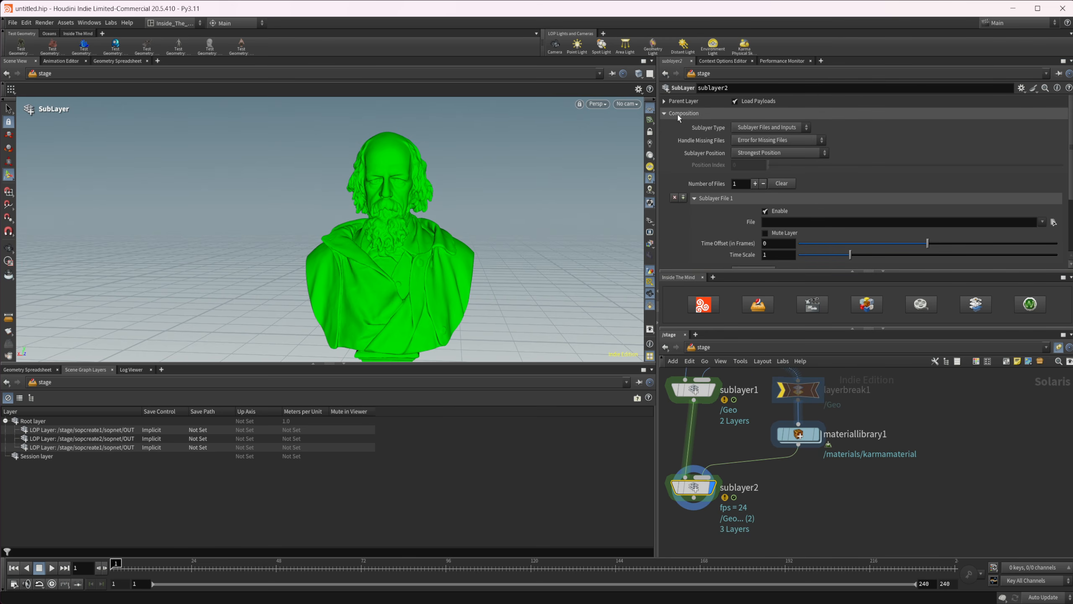
click(743, 153)
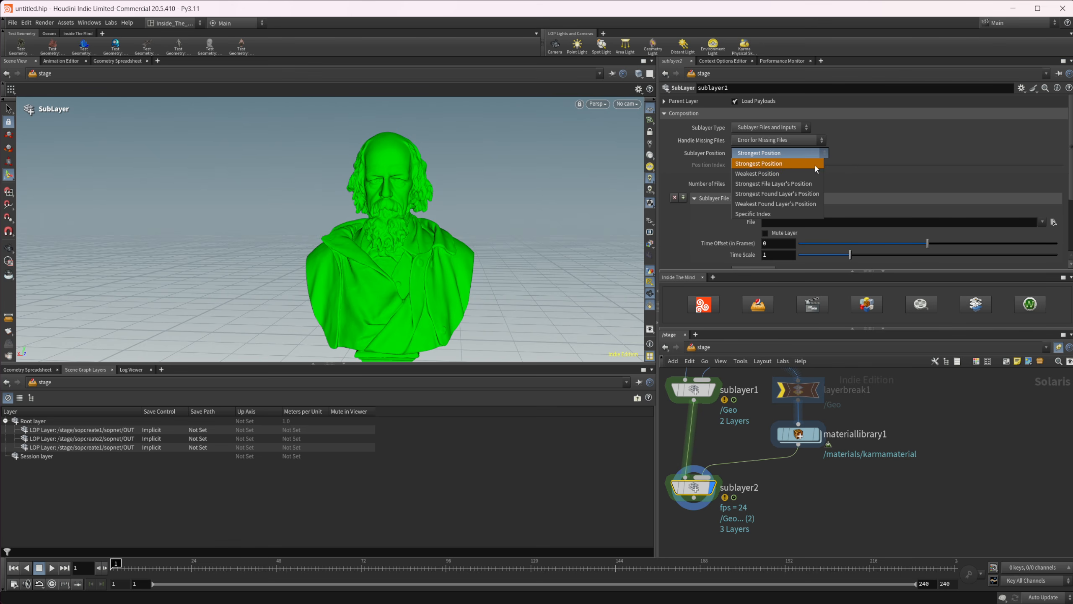
click(794, 173)
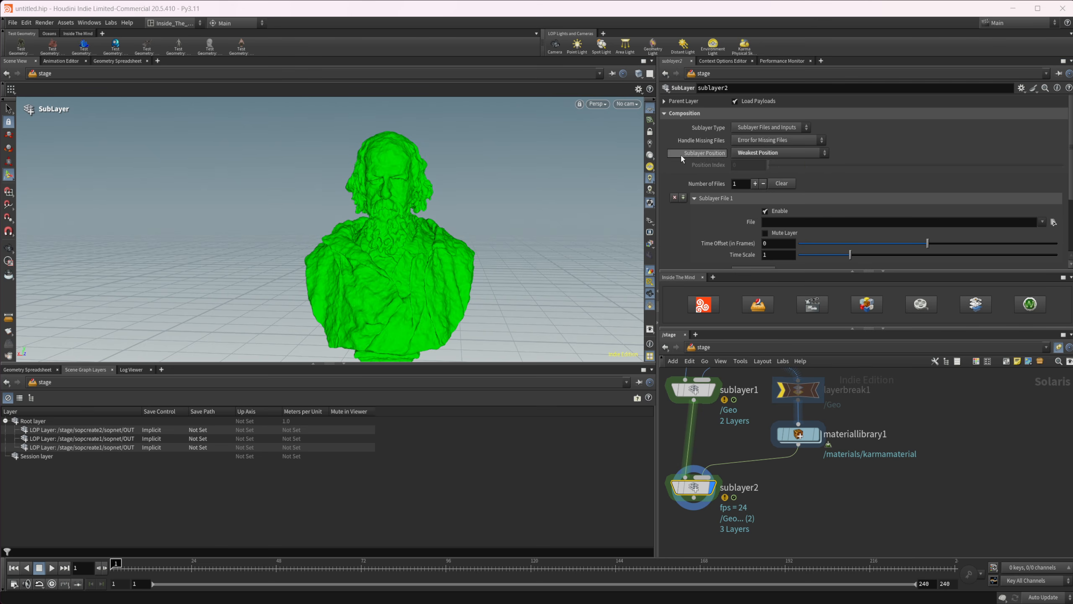
click(768, 155)
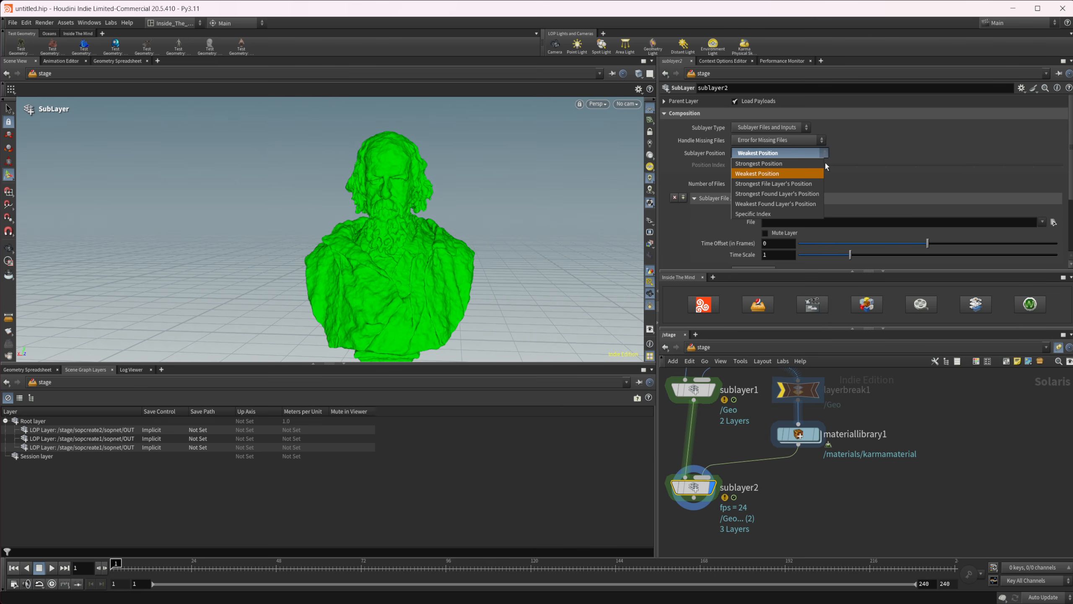
click(799, 163)
click(735, 152)
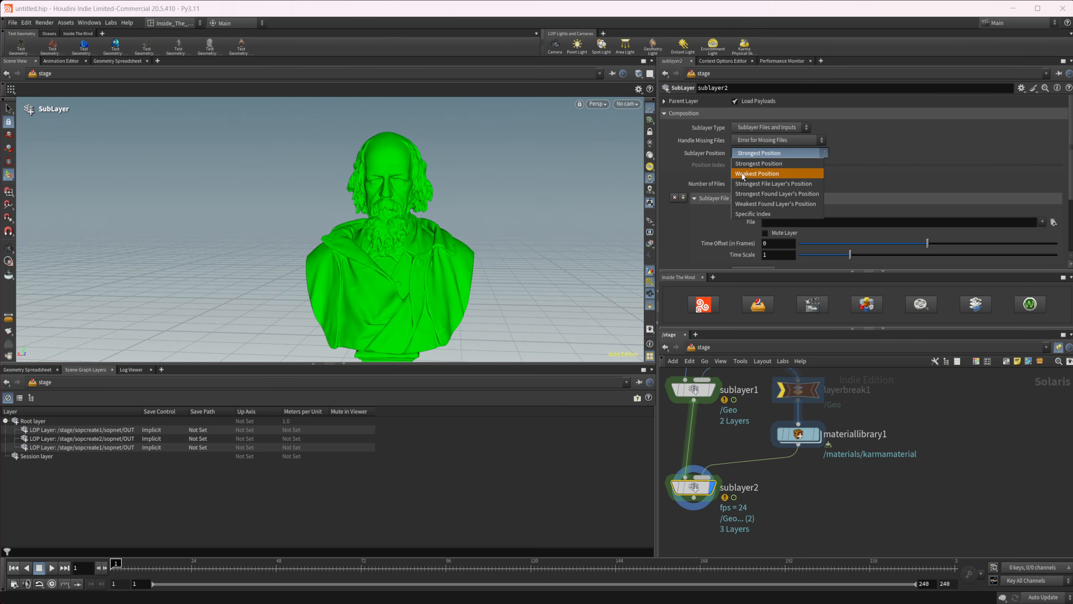
click(786, 172)
click(759, 155)
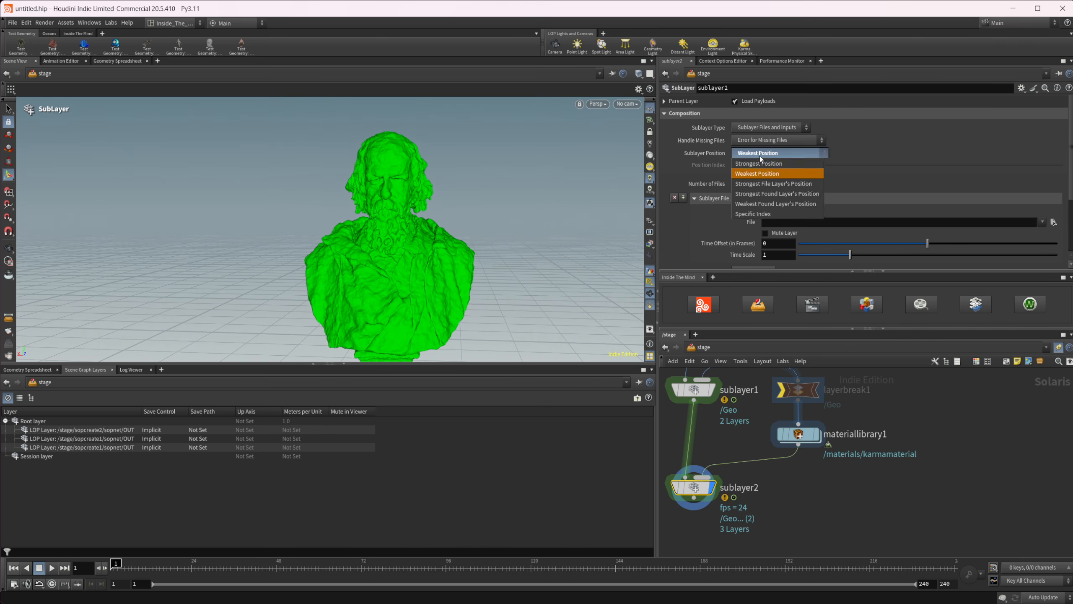
click(758, 164)
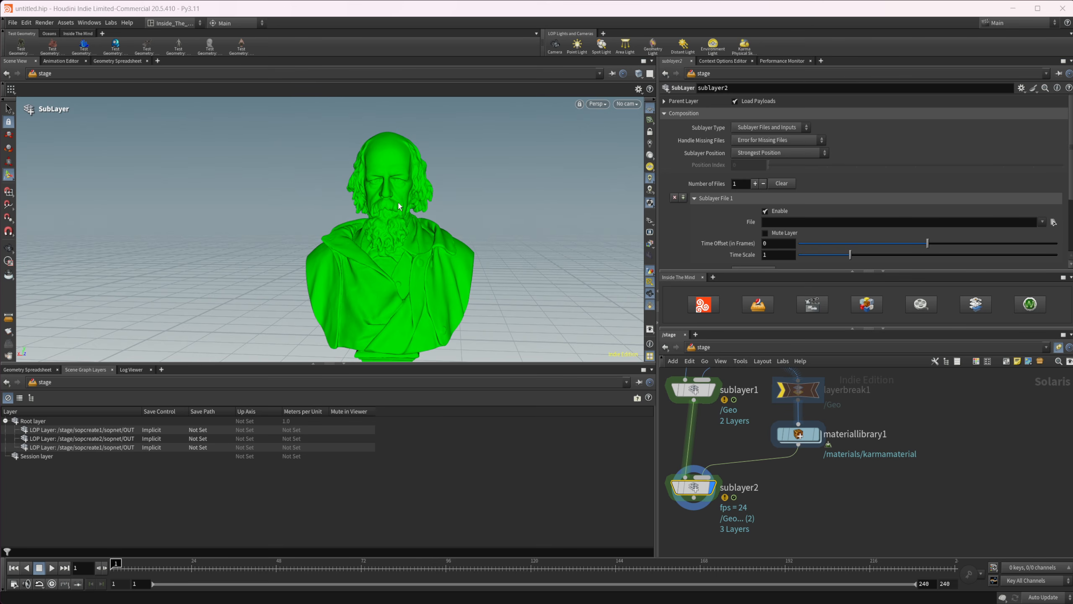
Turn off the bypass on layerbreak1 and play sublayer2's animation with the whole bust in view.
mouse_move(397, 237)
alt+mouse_down()
mouse_move(413, 229)
mouse_move(401, 231)
alt+mouse_up()
alt+right_drag(406, 232, 373, 246)
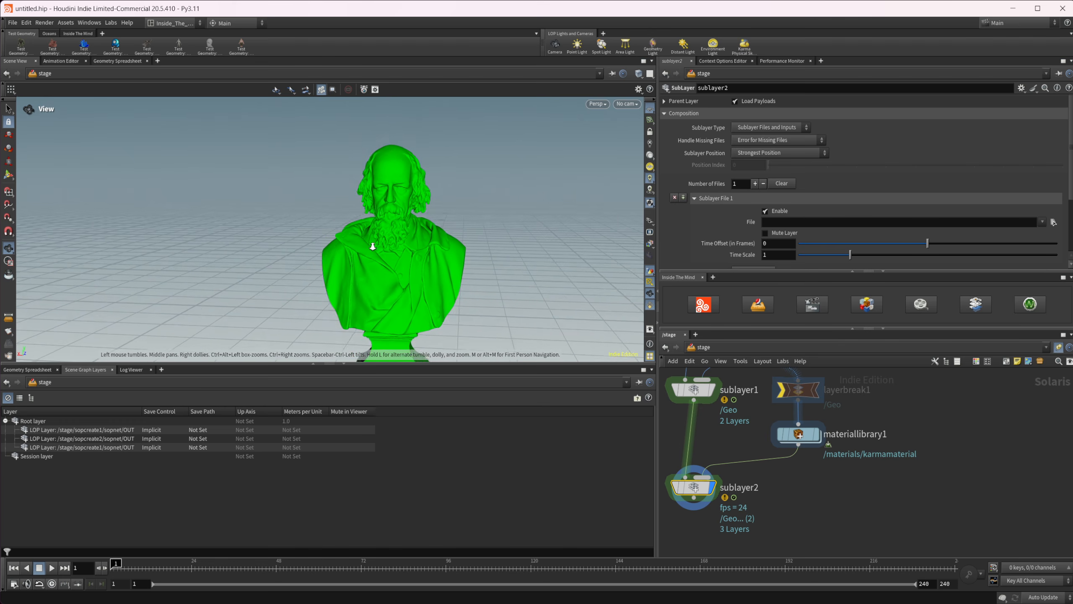
alt+middle_drag(376, 247, 355, 193)
alt+drag(351, 197, 353, 204)
alt+middle_drag(359, 183, 344, 207)
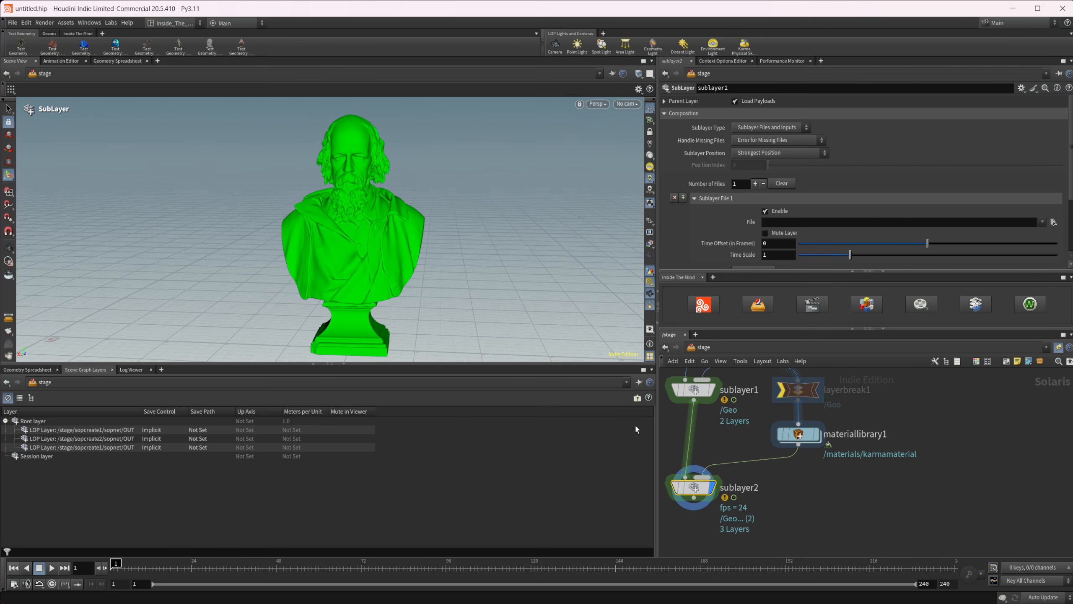
middle_drag(745, 436, 753, 440)
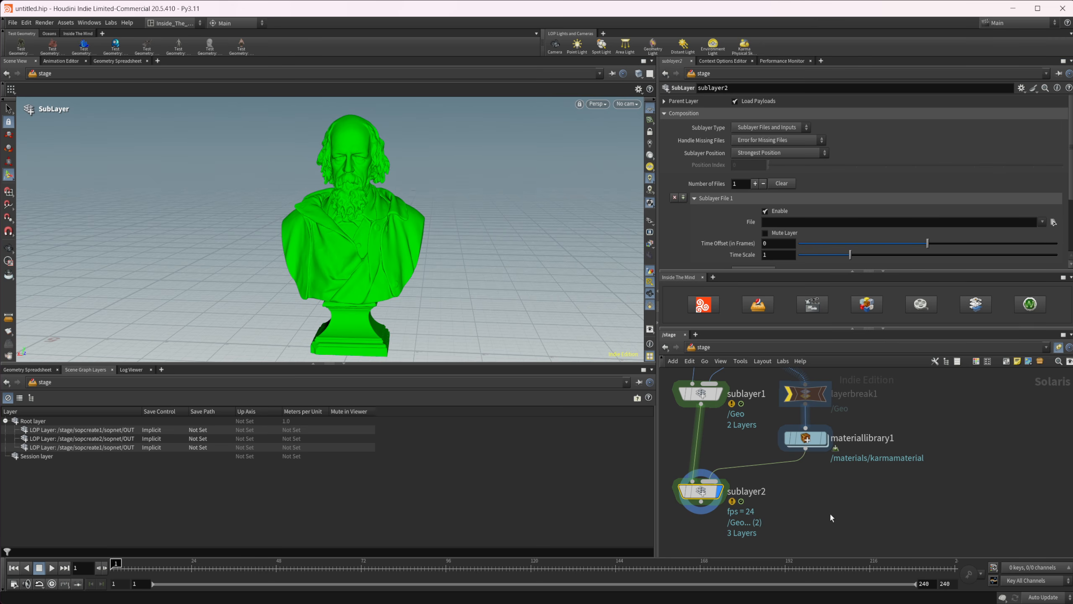
middle_drag(830, 514, 831, 531)
click(789, 410)
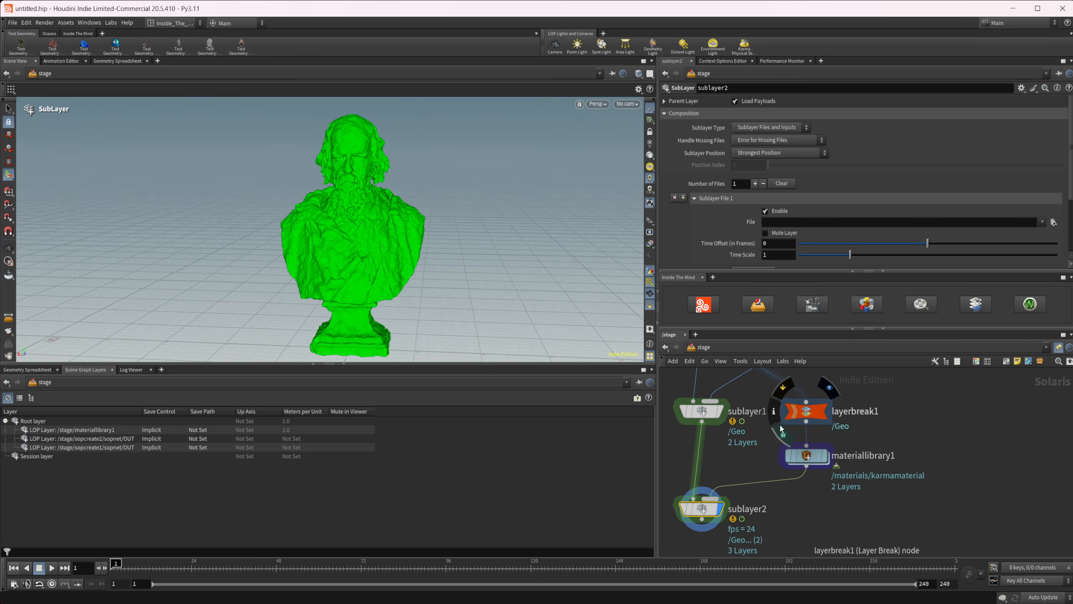
click(51, 569)
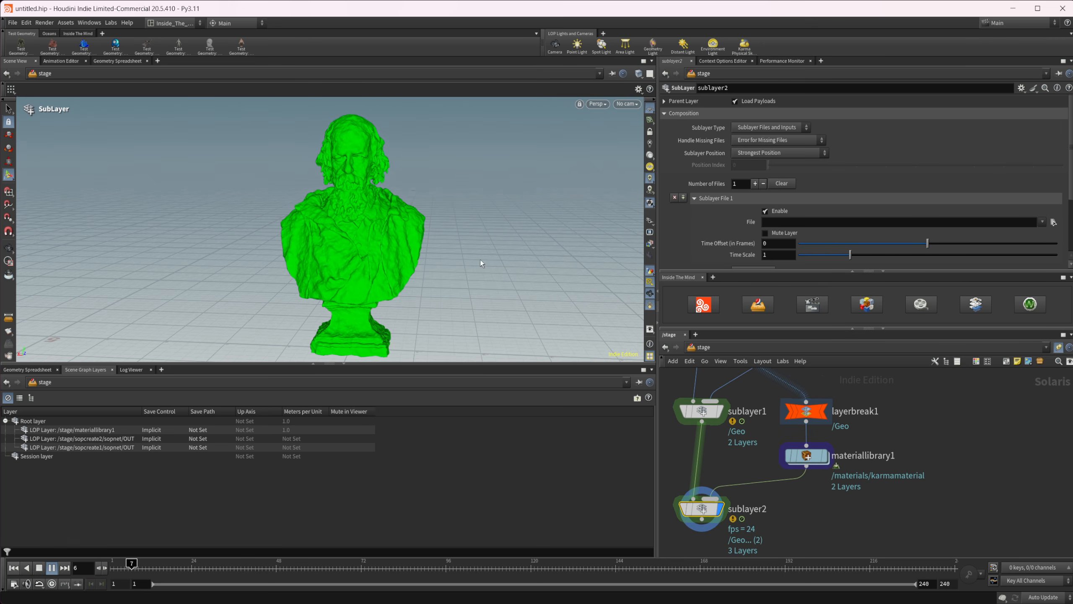